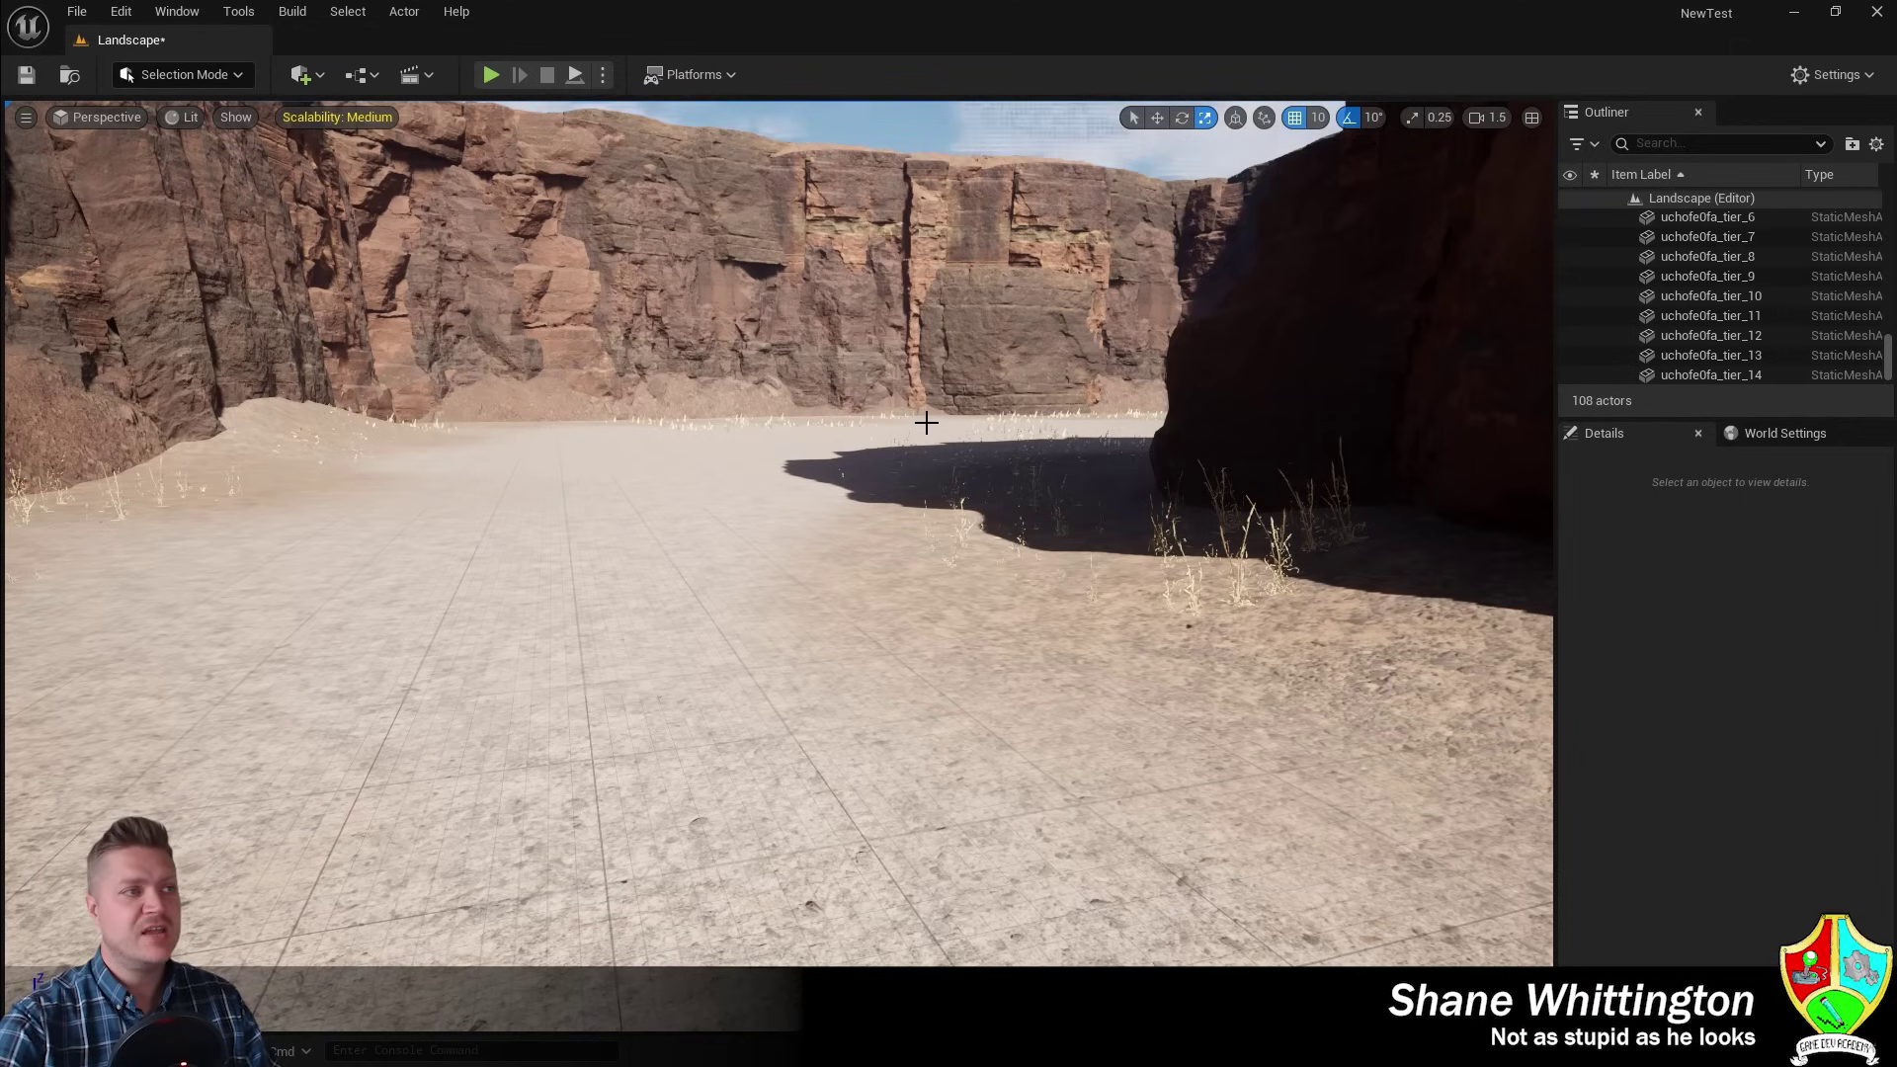
Open the Content Drawer at the Dry_Grass Low folder
key(ctrl+space)
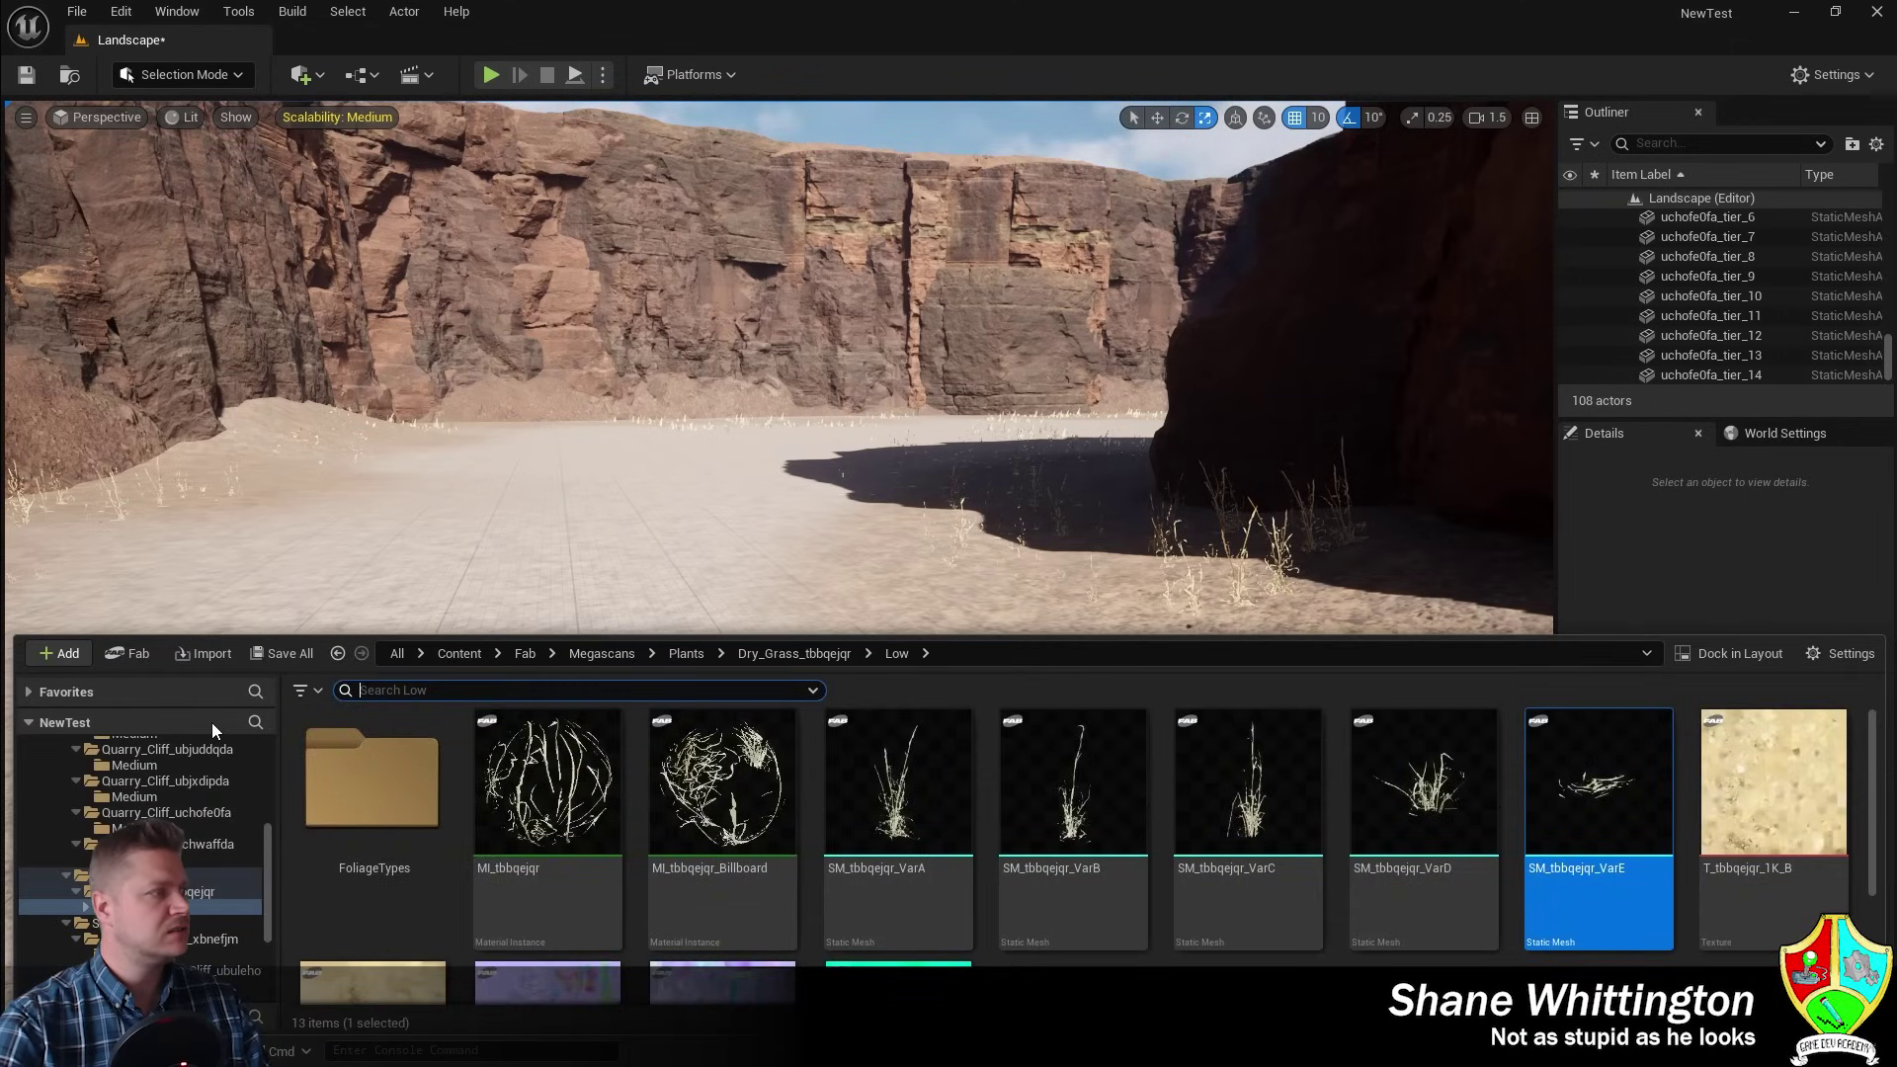
Search the Fab store for 'dead tree'
click(131, 653)
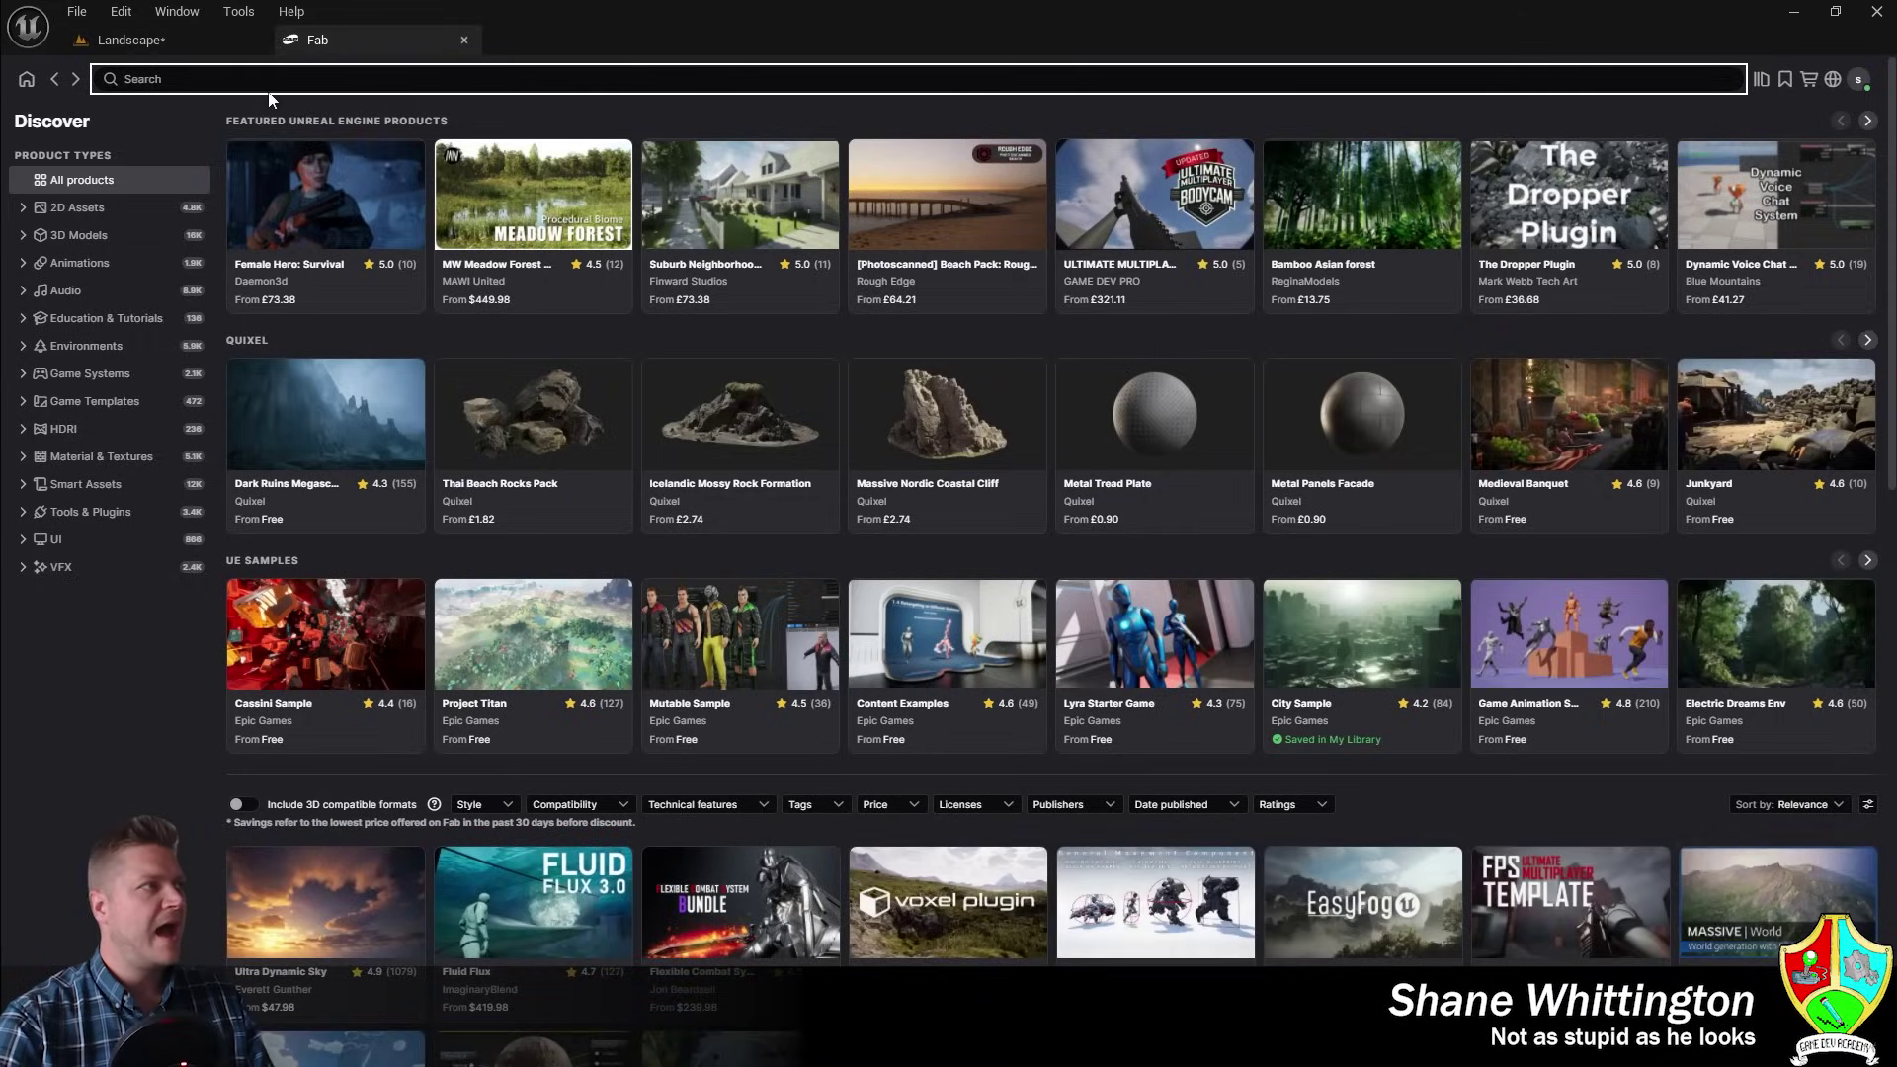
text(dead tree)
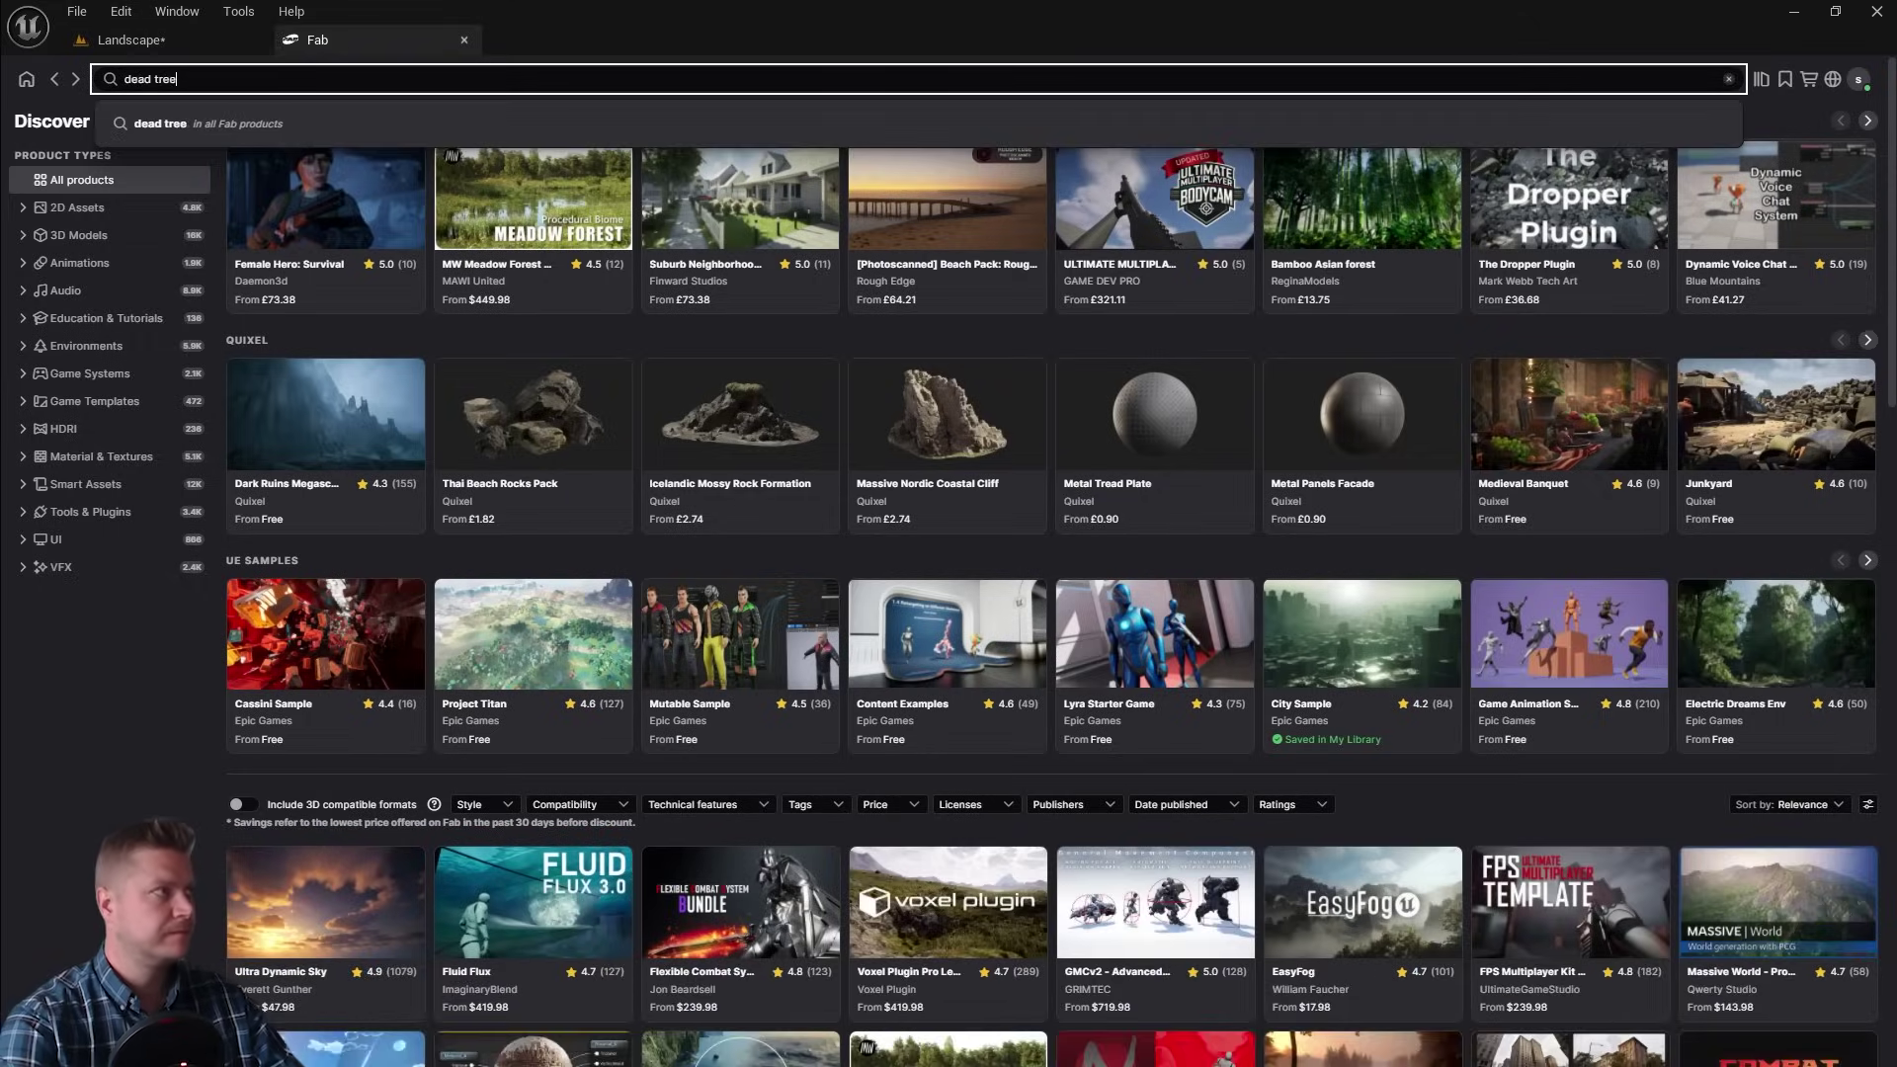
key(Return)
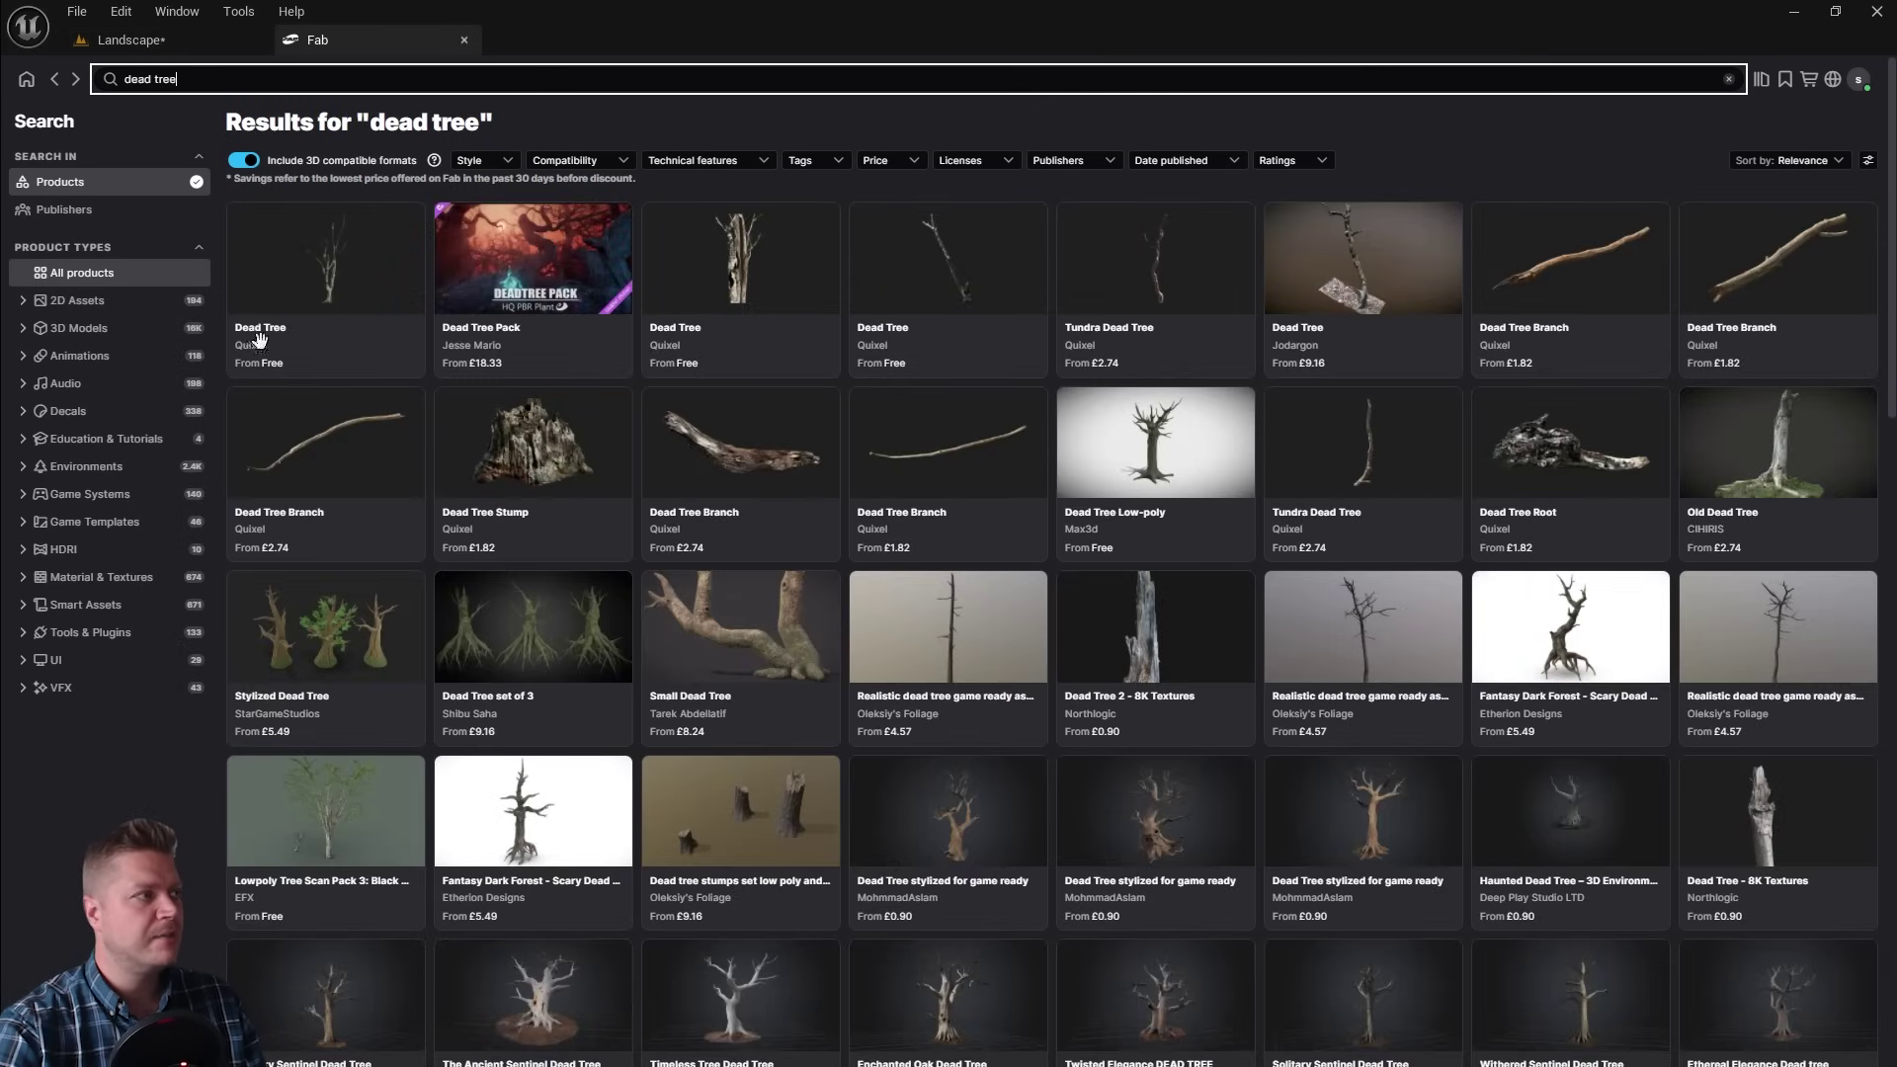
Import the Quixel Dead Tree at Medium quality
mouse_move(331, 237)
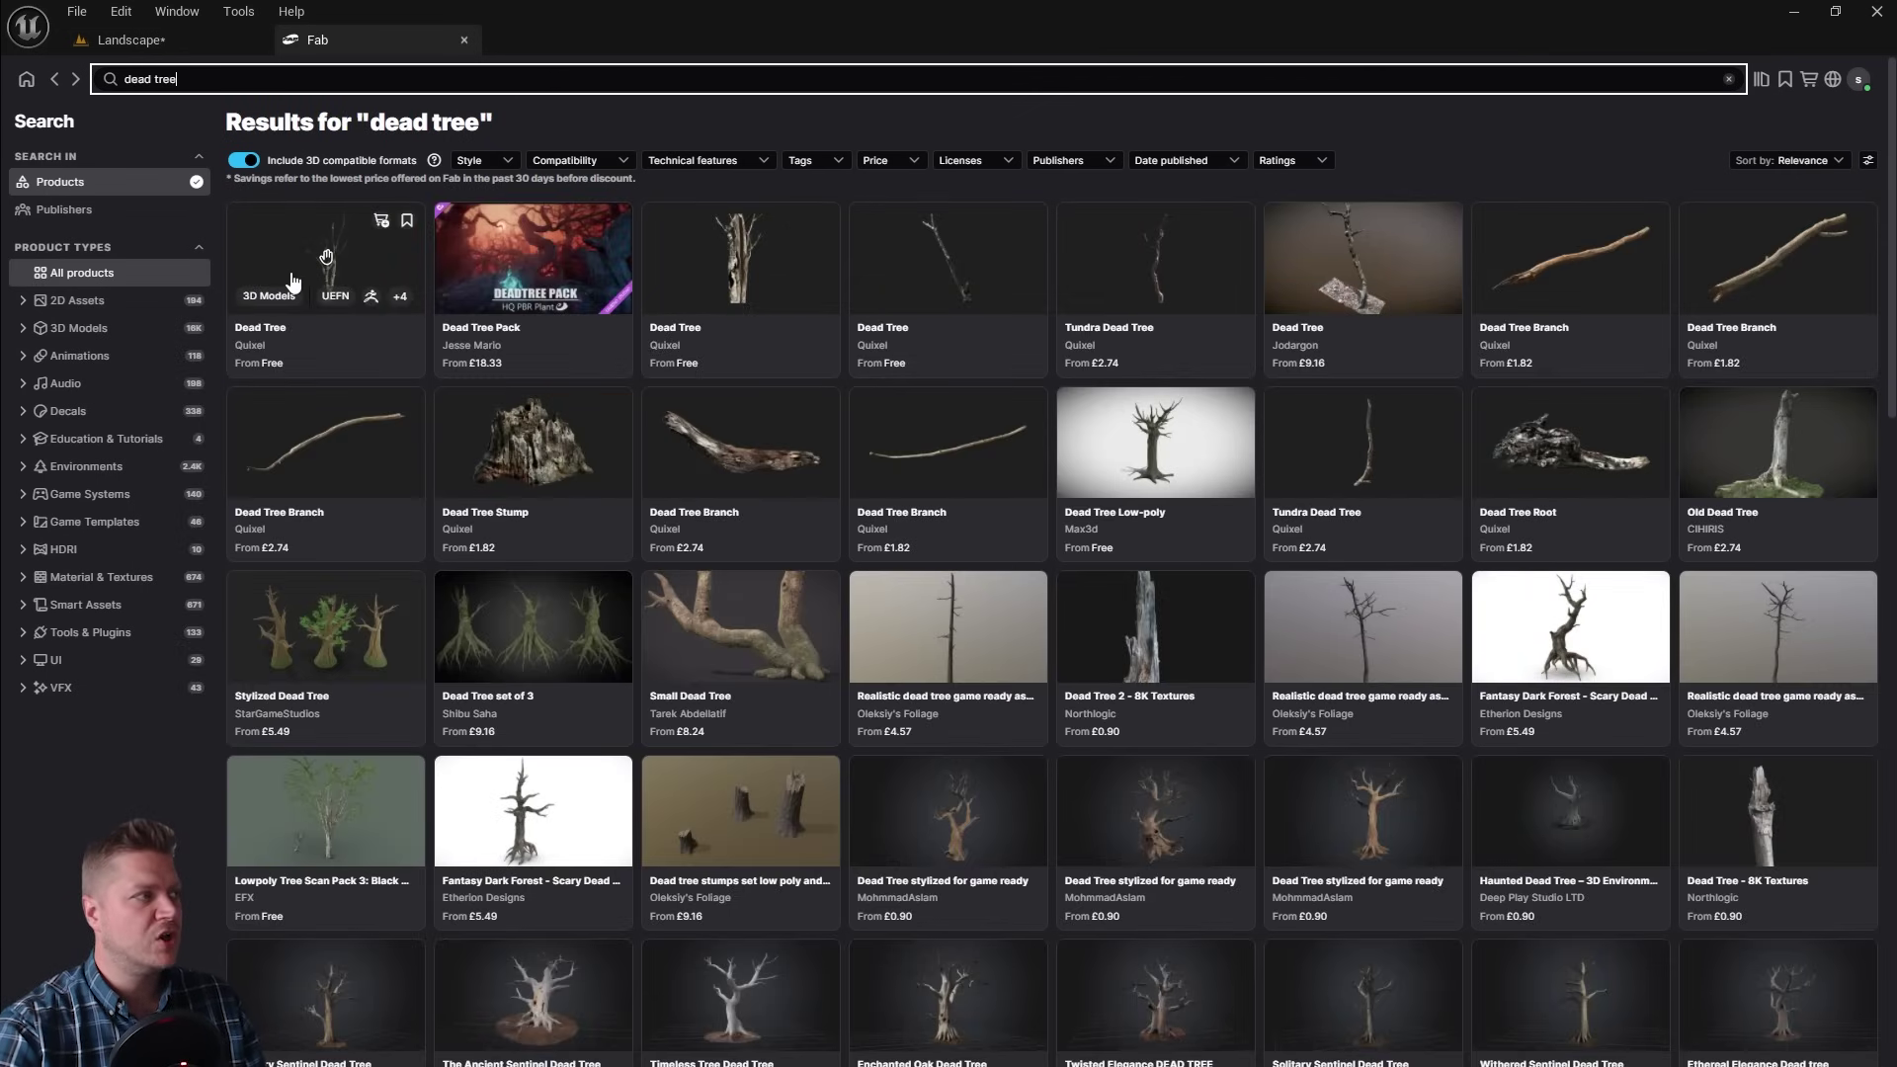
click(326, 232)
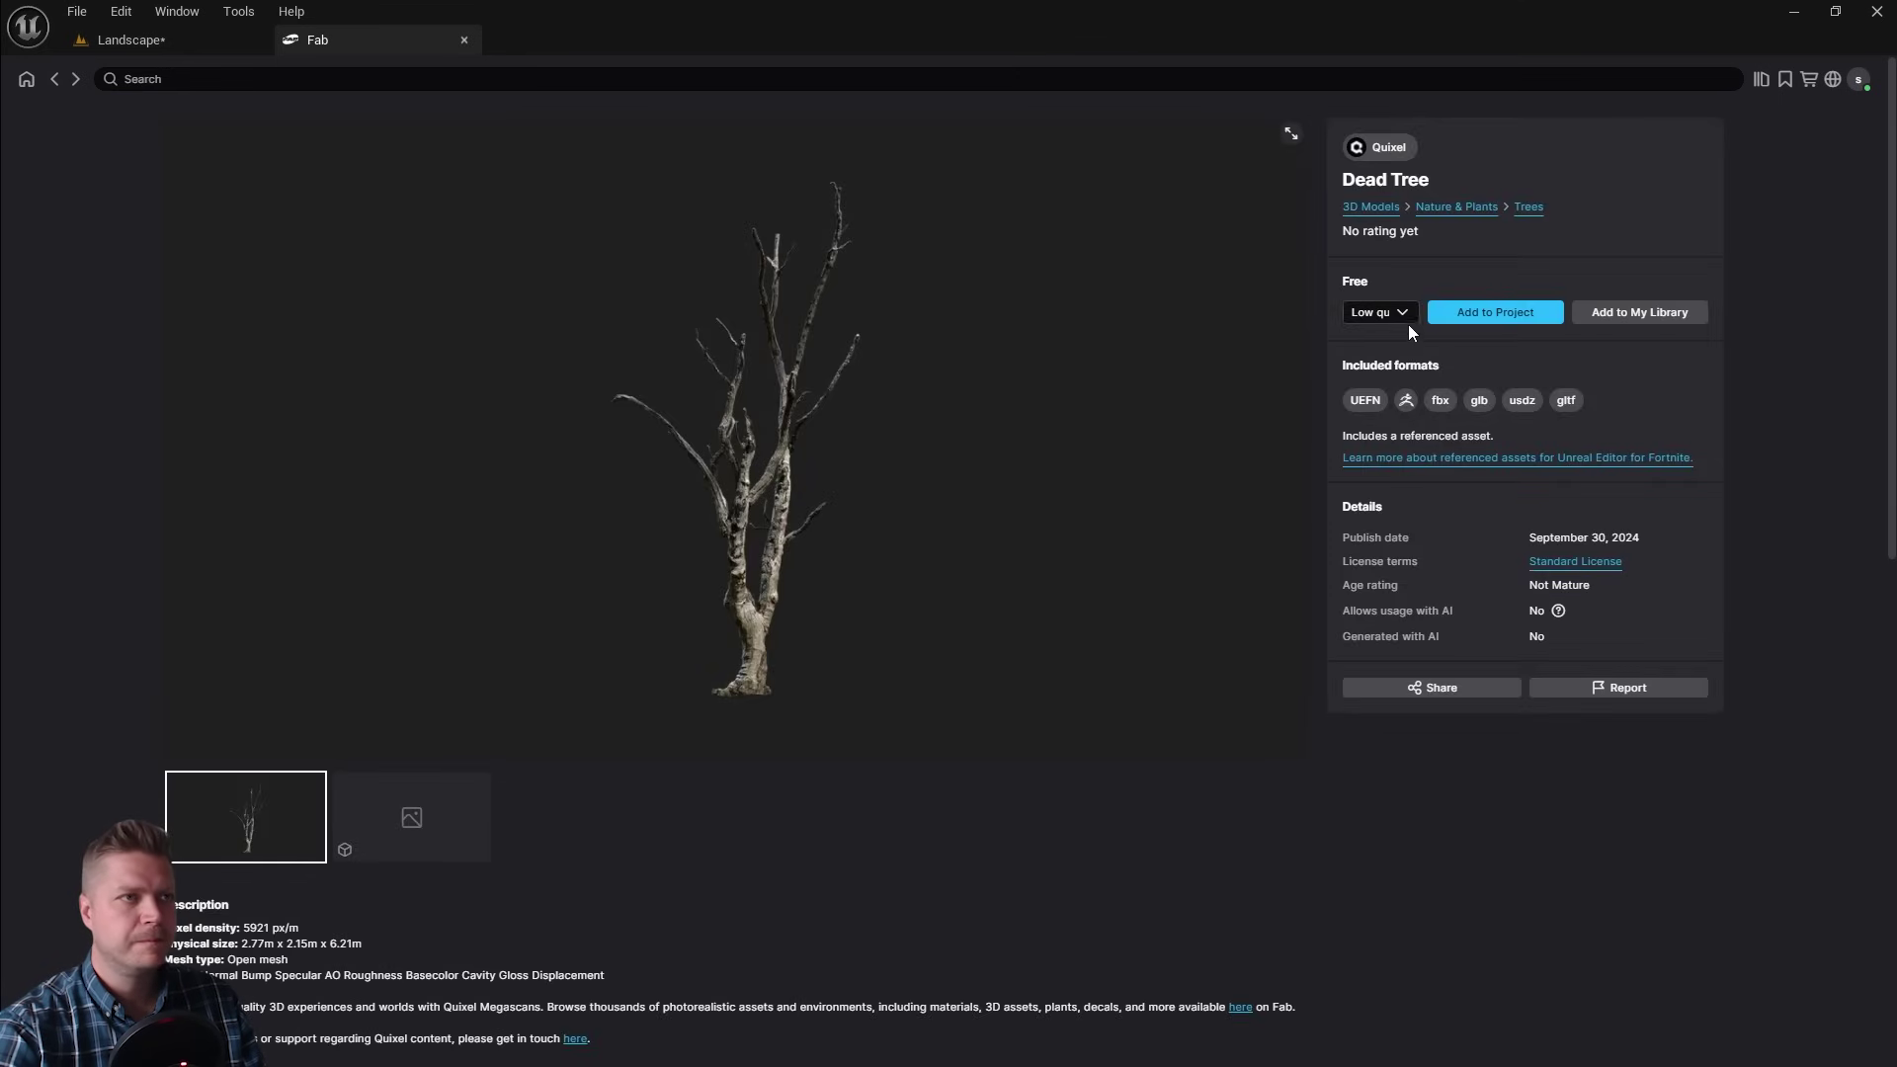
click(1400, 314)
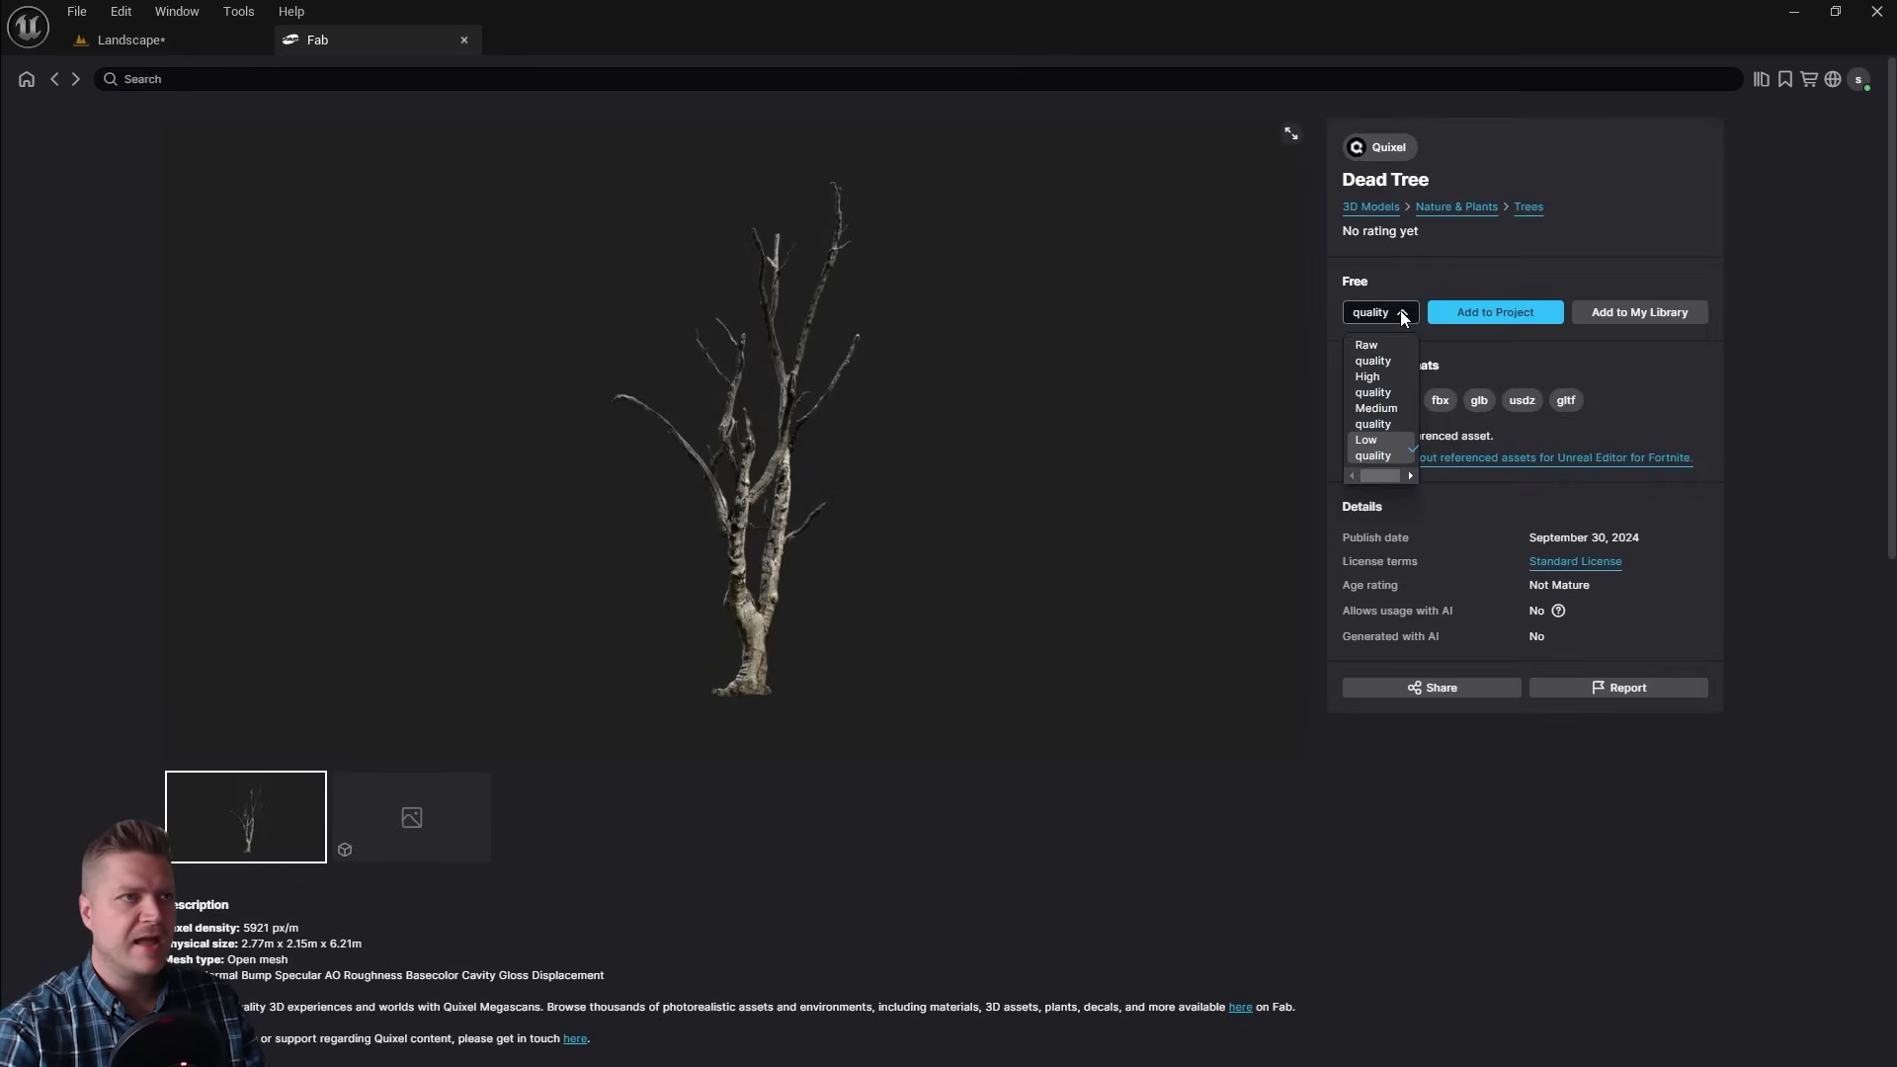
click(1375, 415)
click(1460, 322)
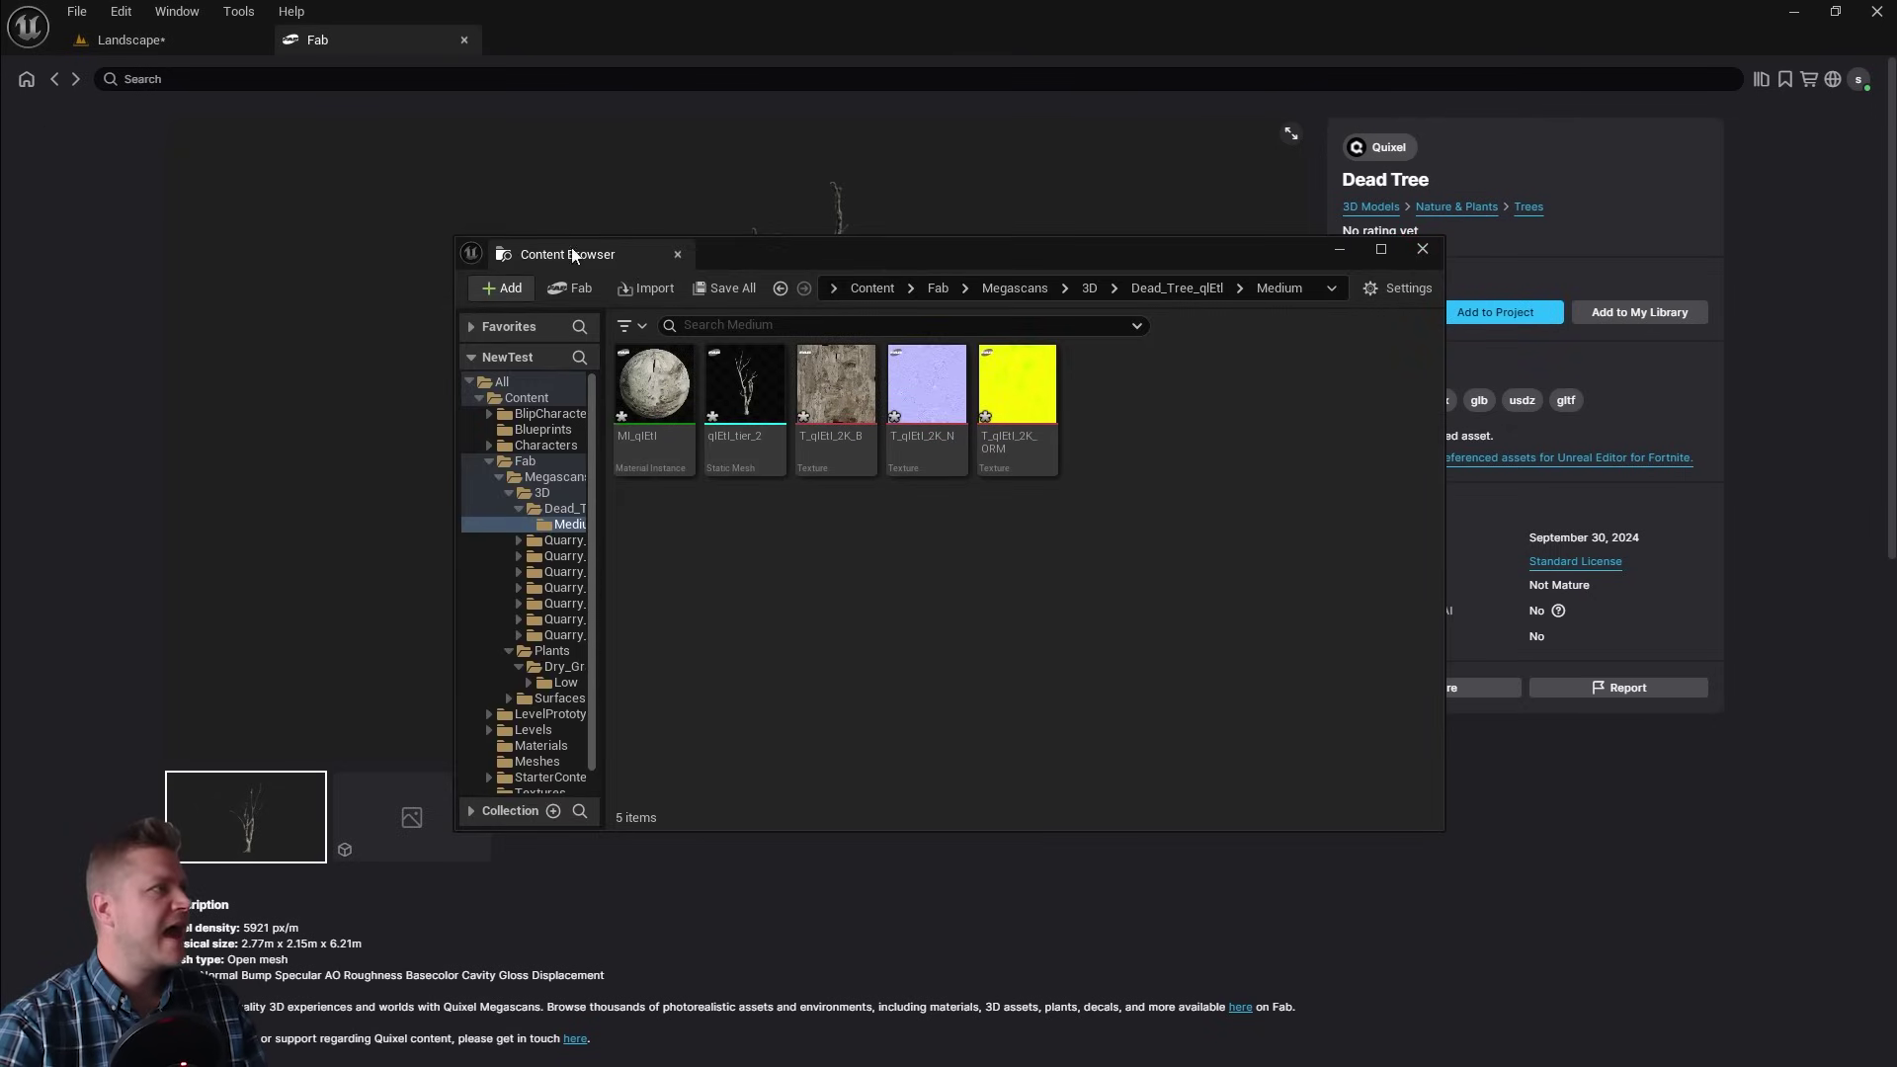
click(1422, 248)
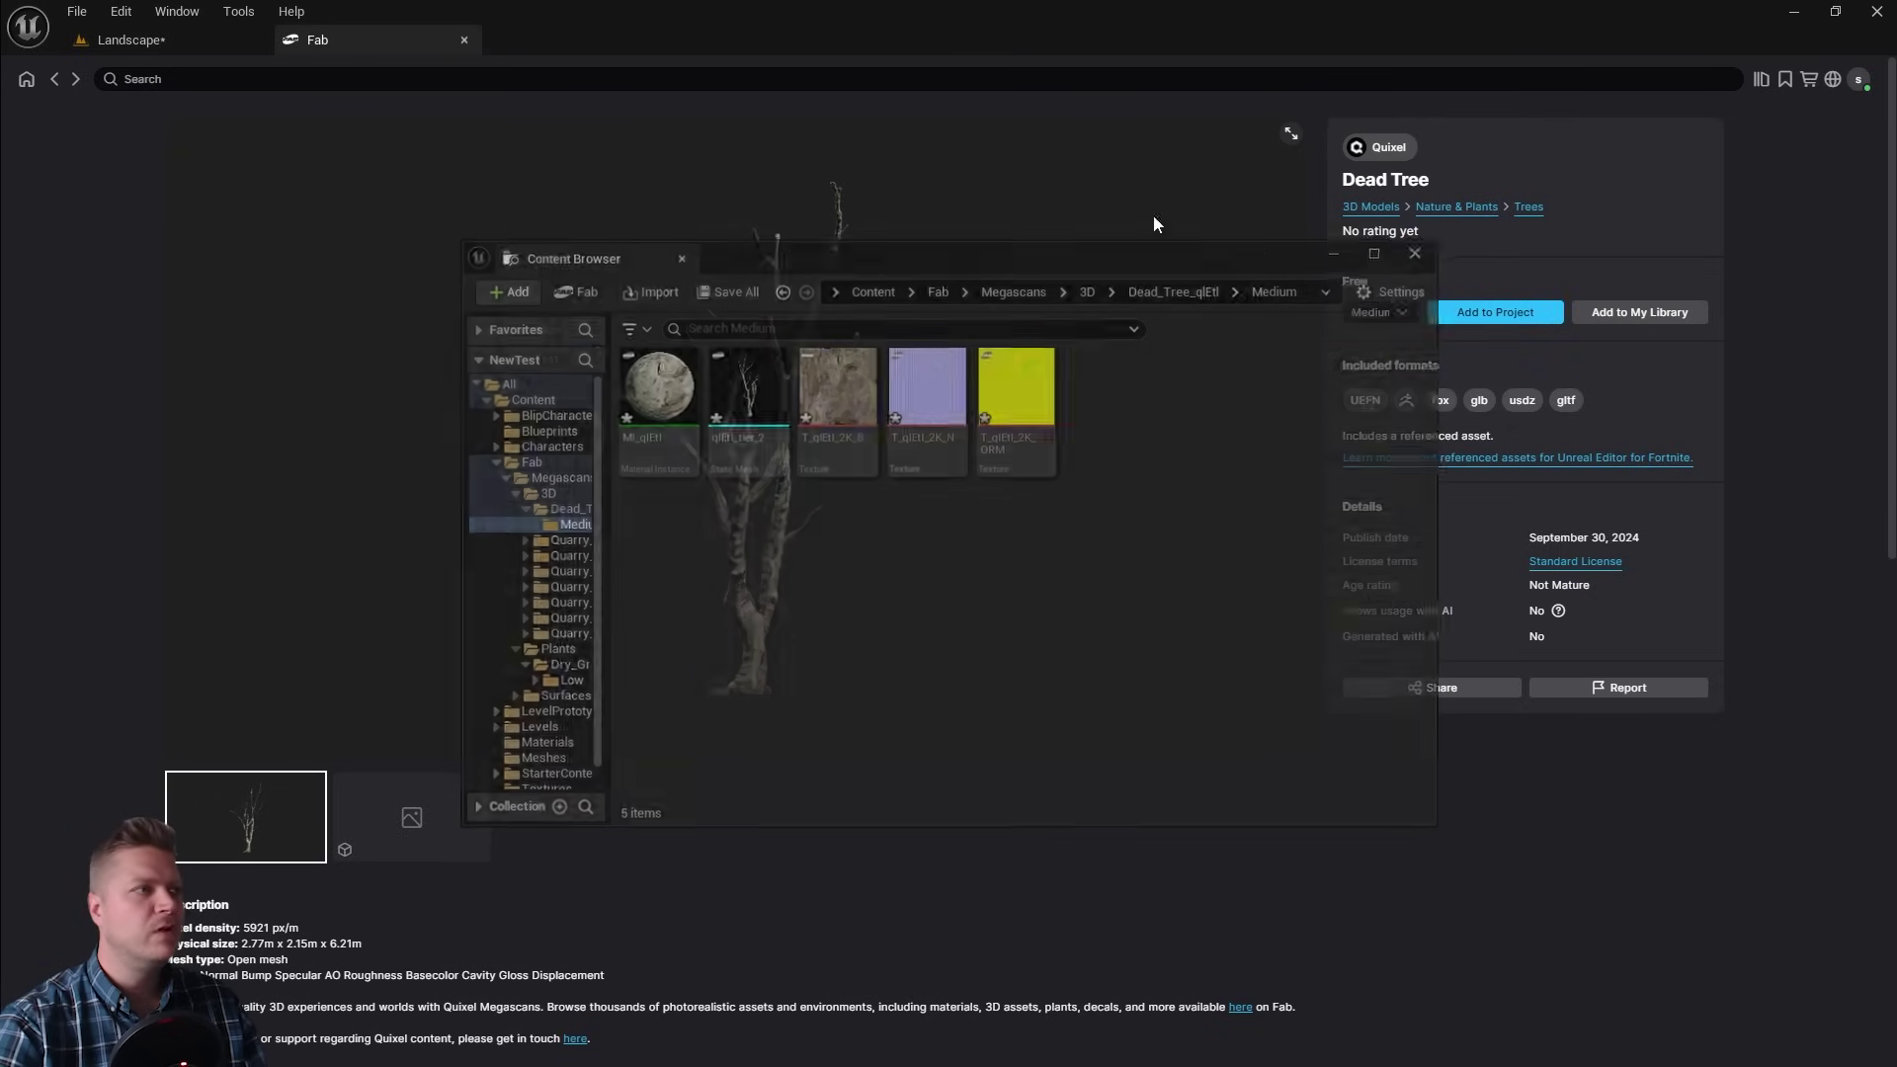
Inspect a second, multi-trunk Quixel Dead Tree in 3D and add it at Medium quality
click(54, 81)
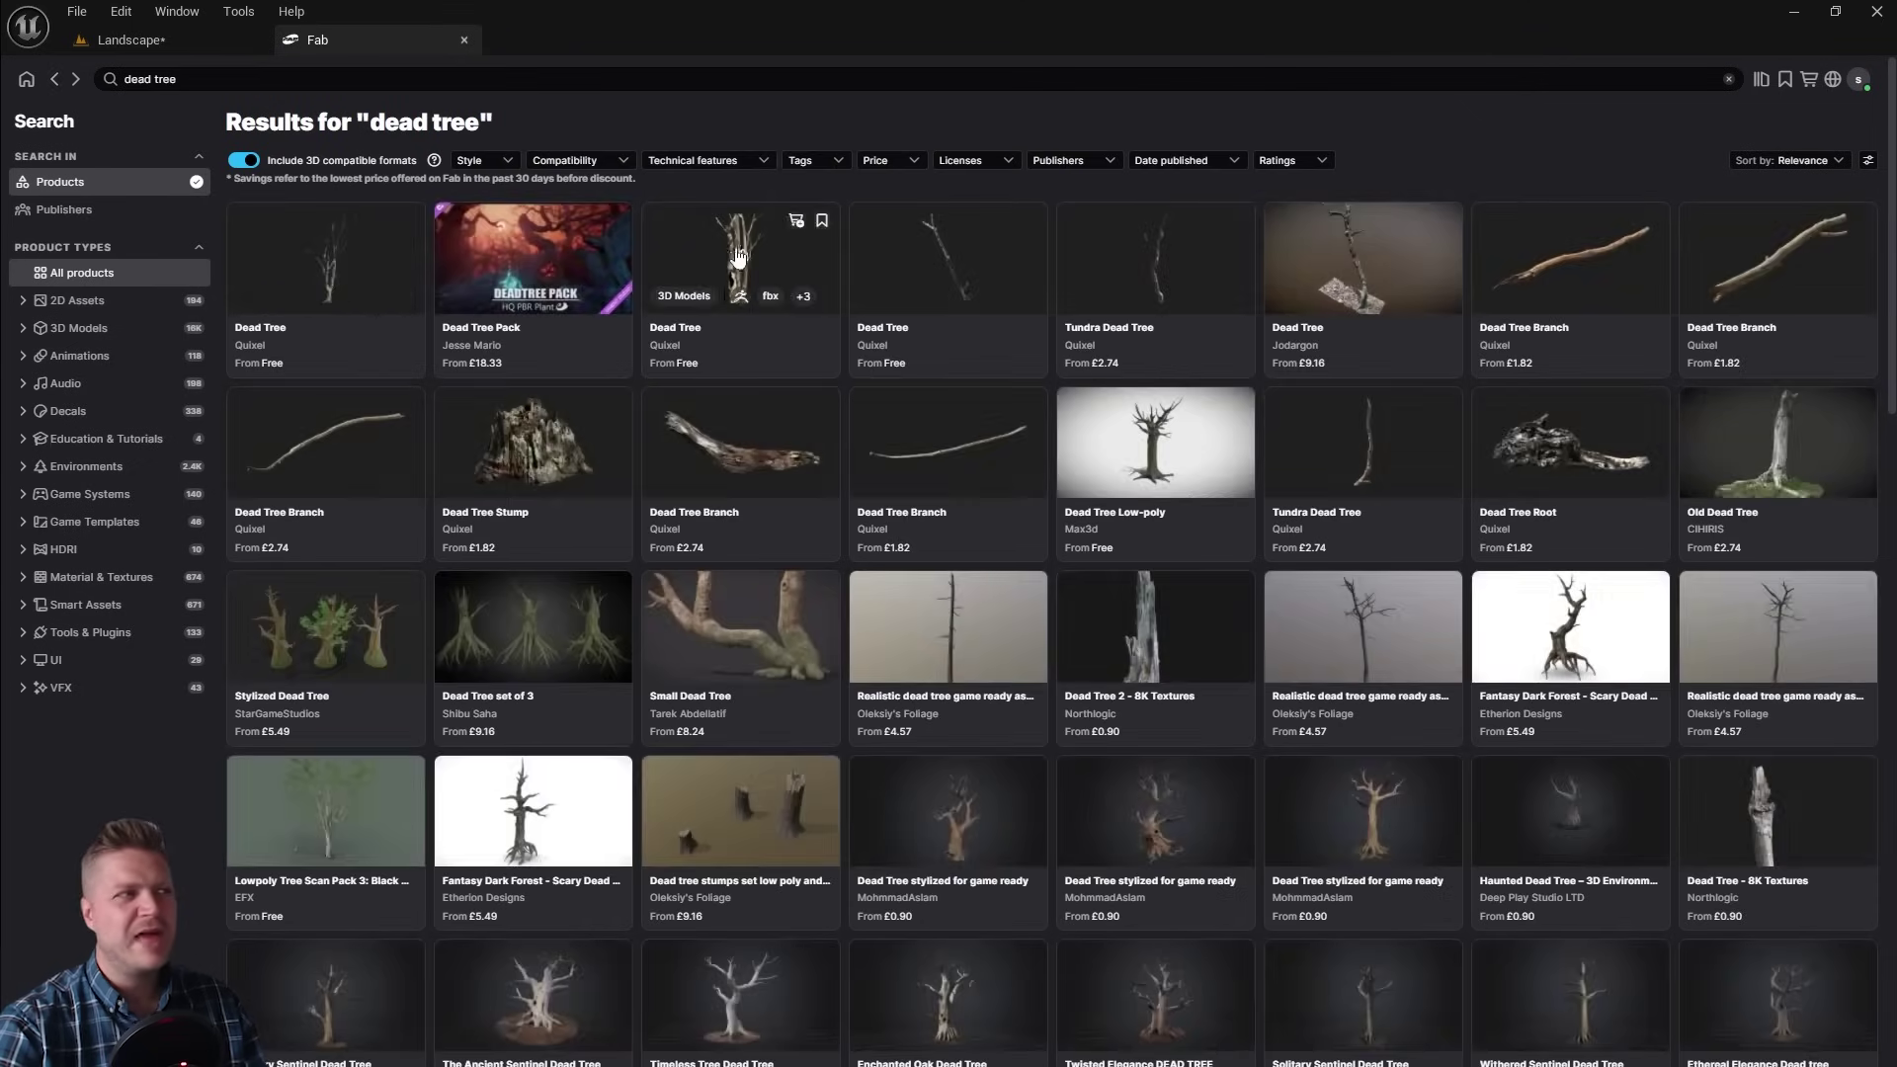
click(734, 237)
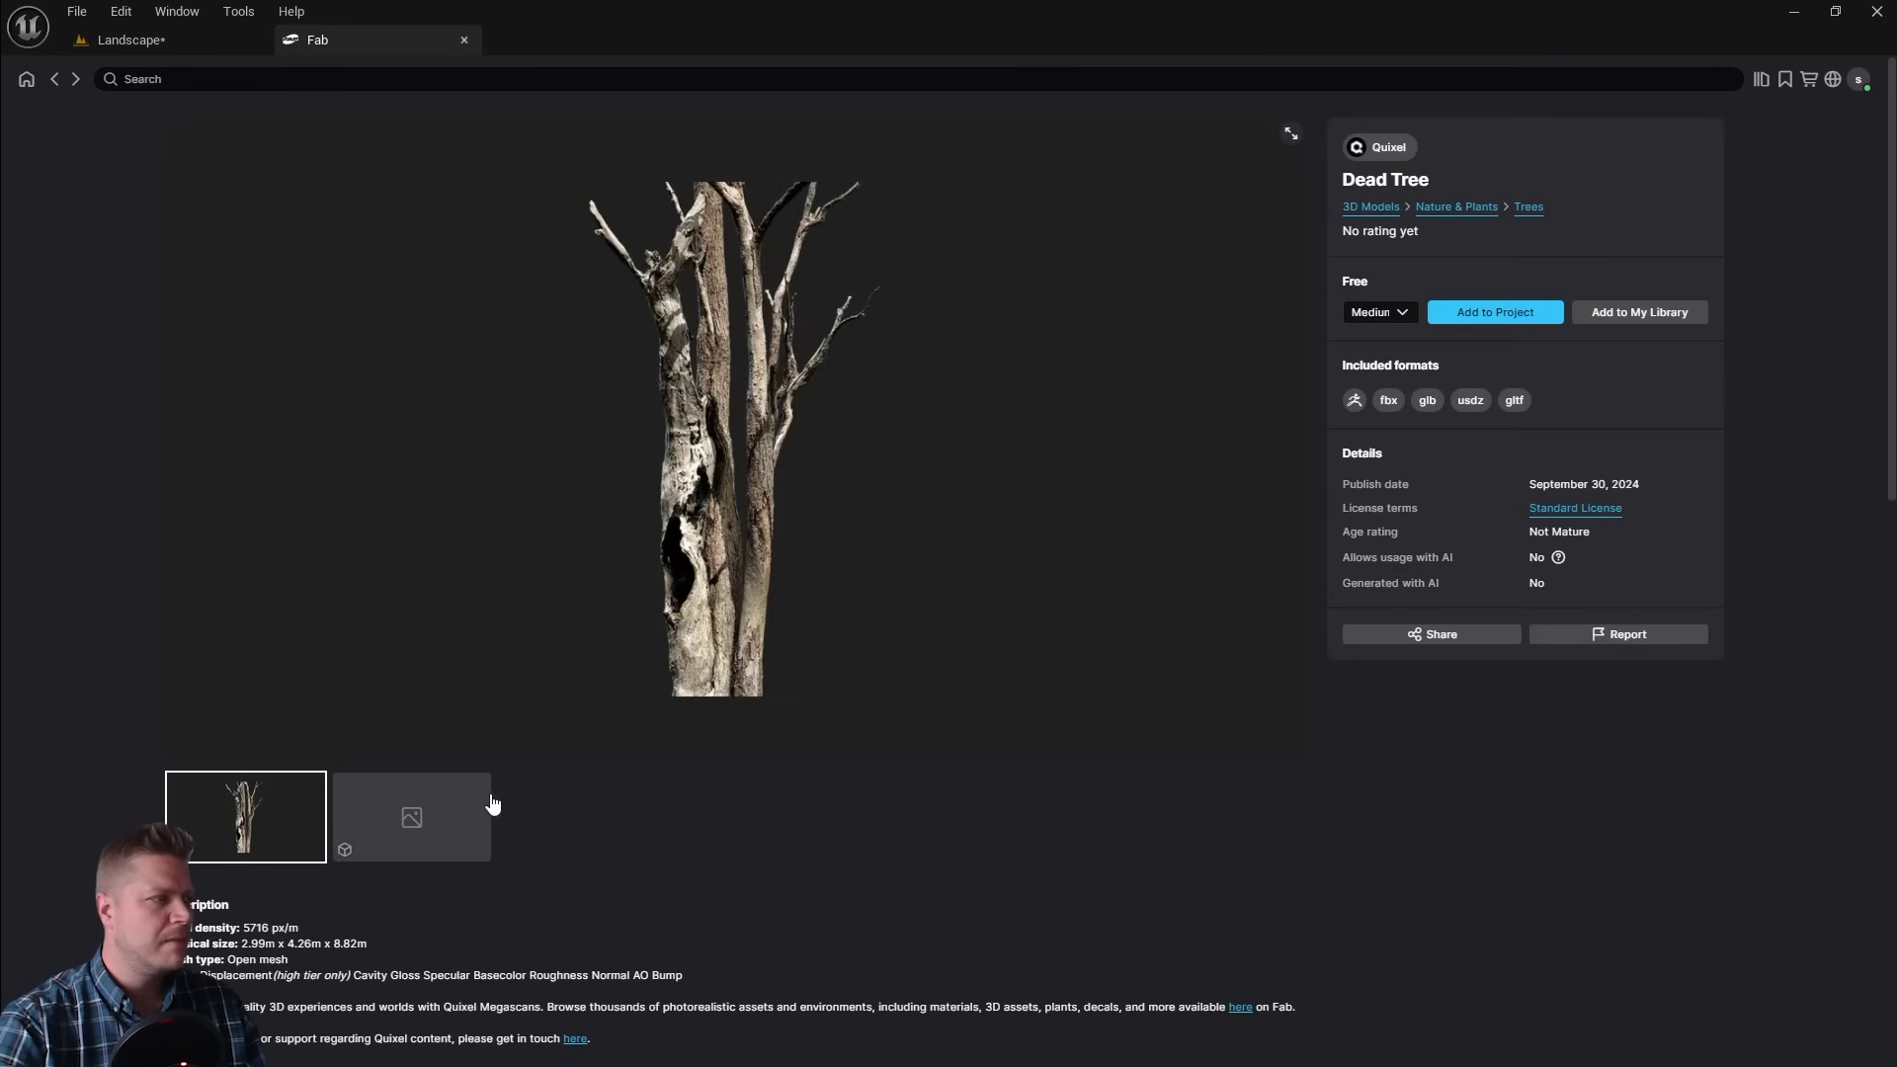
click(409, 820)
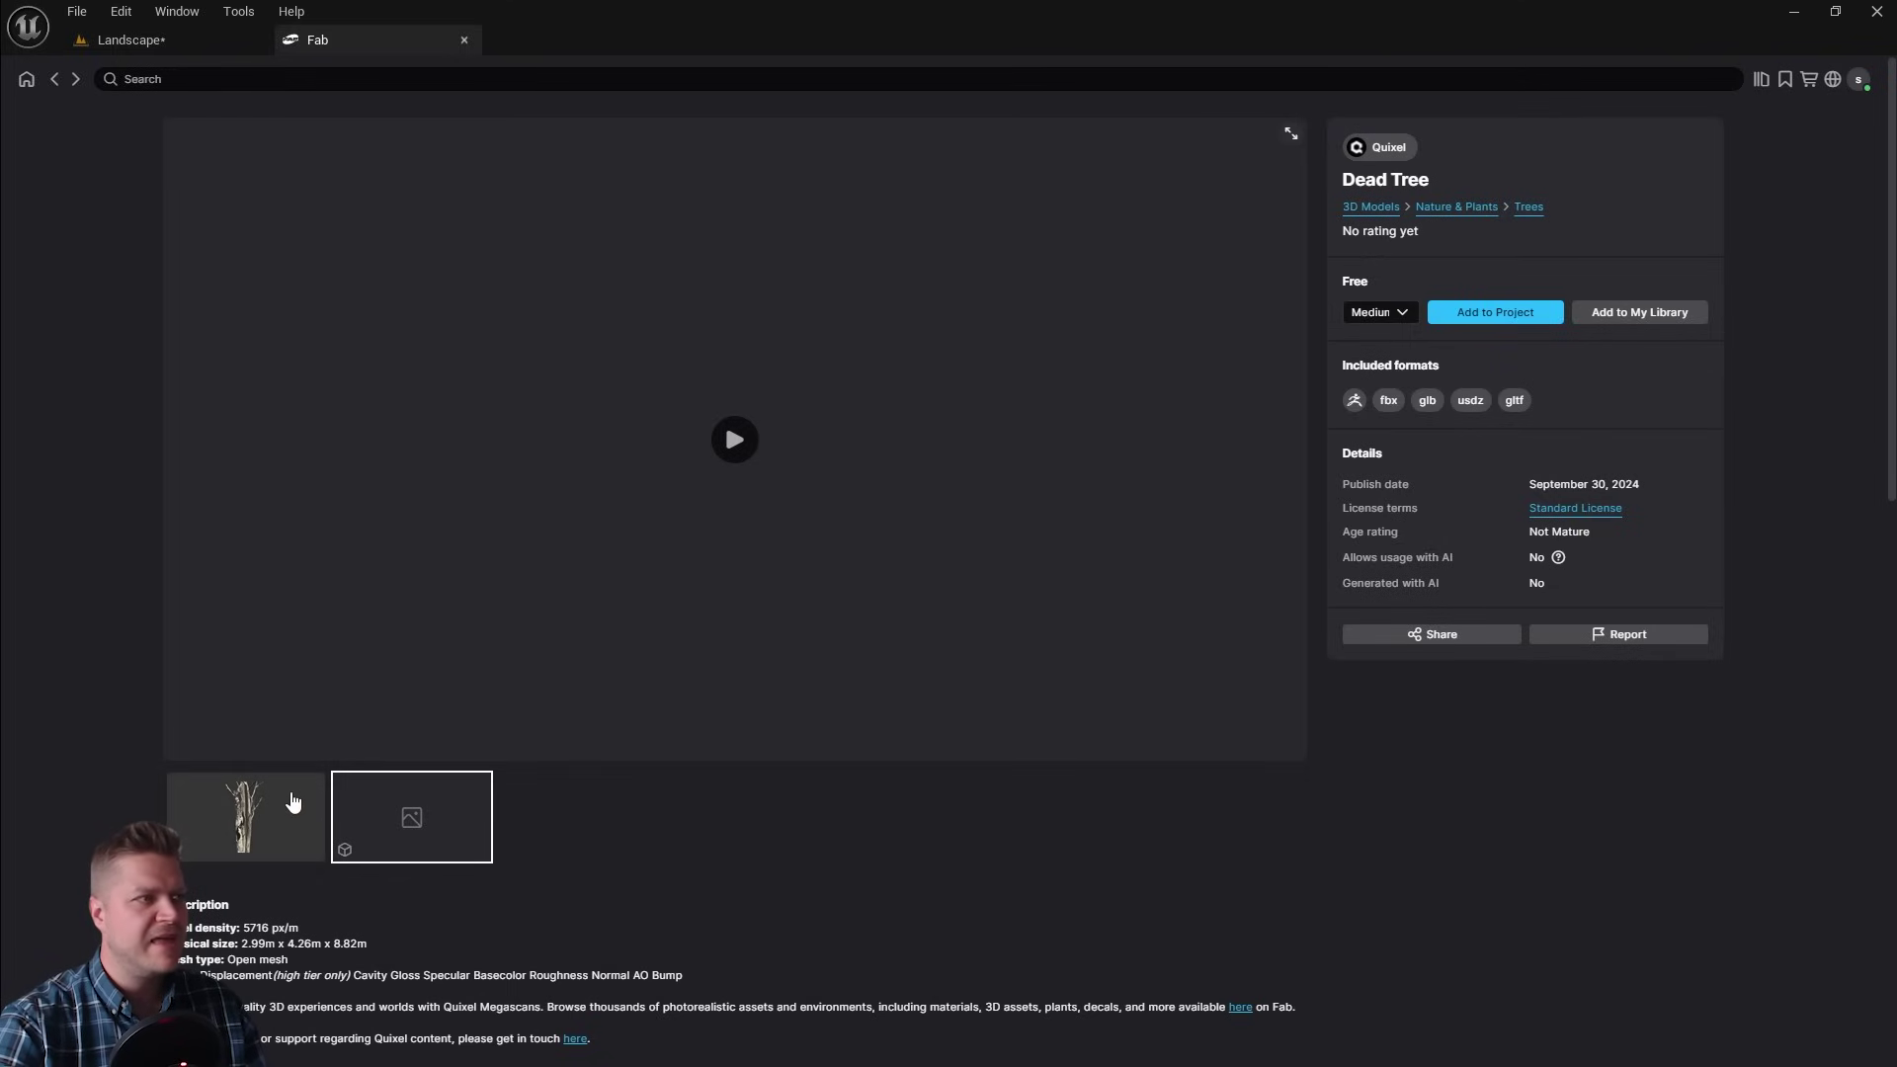
click(734, 440)
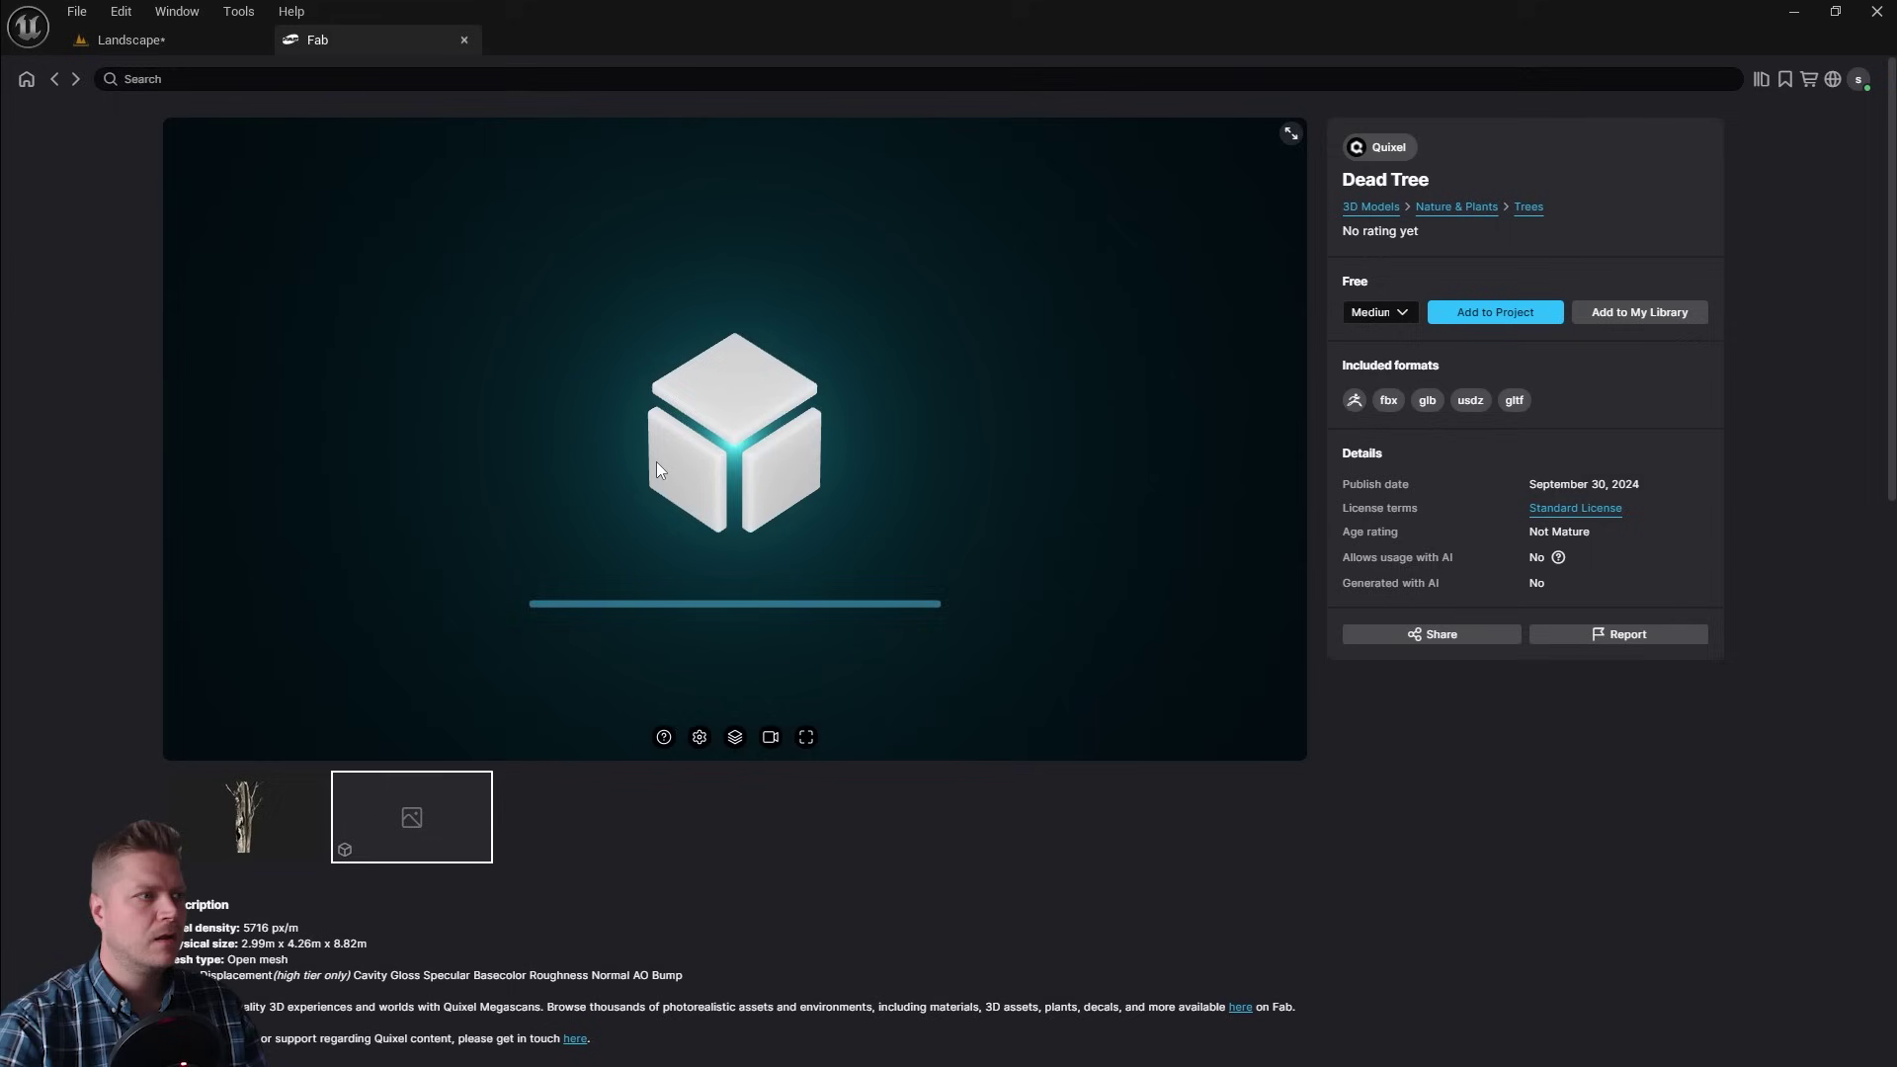
click(1026, 380)
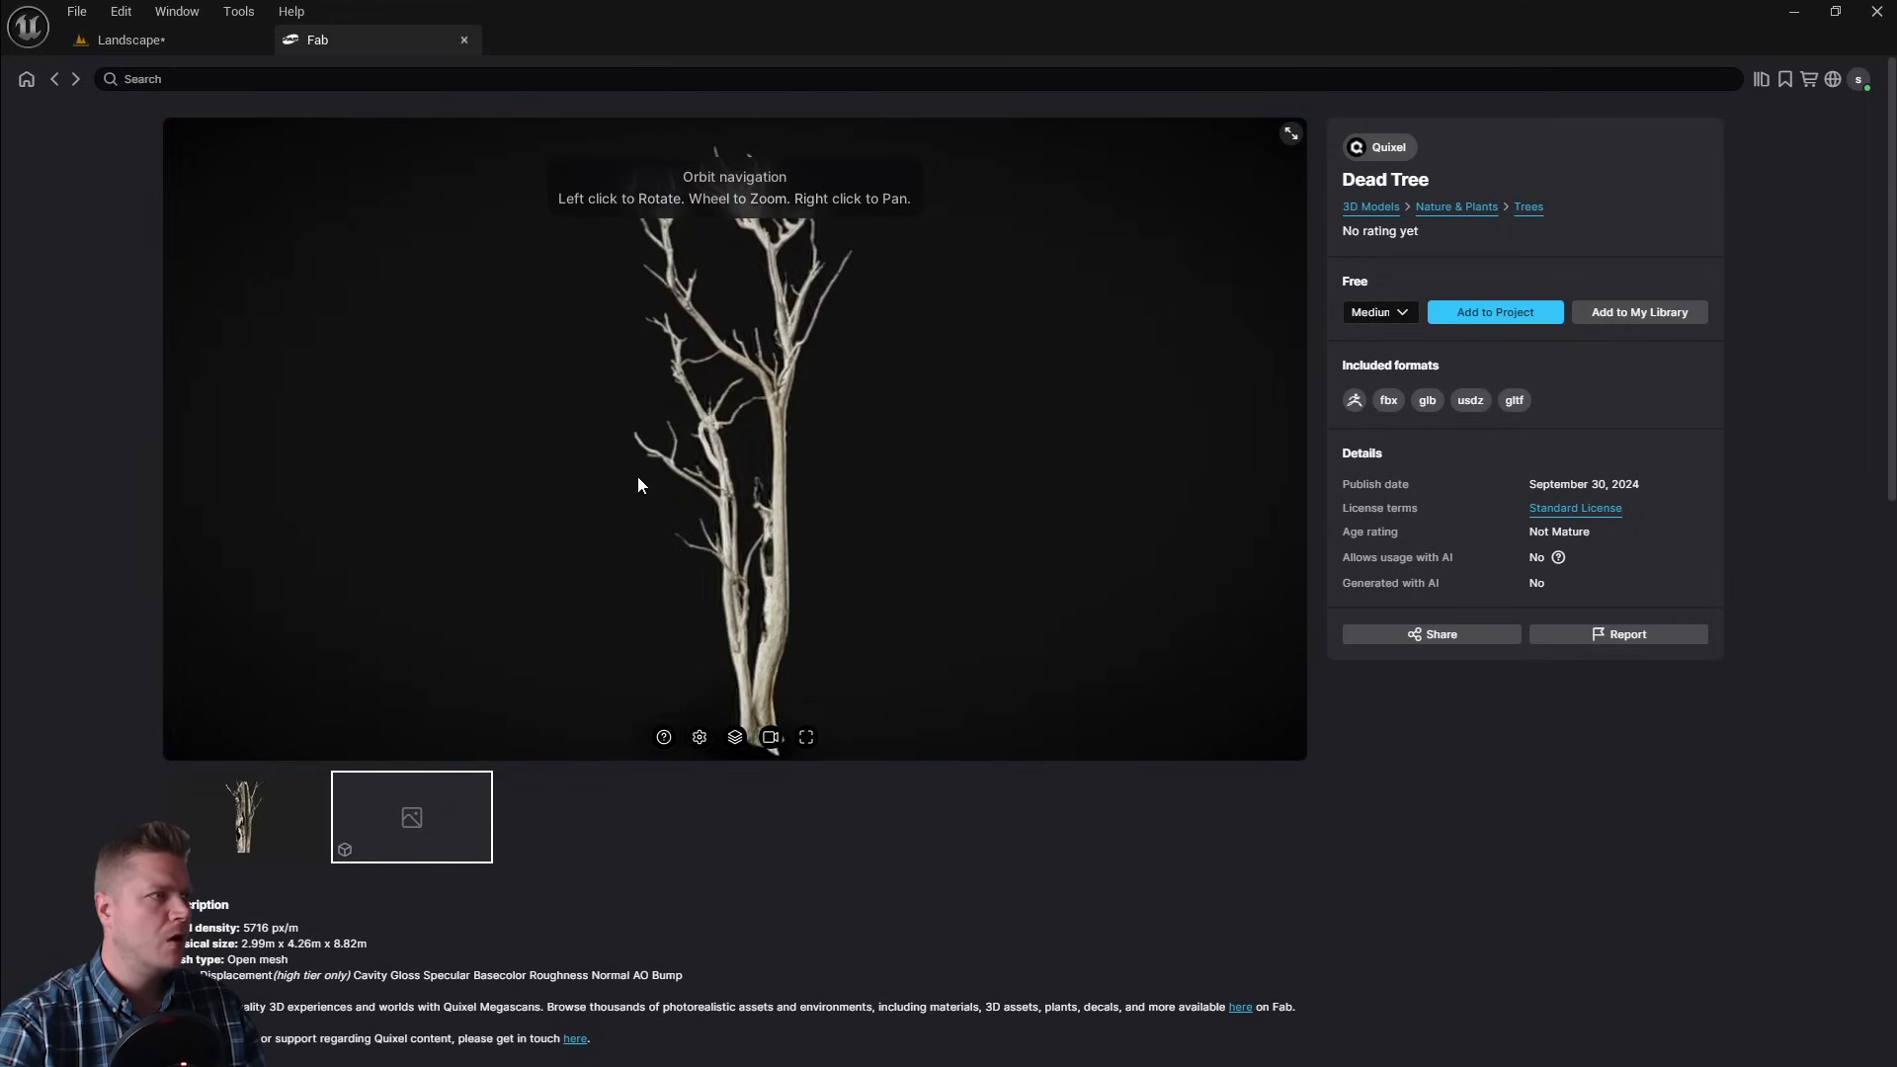
drag(717, 482, 264, 577)
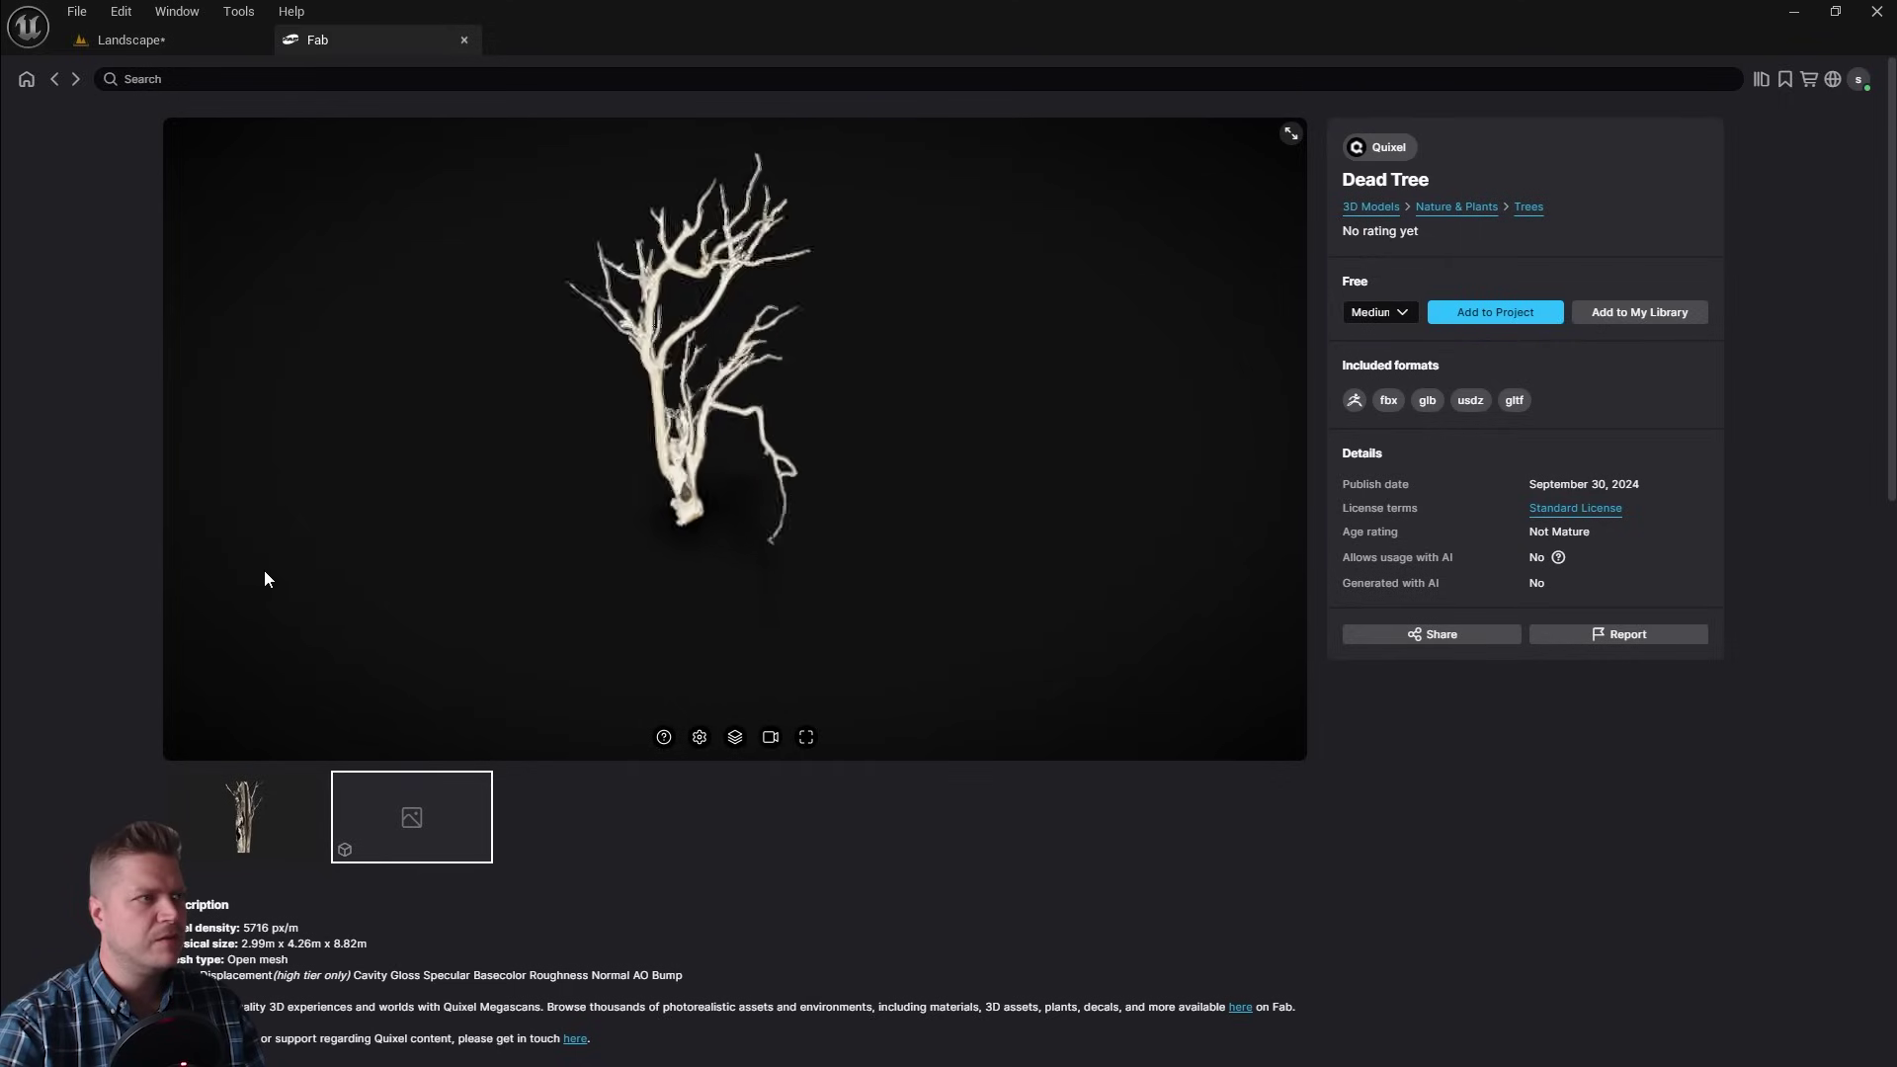
click(1495, 313)
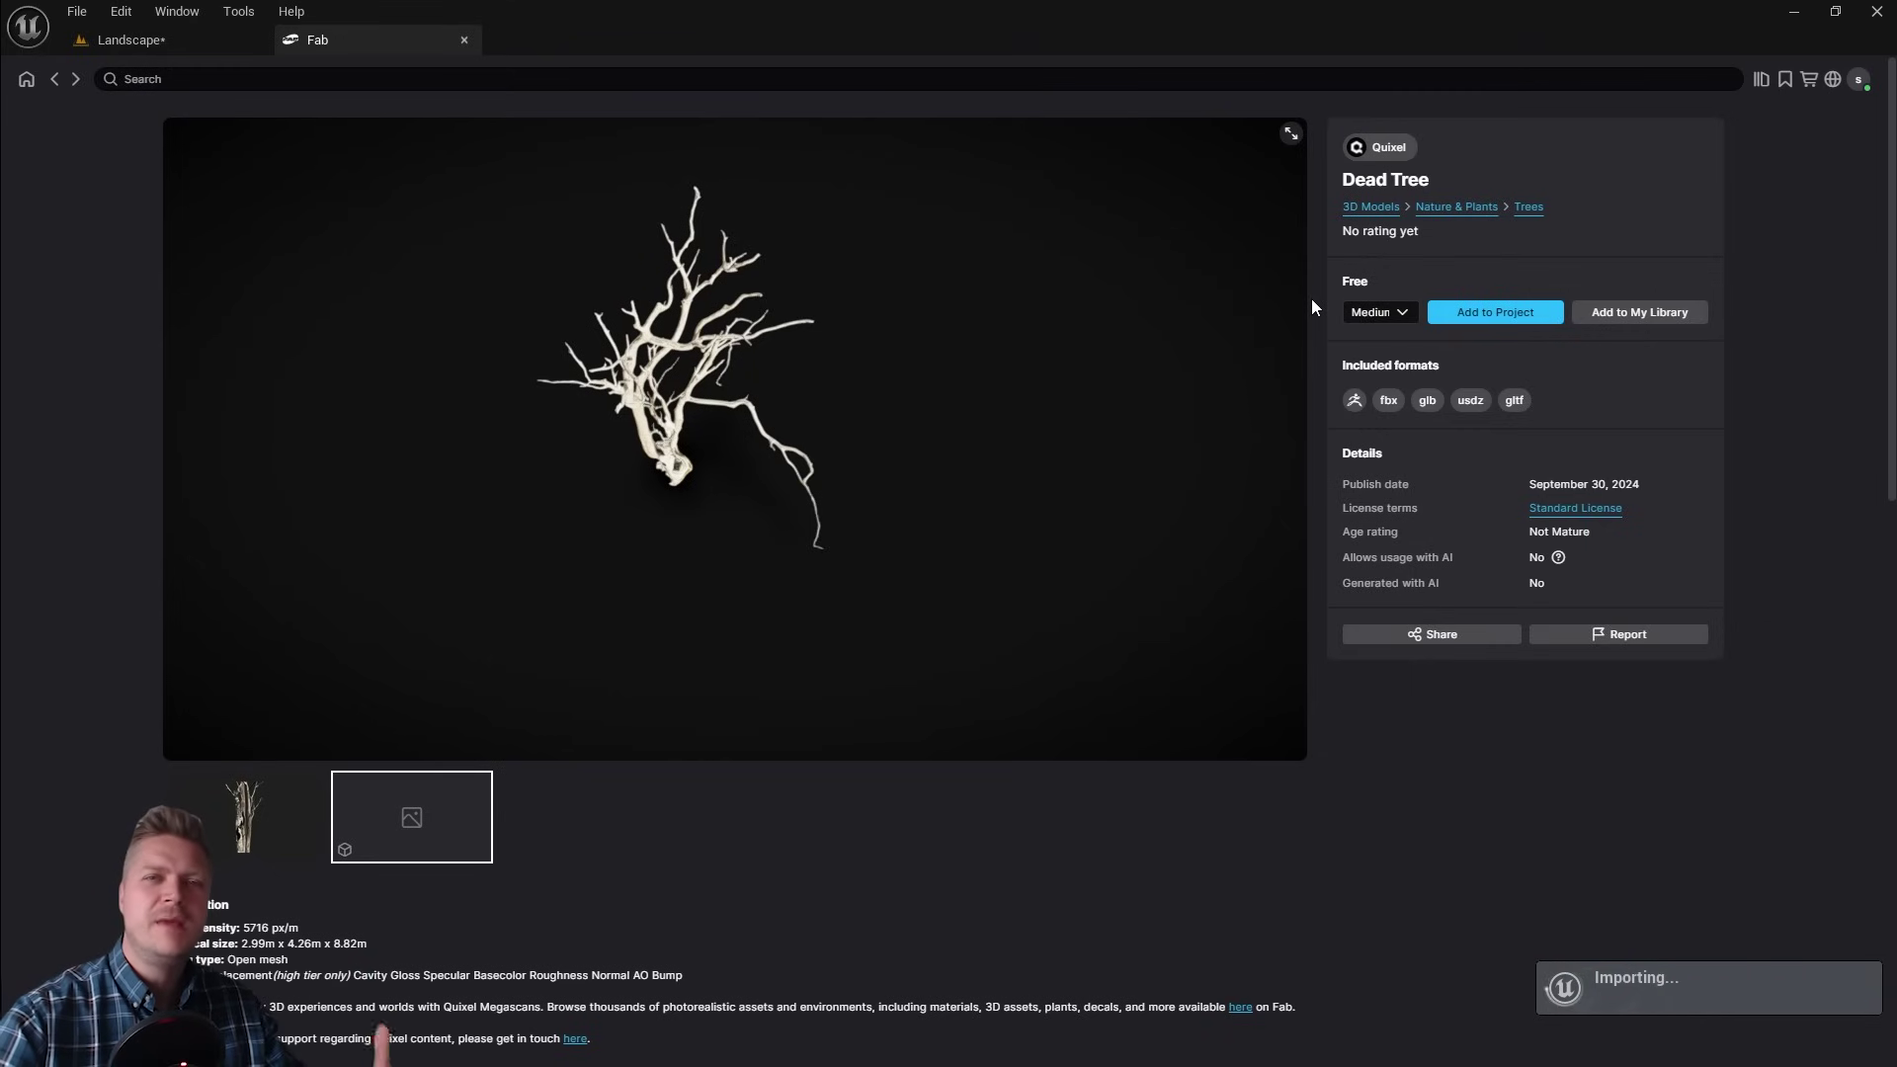
click(1422, 249)
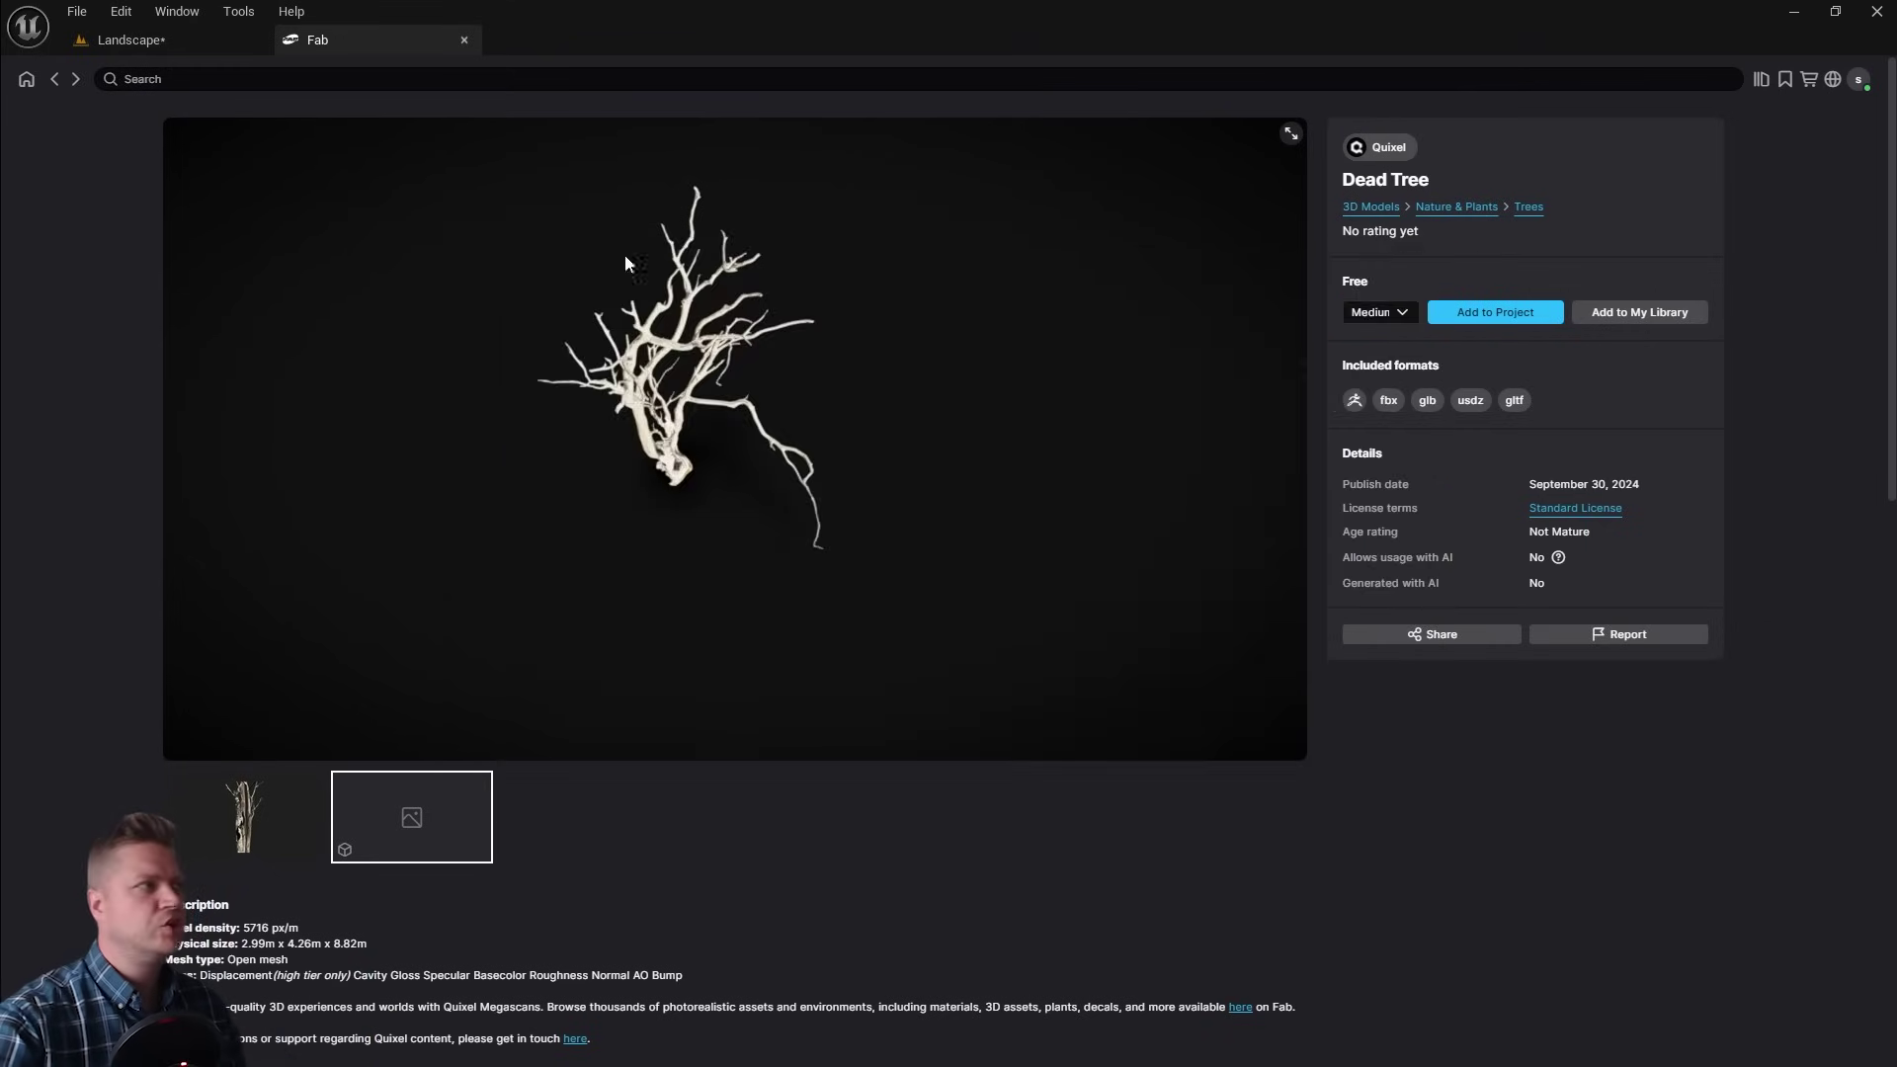
Search Fab for 'old' and filter the results to Free
click(53, 81)
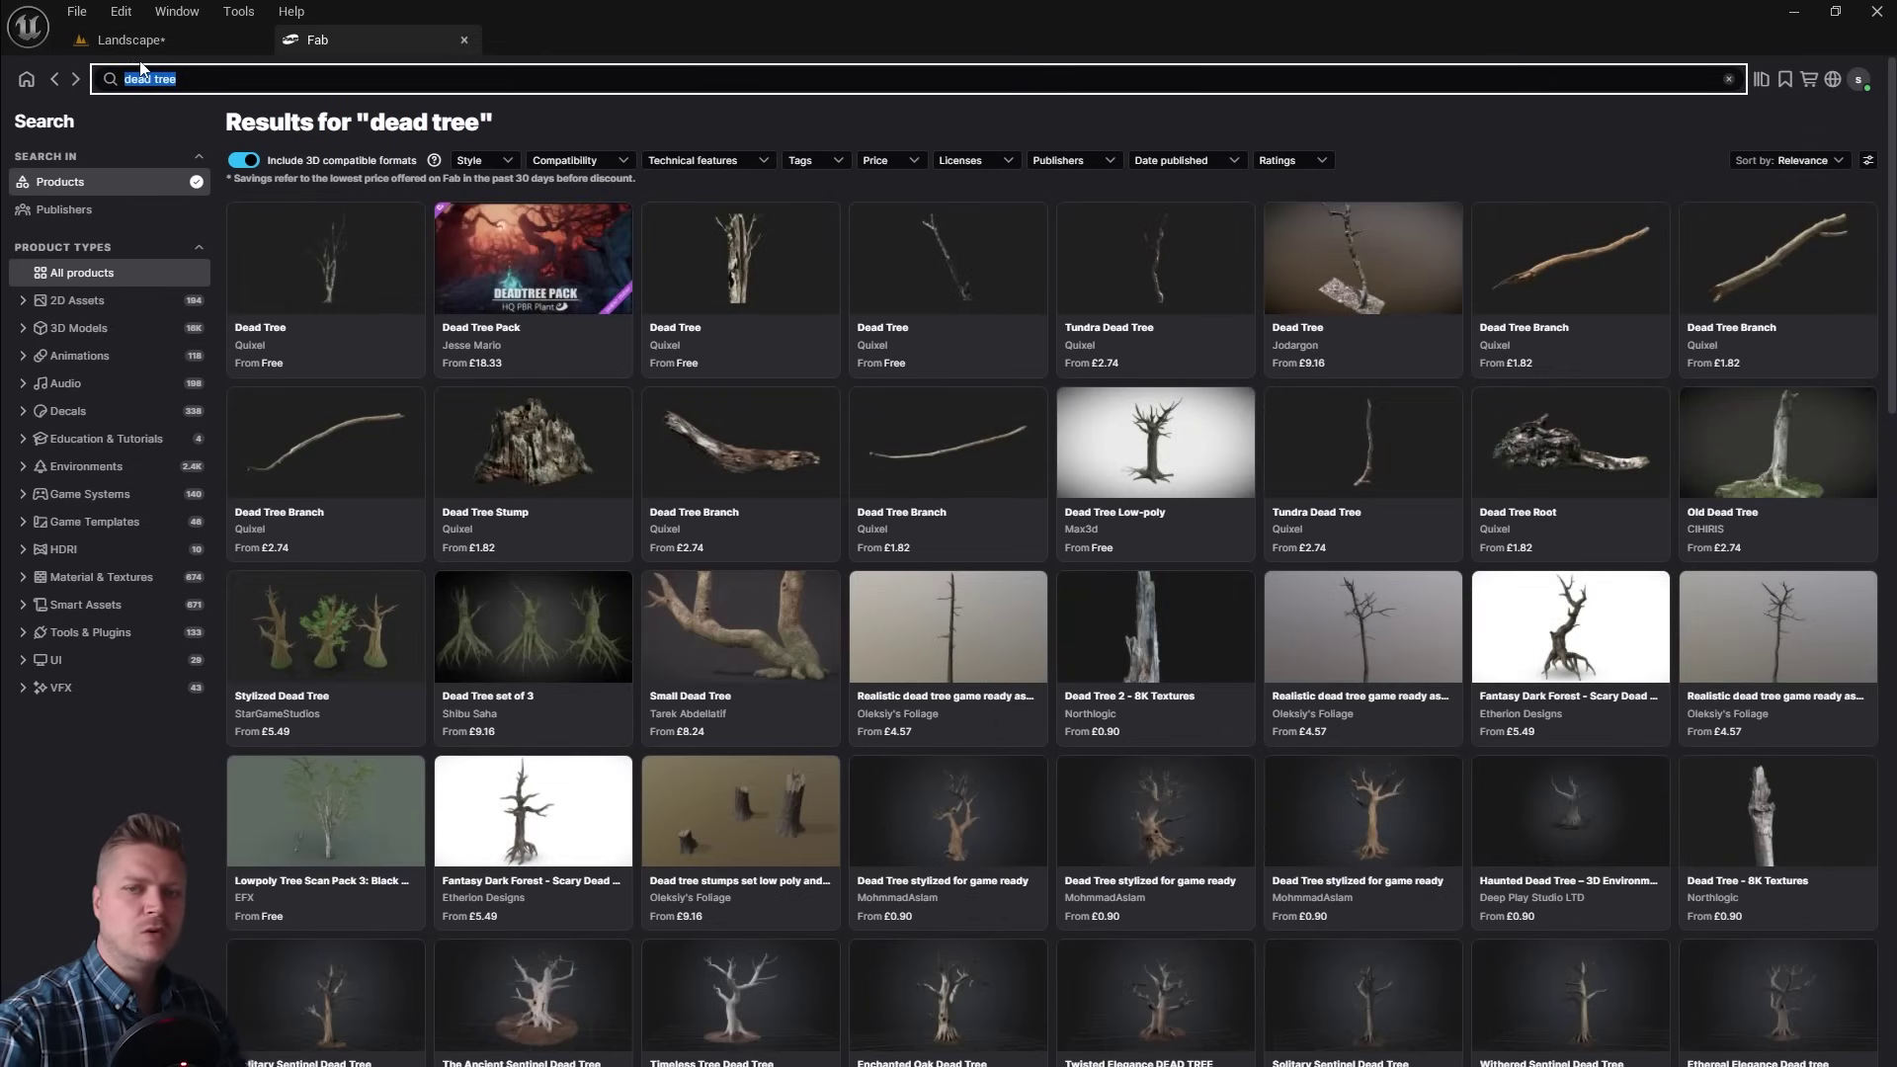
text(old west)
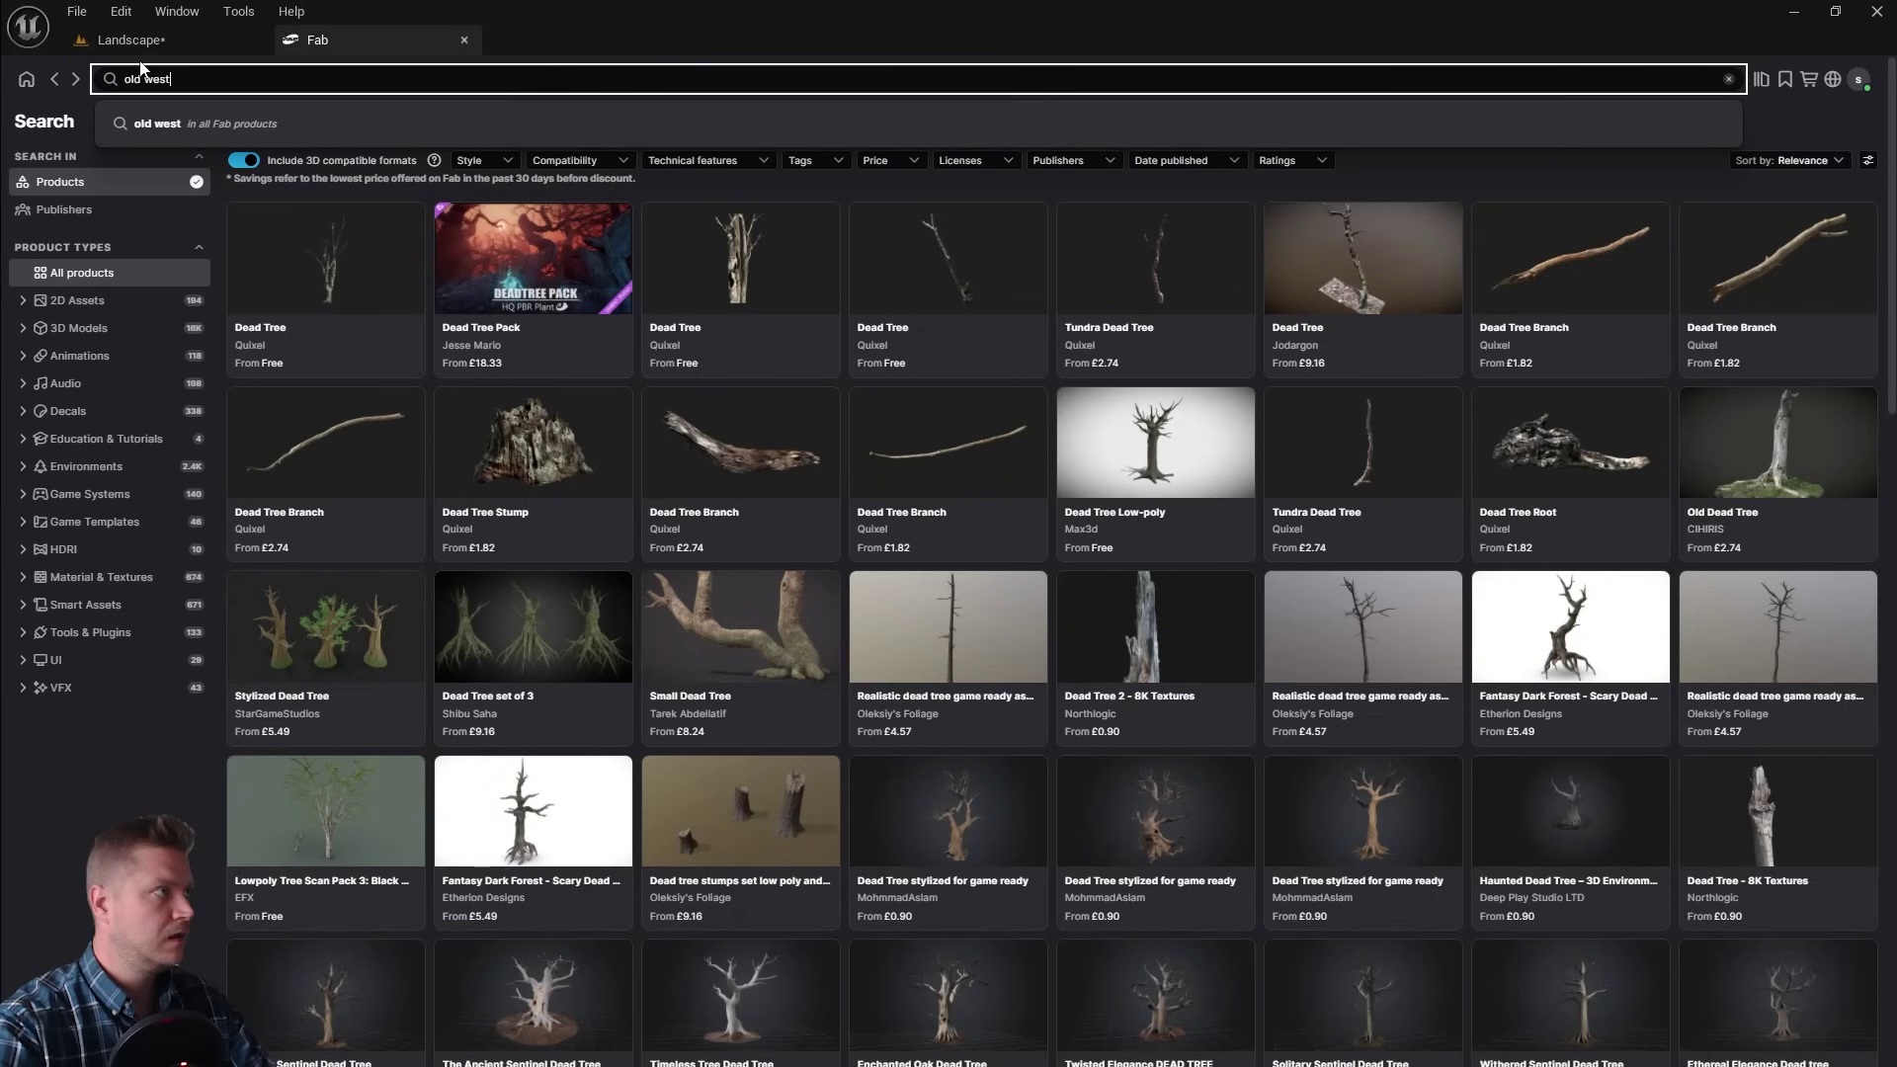
key(Return)
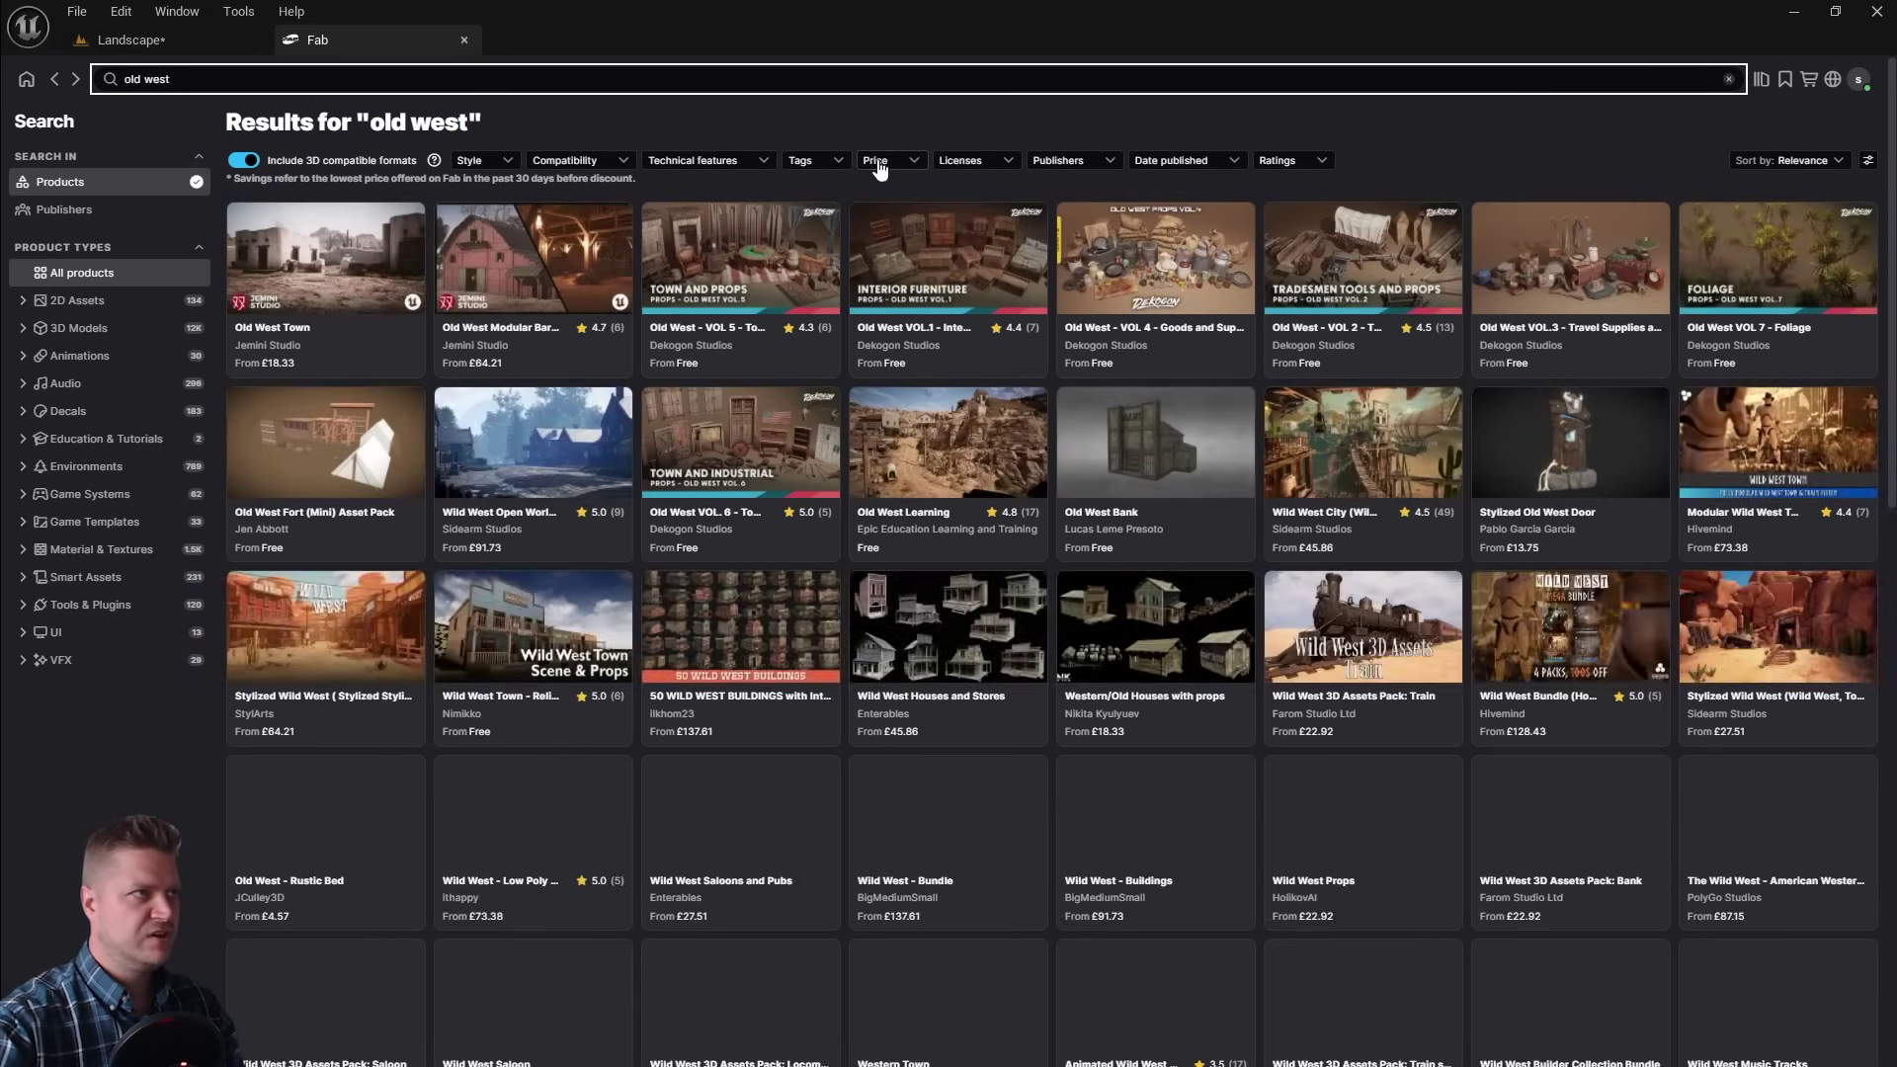
click(878, 162)
click(781, 250)
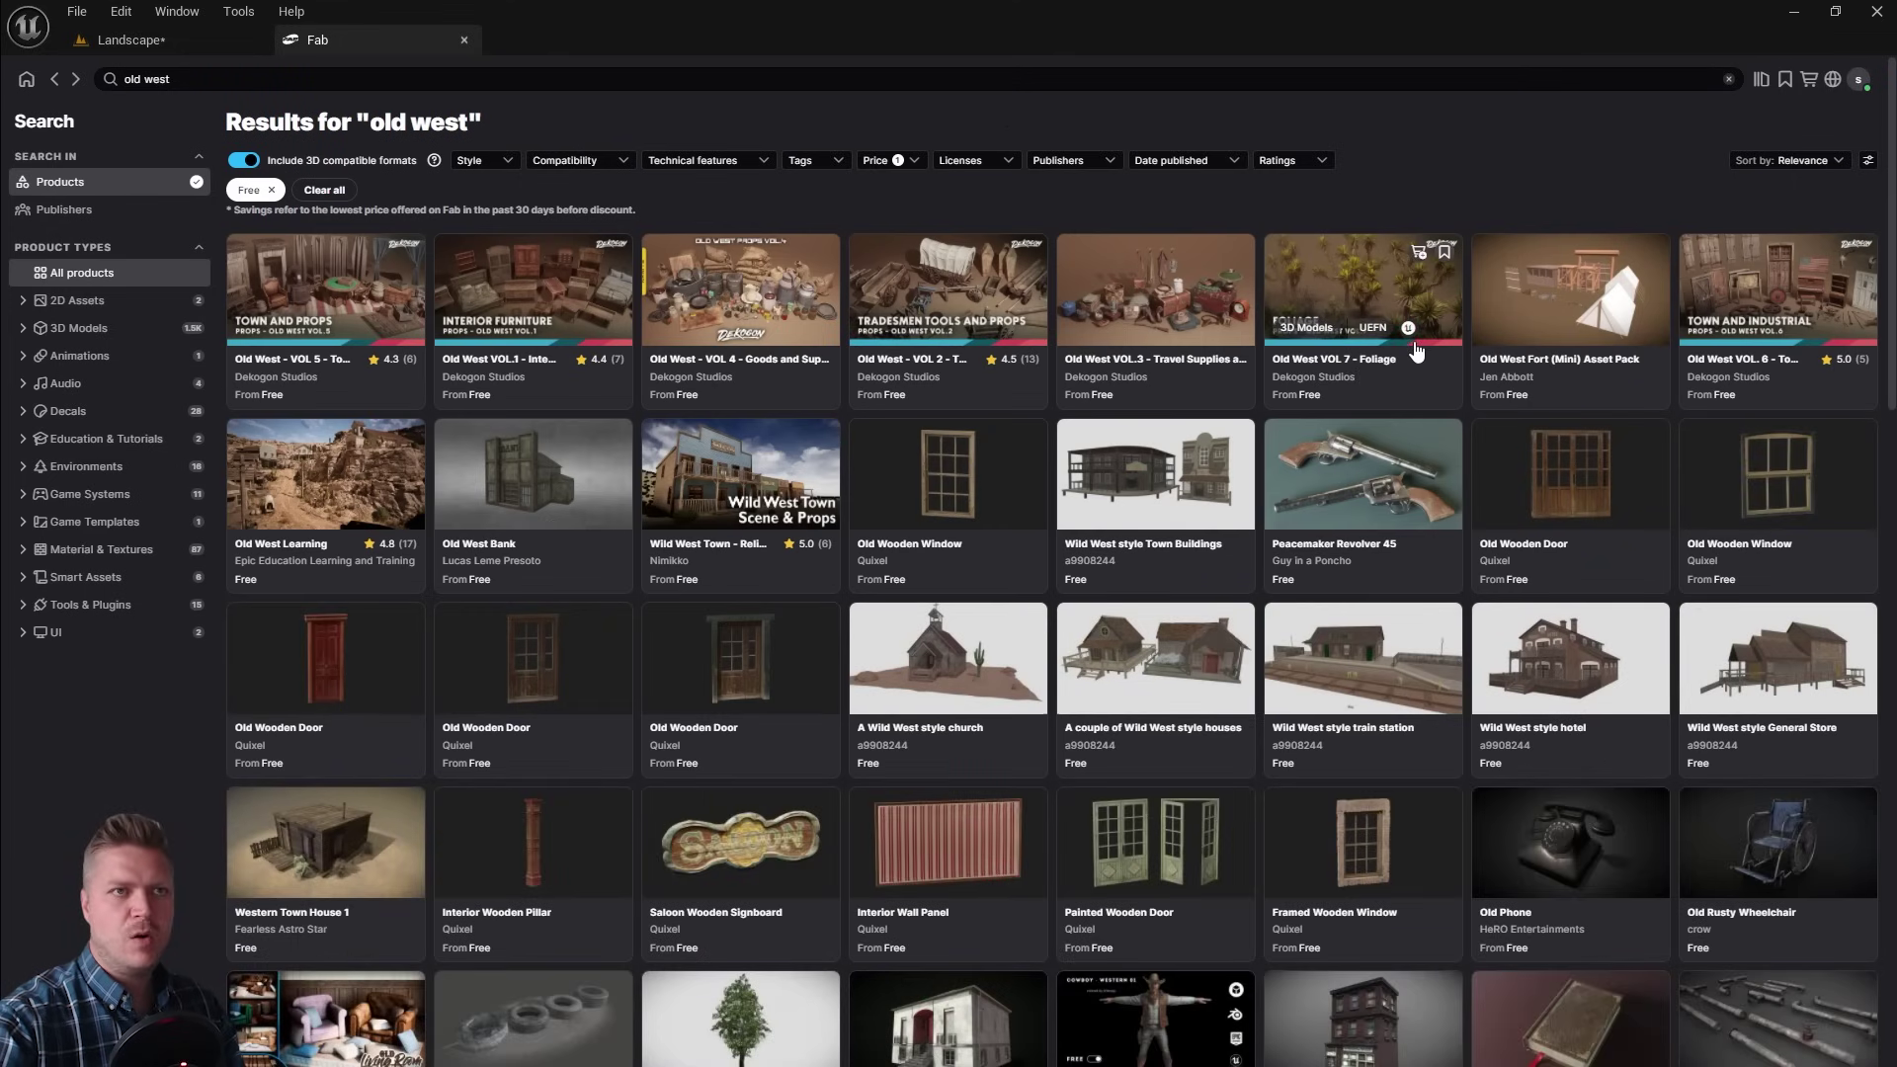
Add Dekogon's Old West VOL 7 - Foliage pack to the project
click(1353, 293)
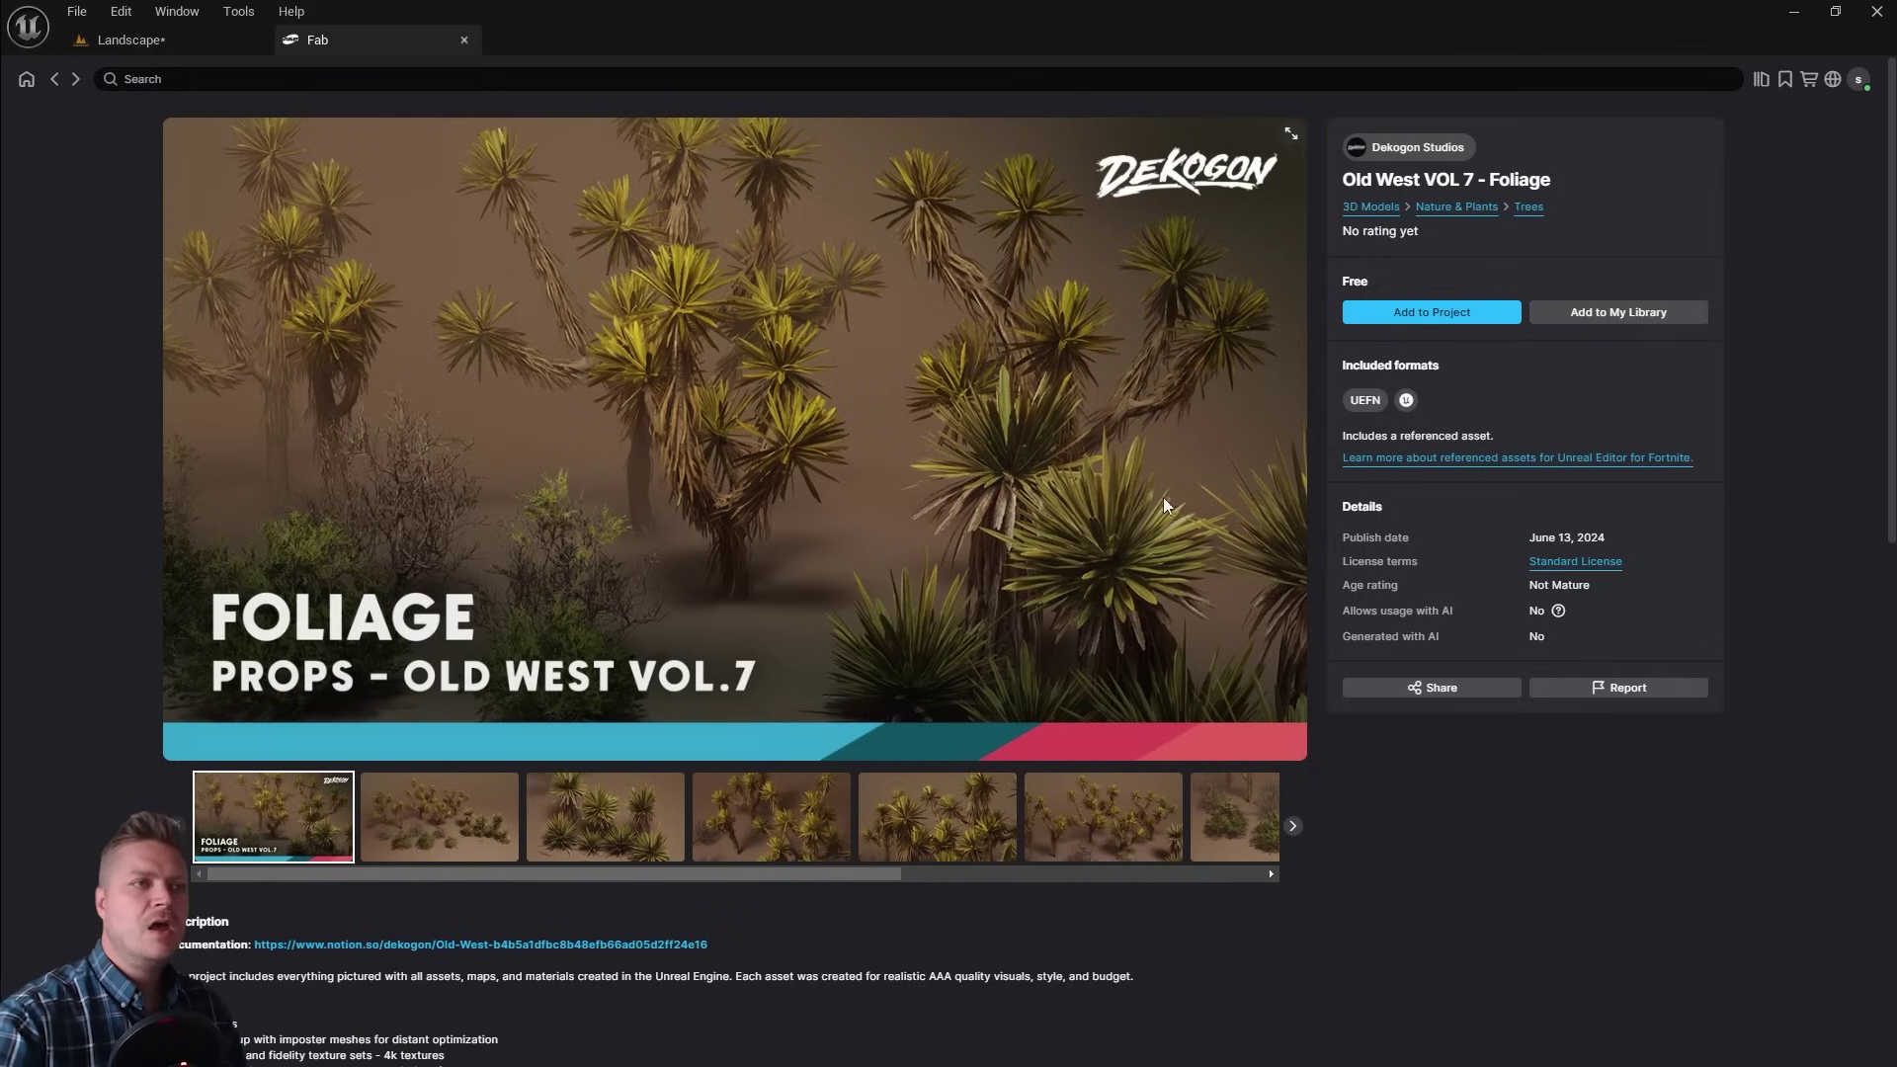
click(1433, 317)
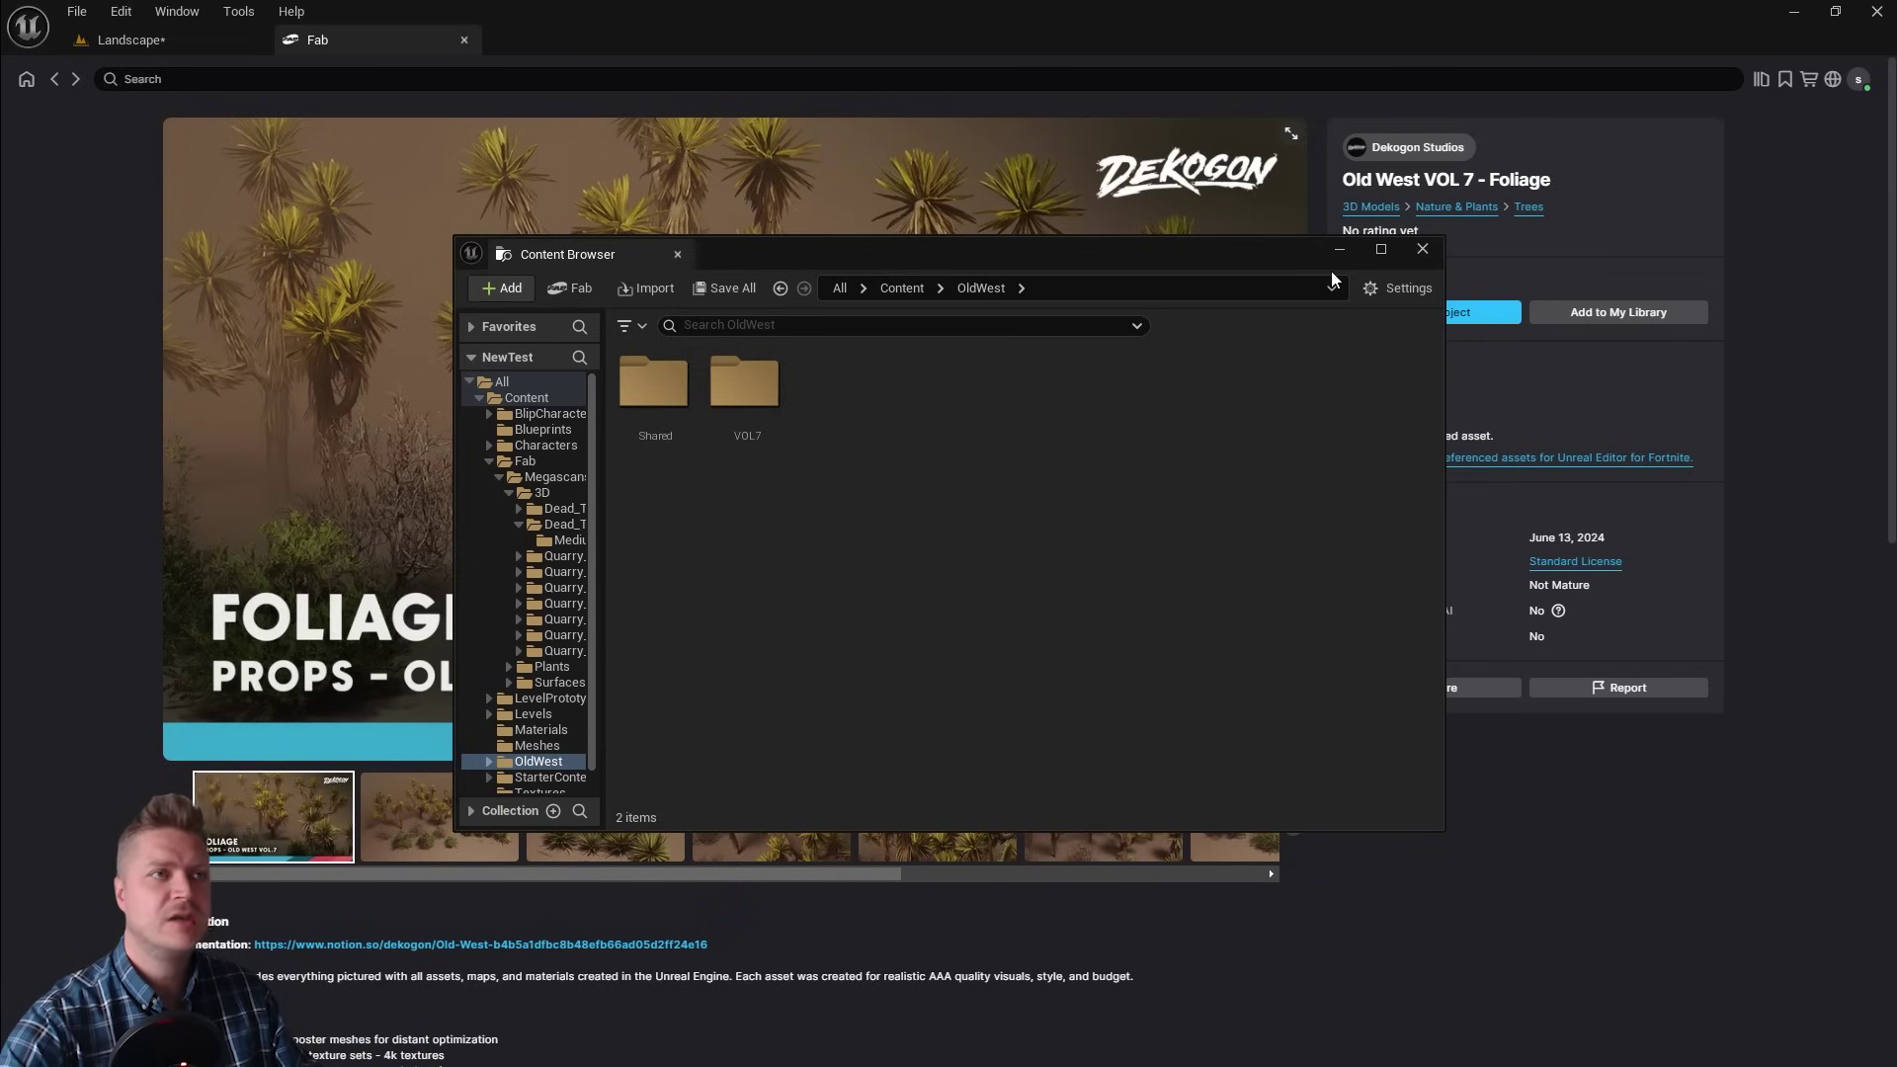
click(1421, 250)
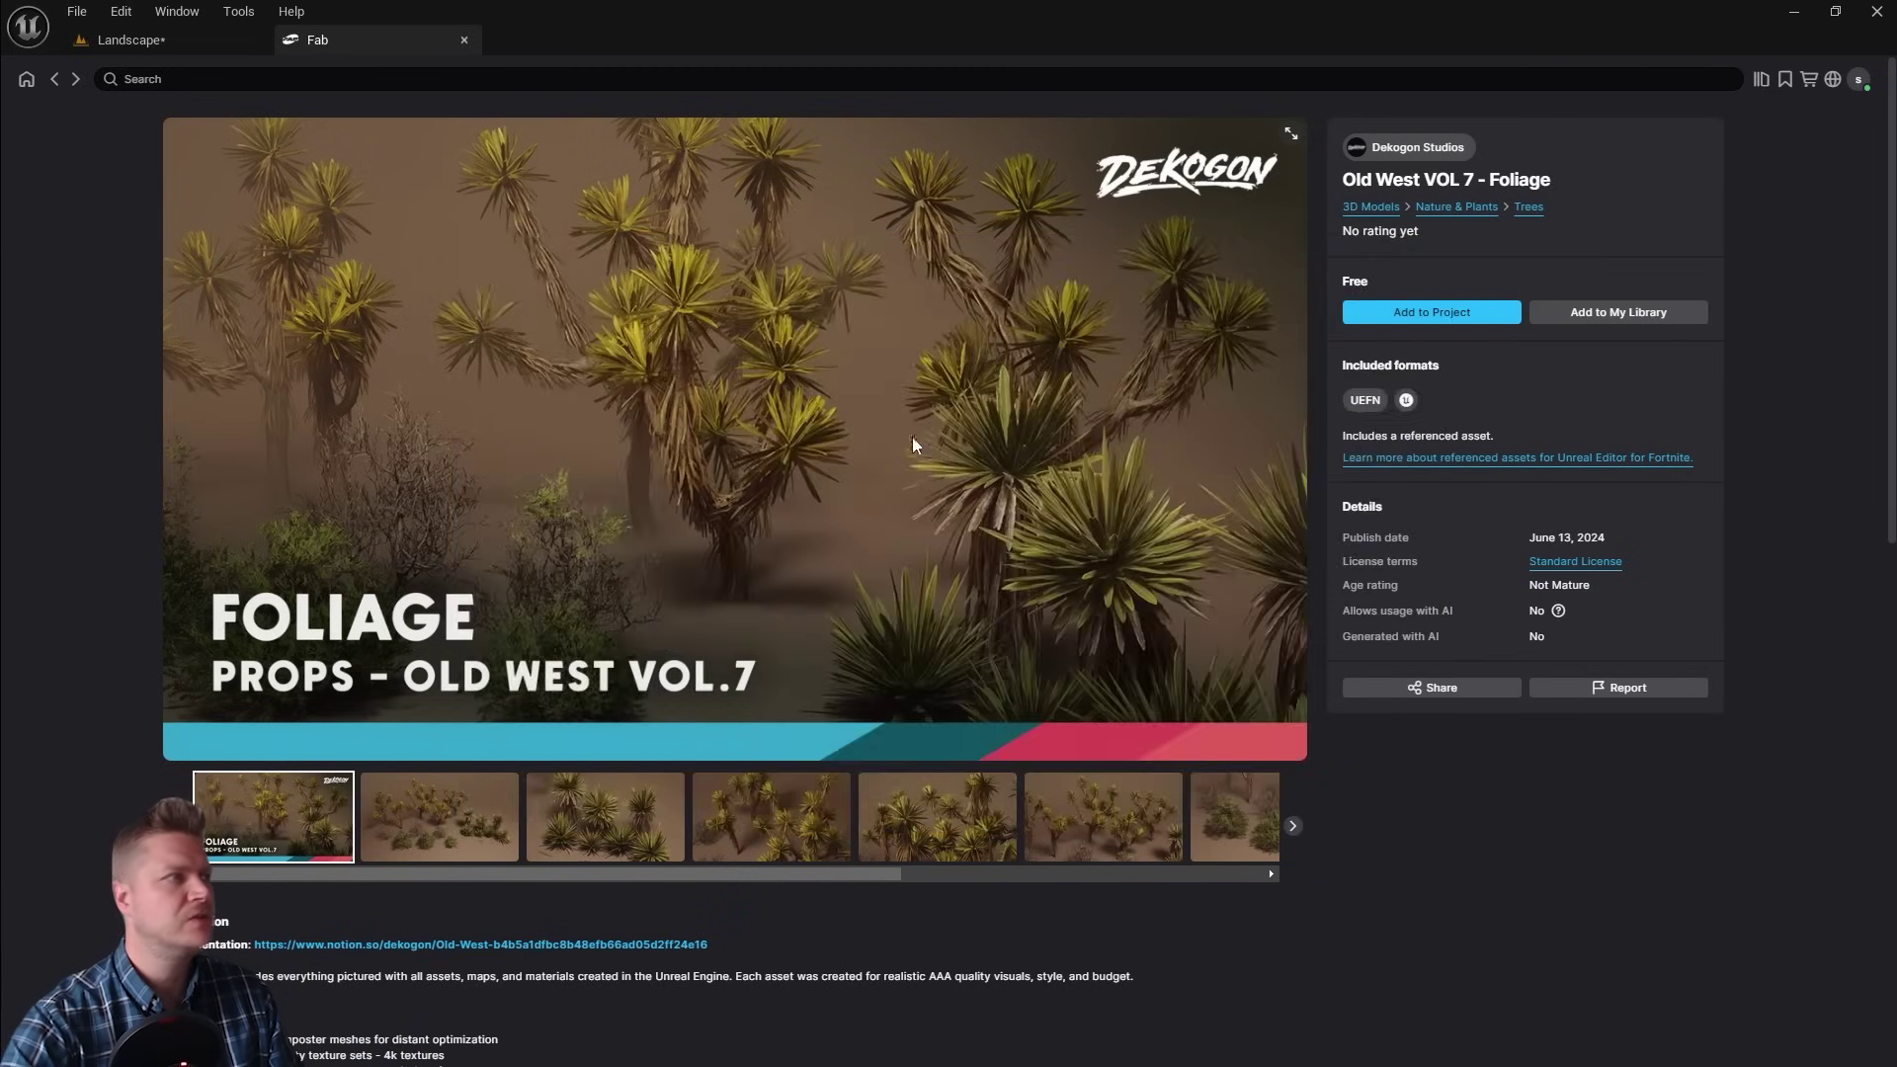
Return to the level with the Content Drawer open and switch to Foliage Mode
click(464, 39)
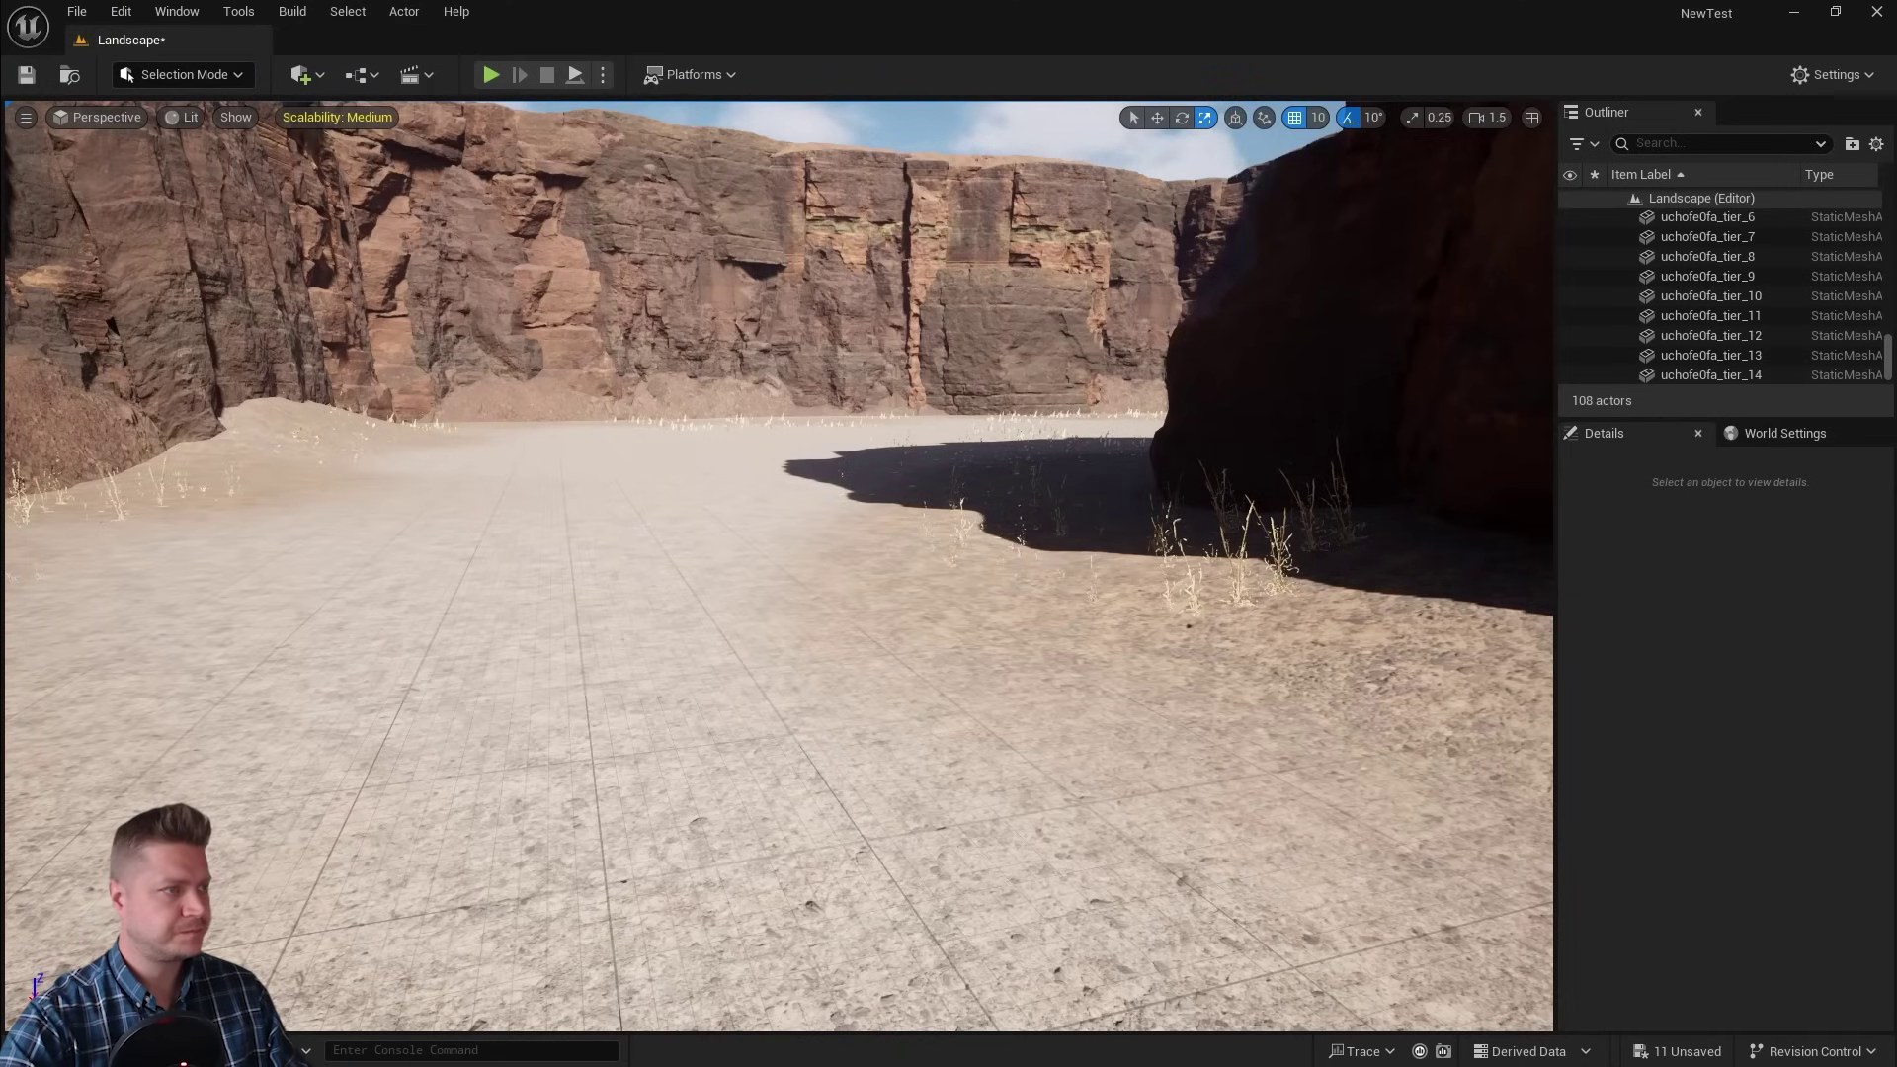
key(ctrl+space)
key(ctrl+space)
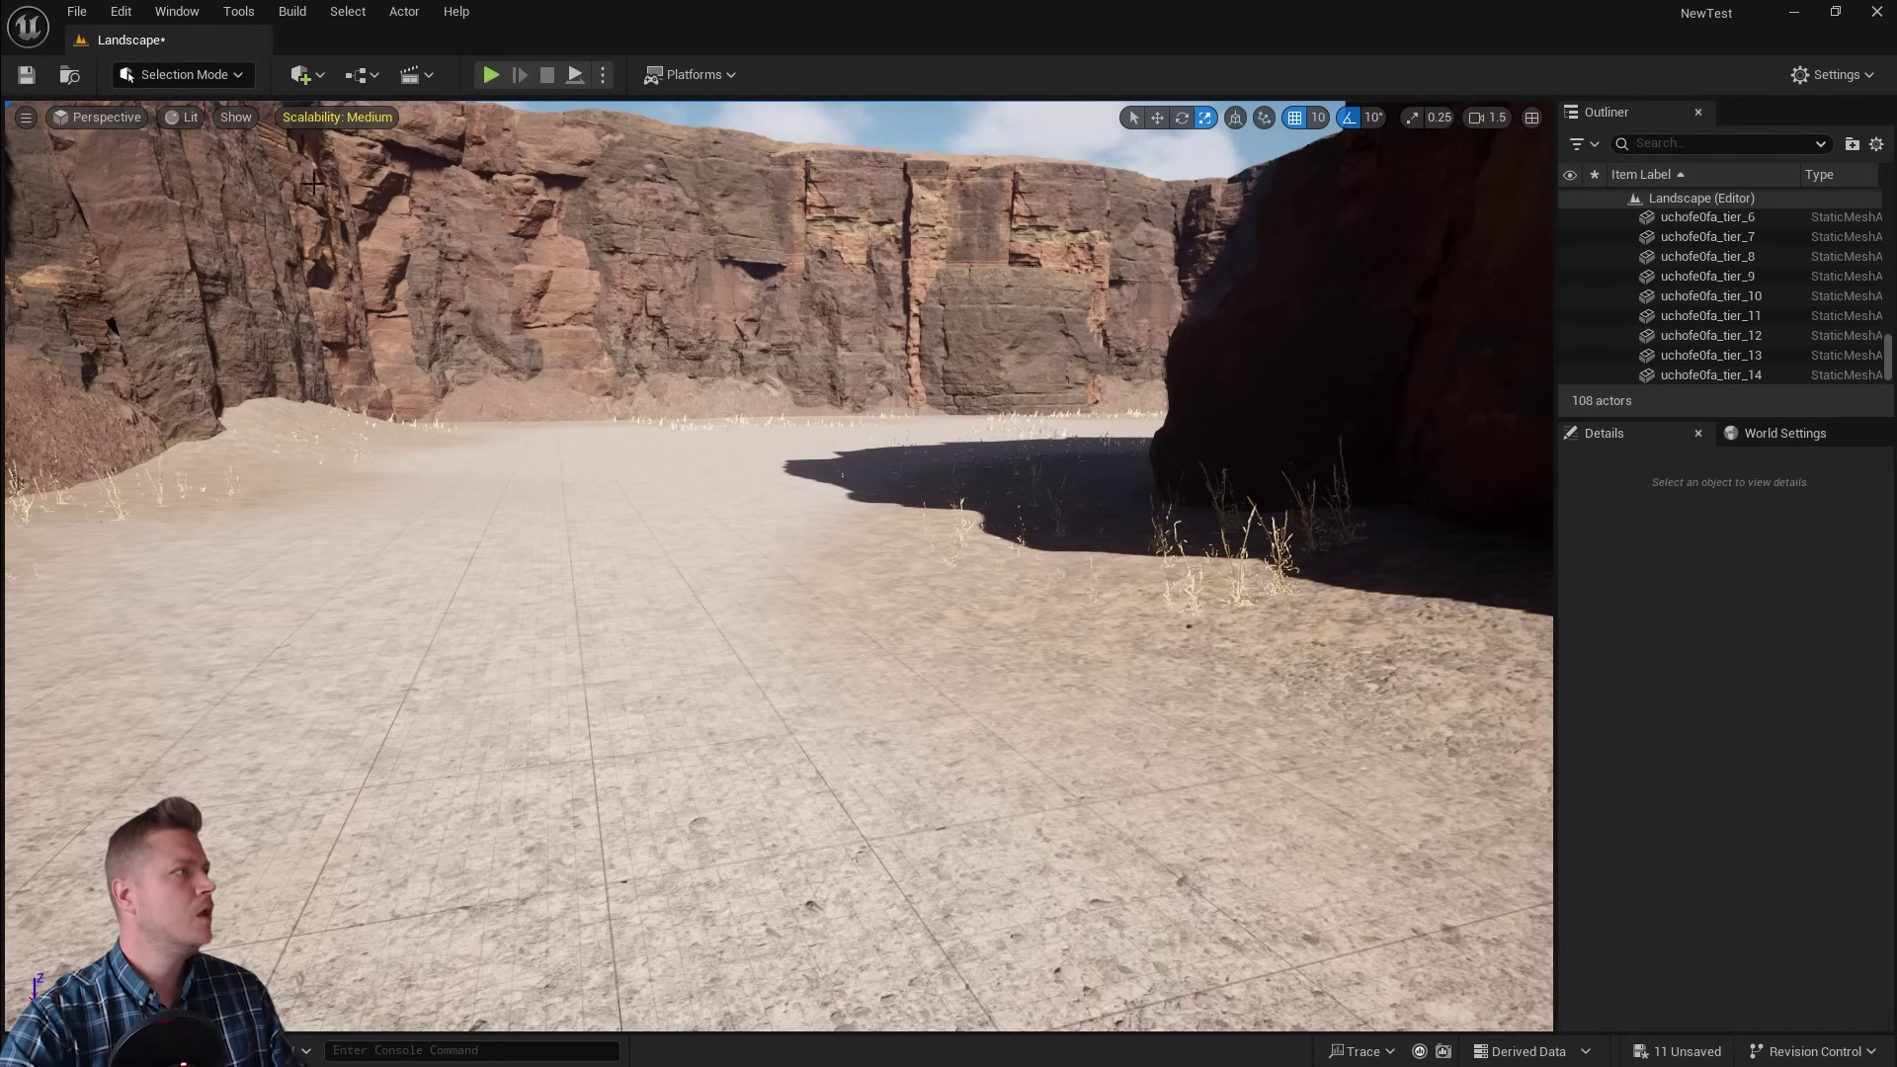
click(181, 77)
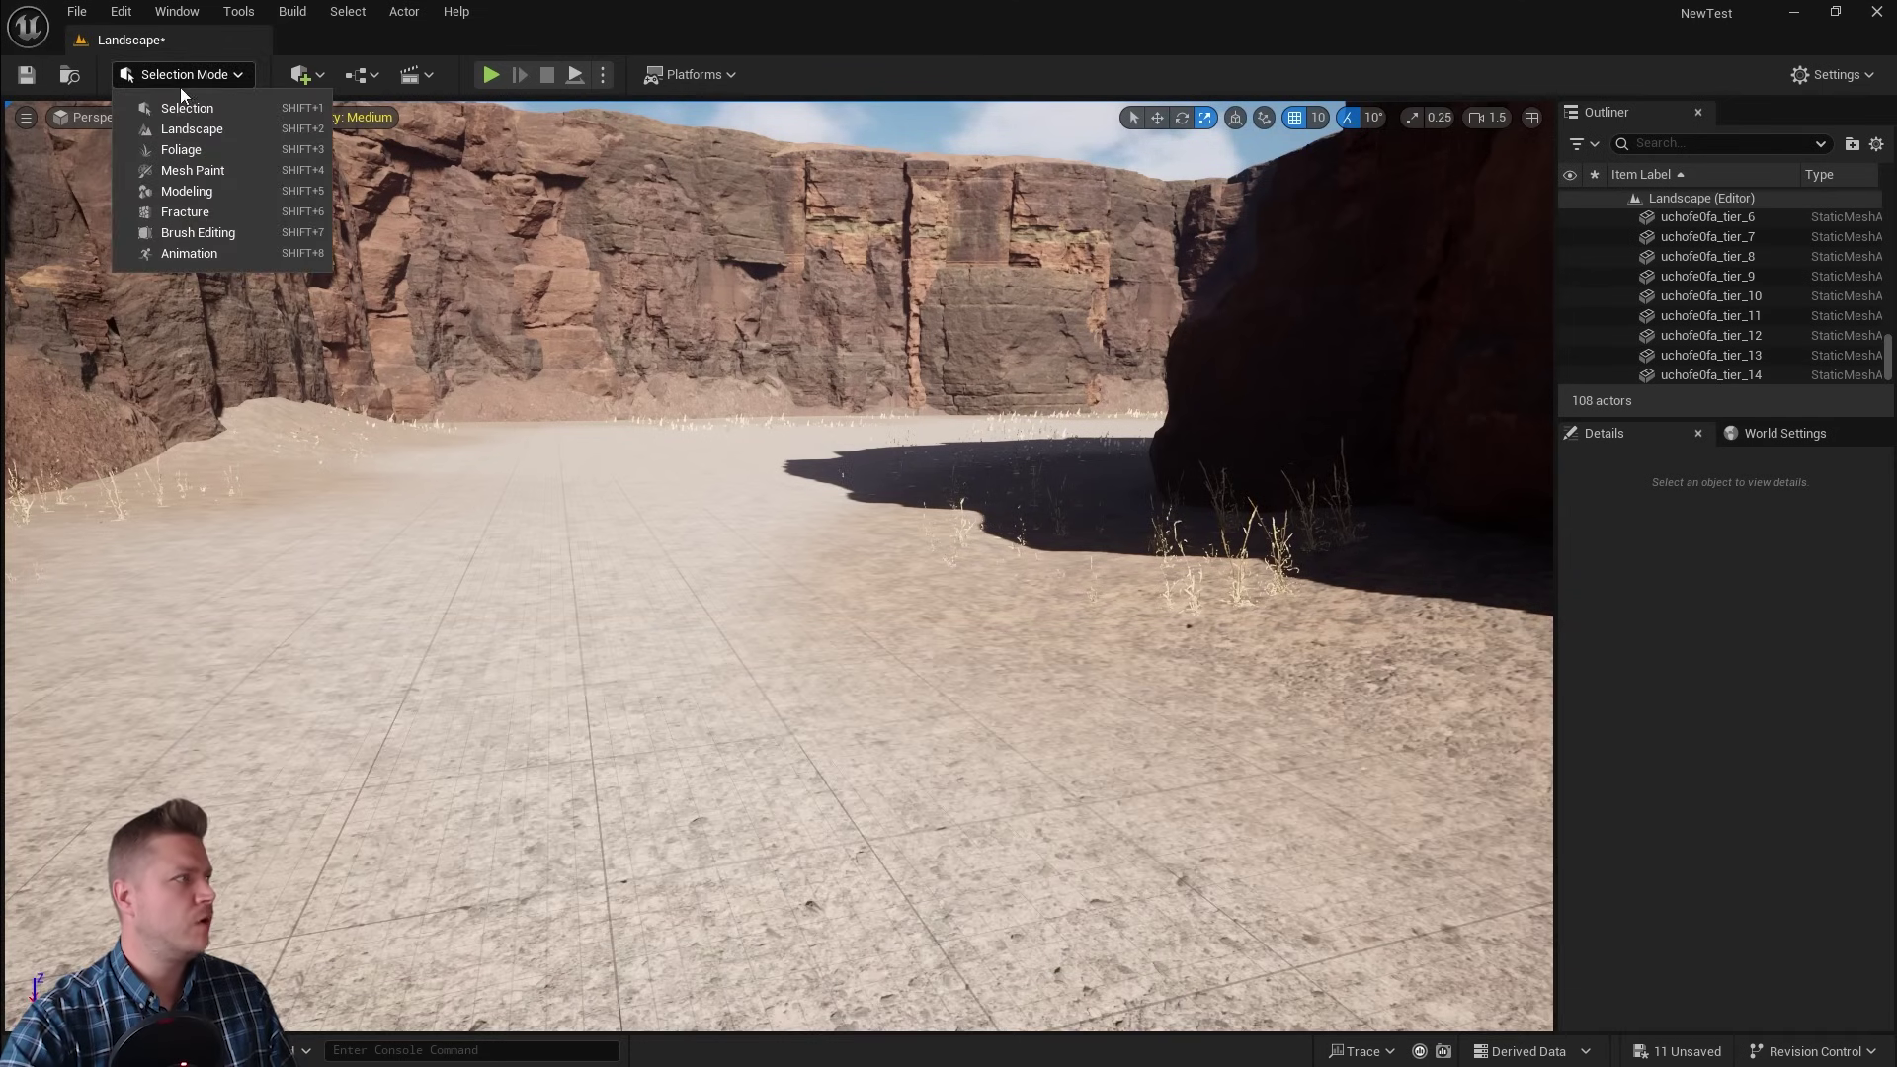
click(194, 151)
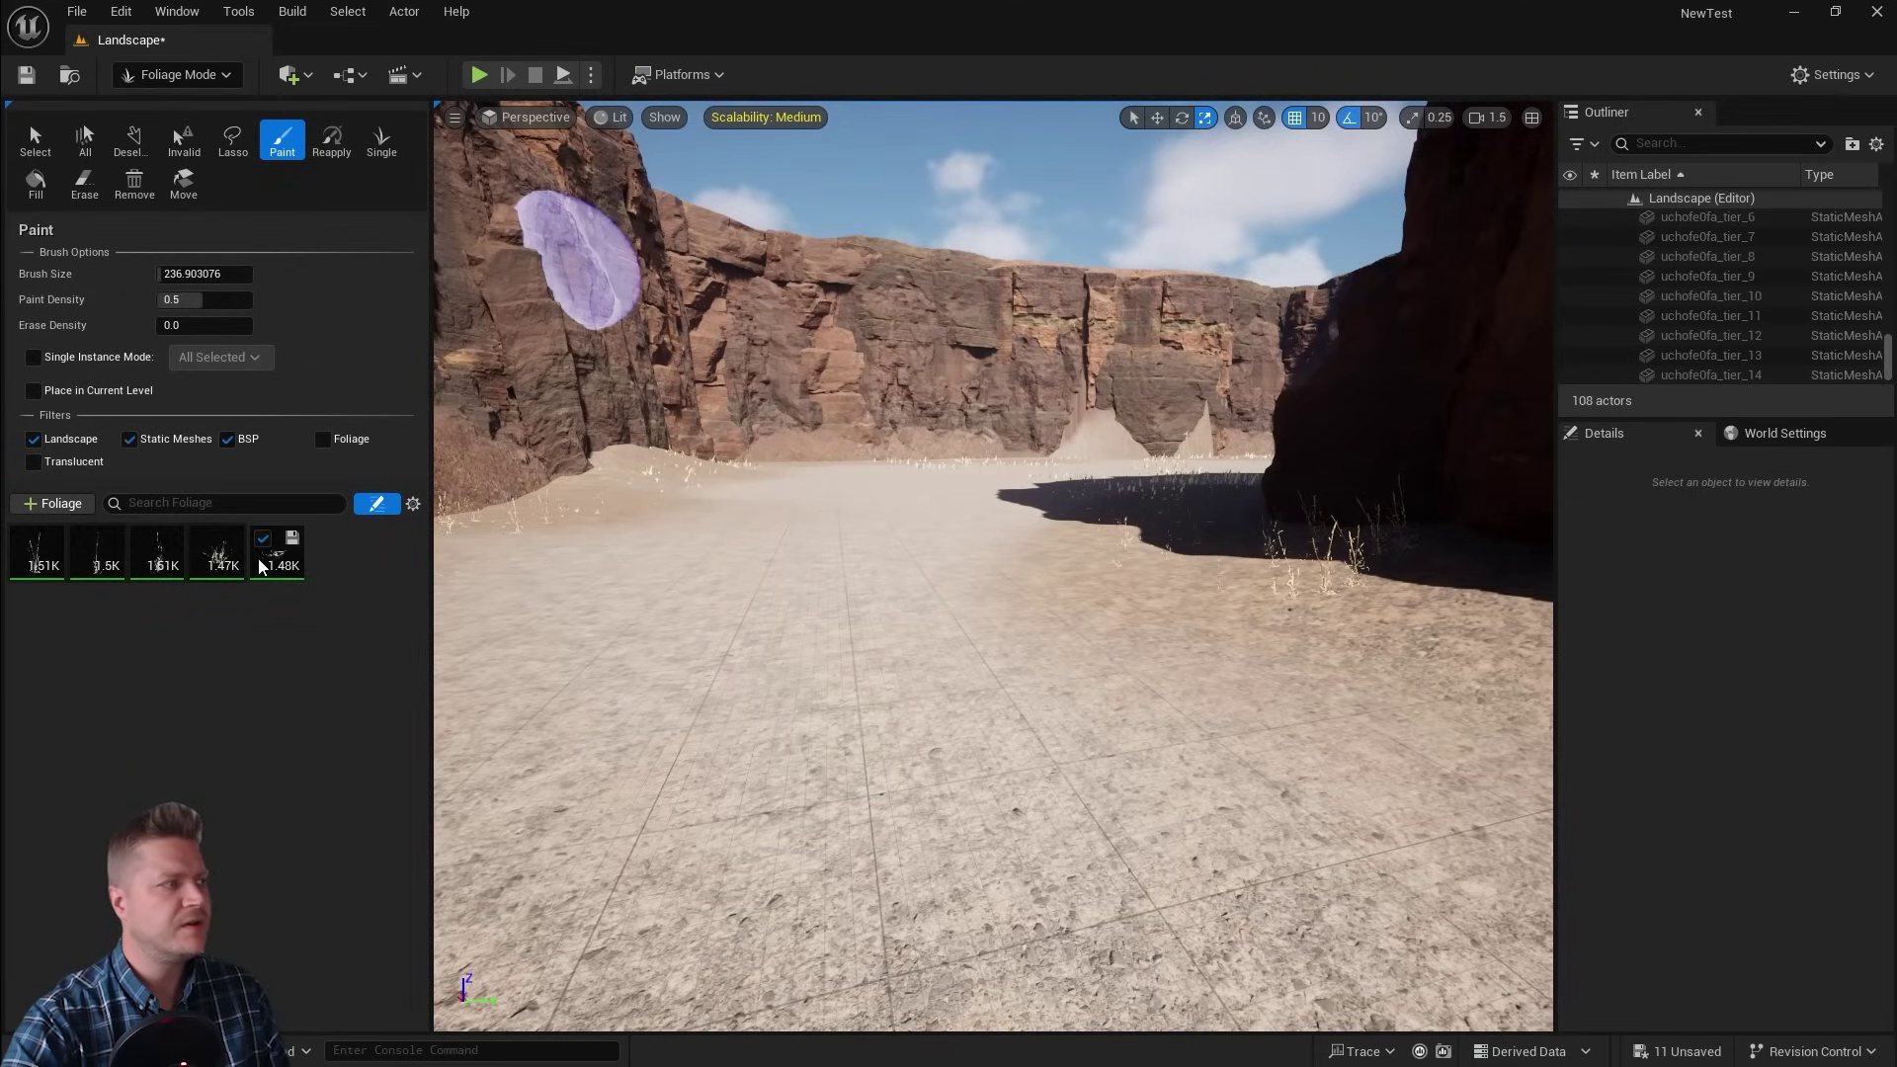
Exclude the SM_tbbqejqr_VarE grass from painting
mouse_move(235, 567)
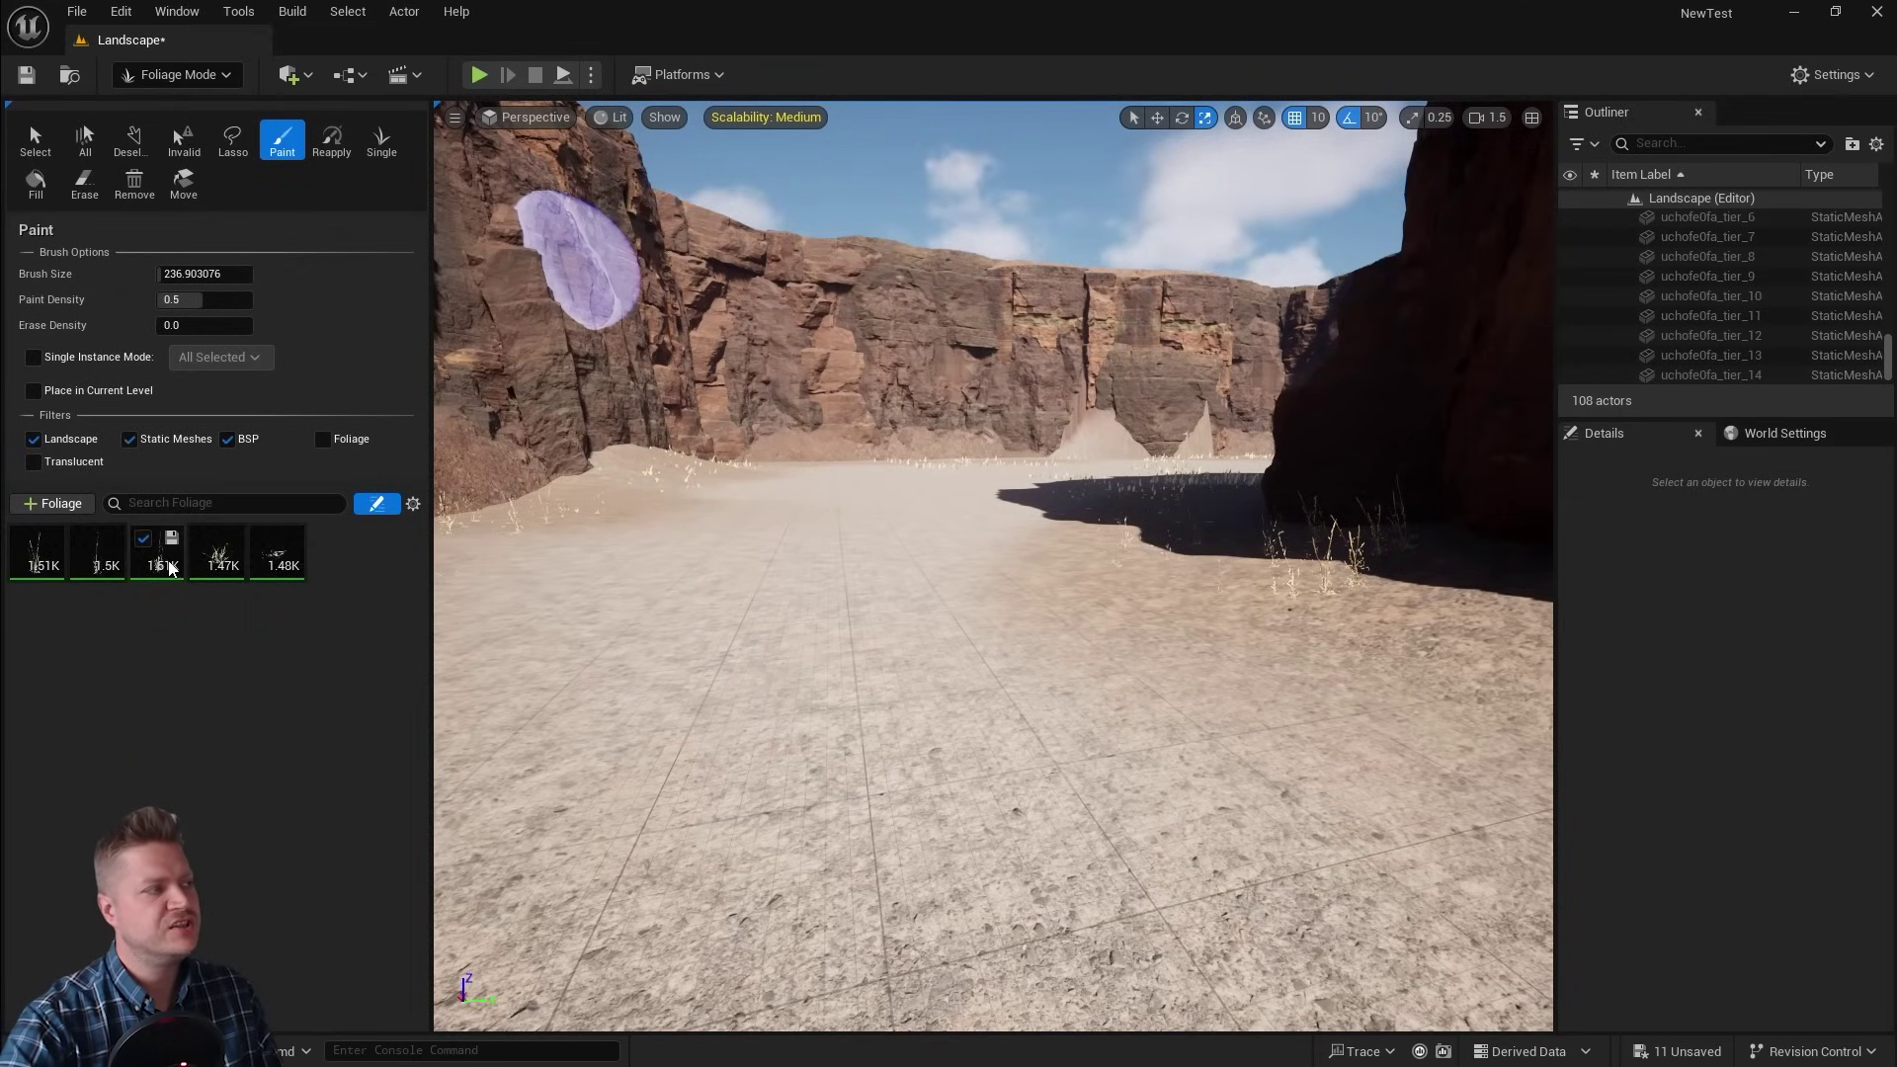
mouse_move(46, 570)
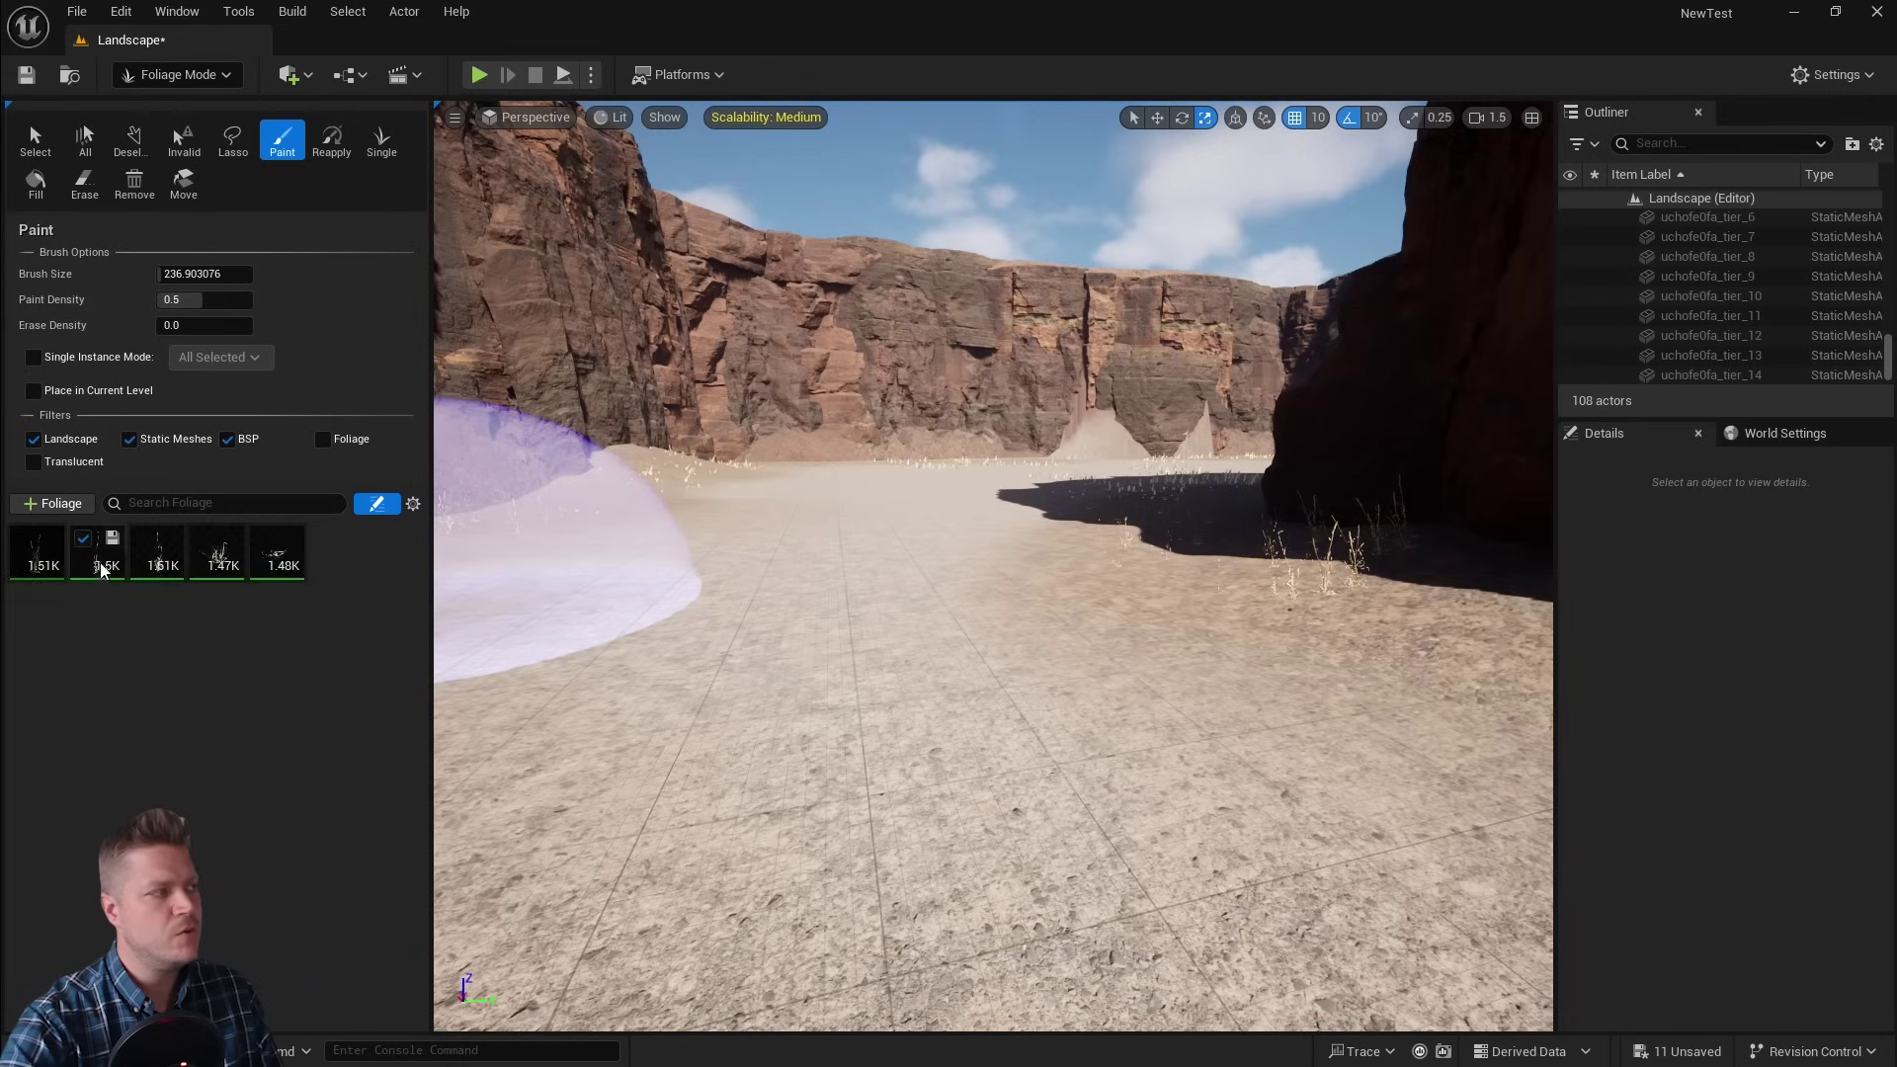
mouse_move(161, 558)
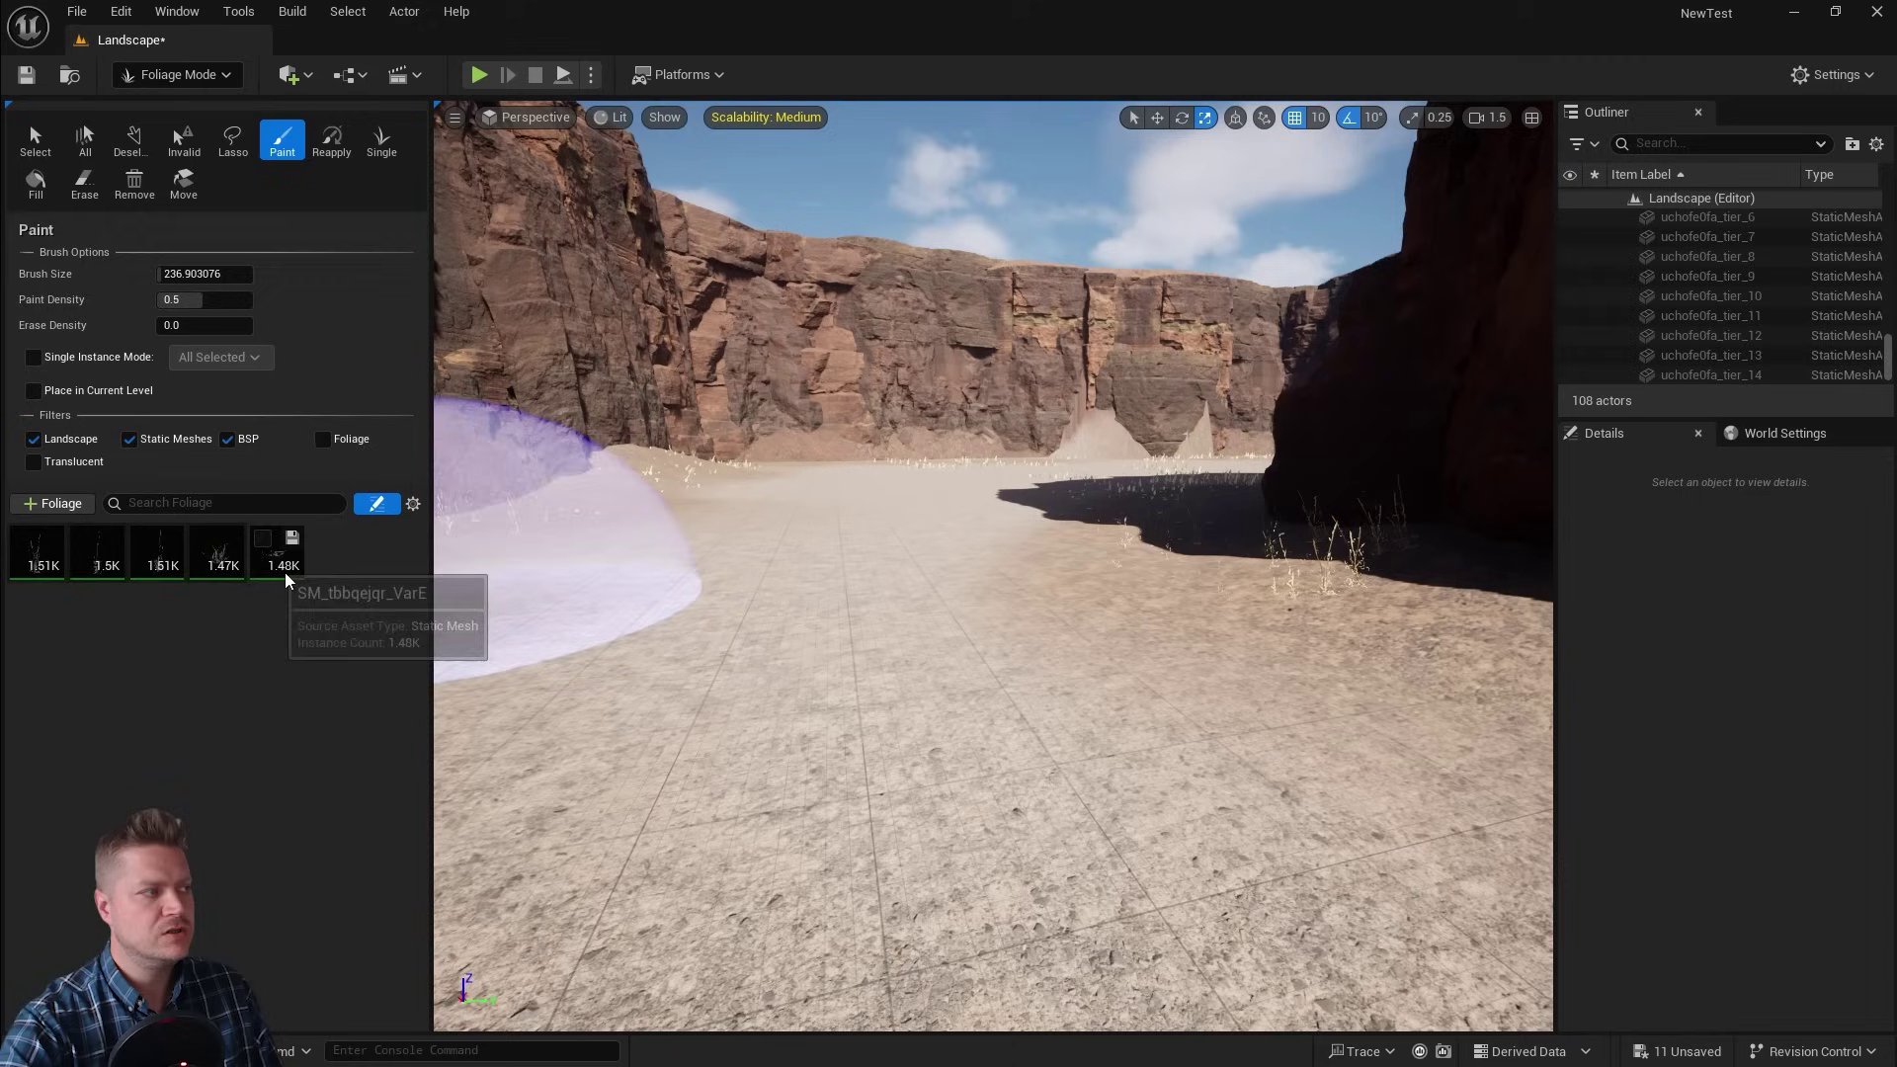
click(262, 539)
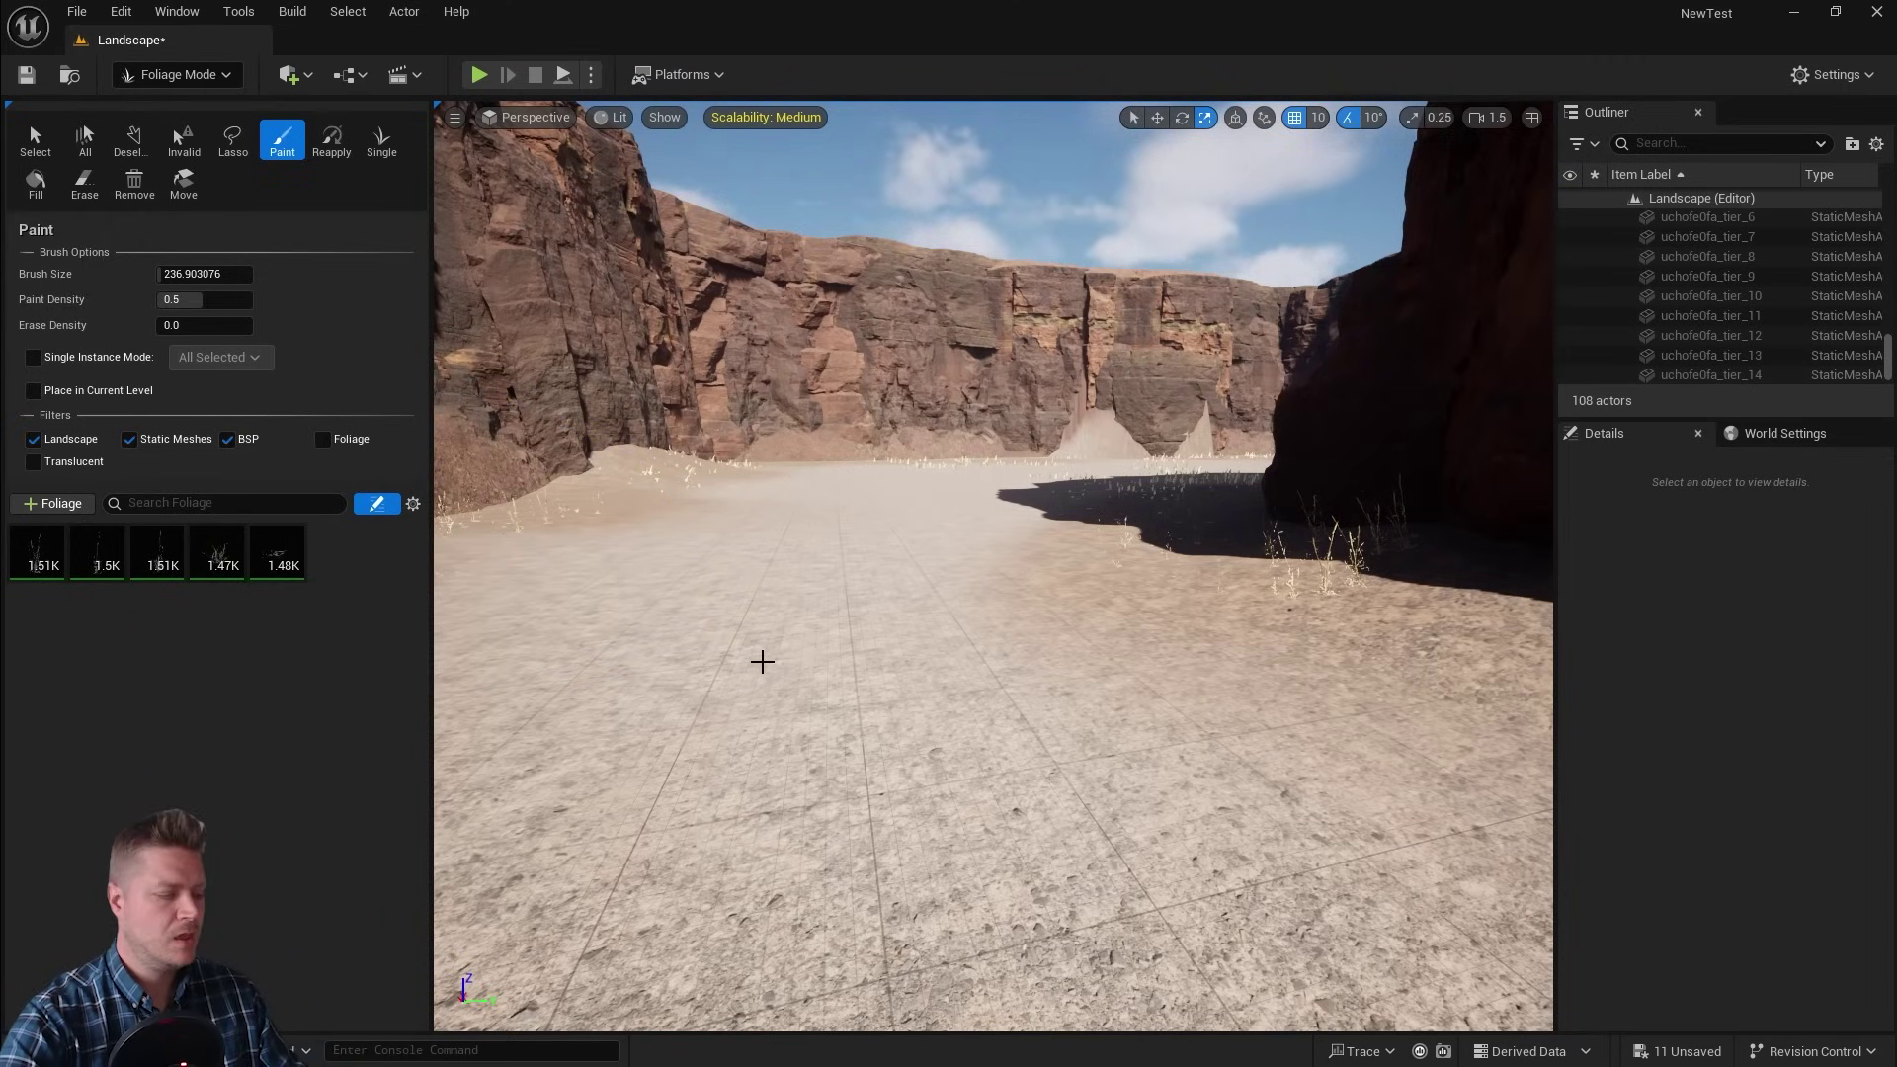
Add qlEtl_tier_2 from Fab > Megascans > 3D > Dead_Tree_qlEtl > Medium as a foliage type
key(ctrl+space)
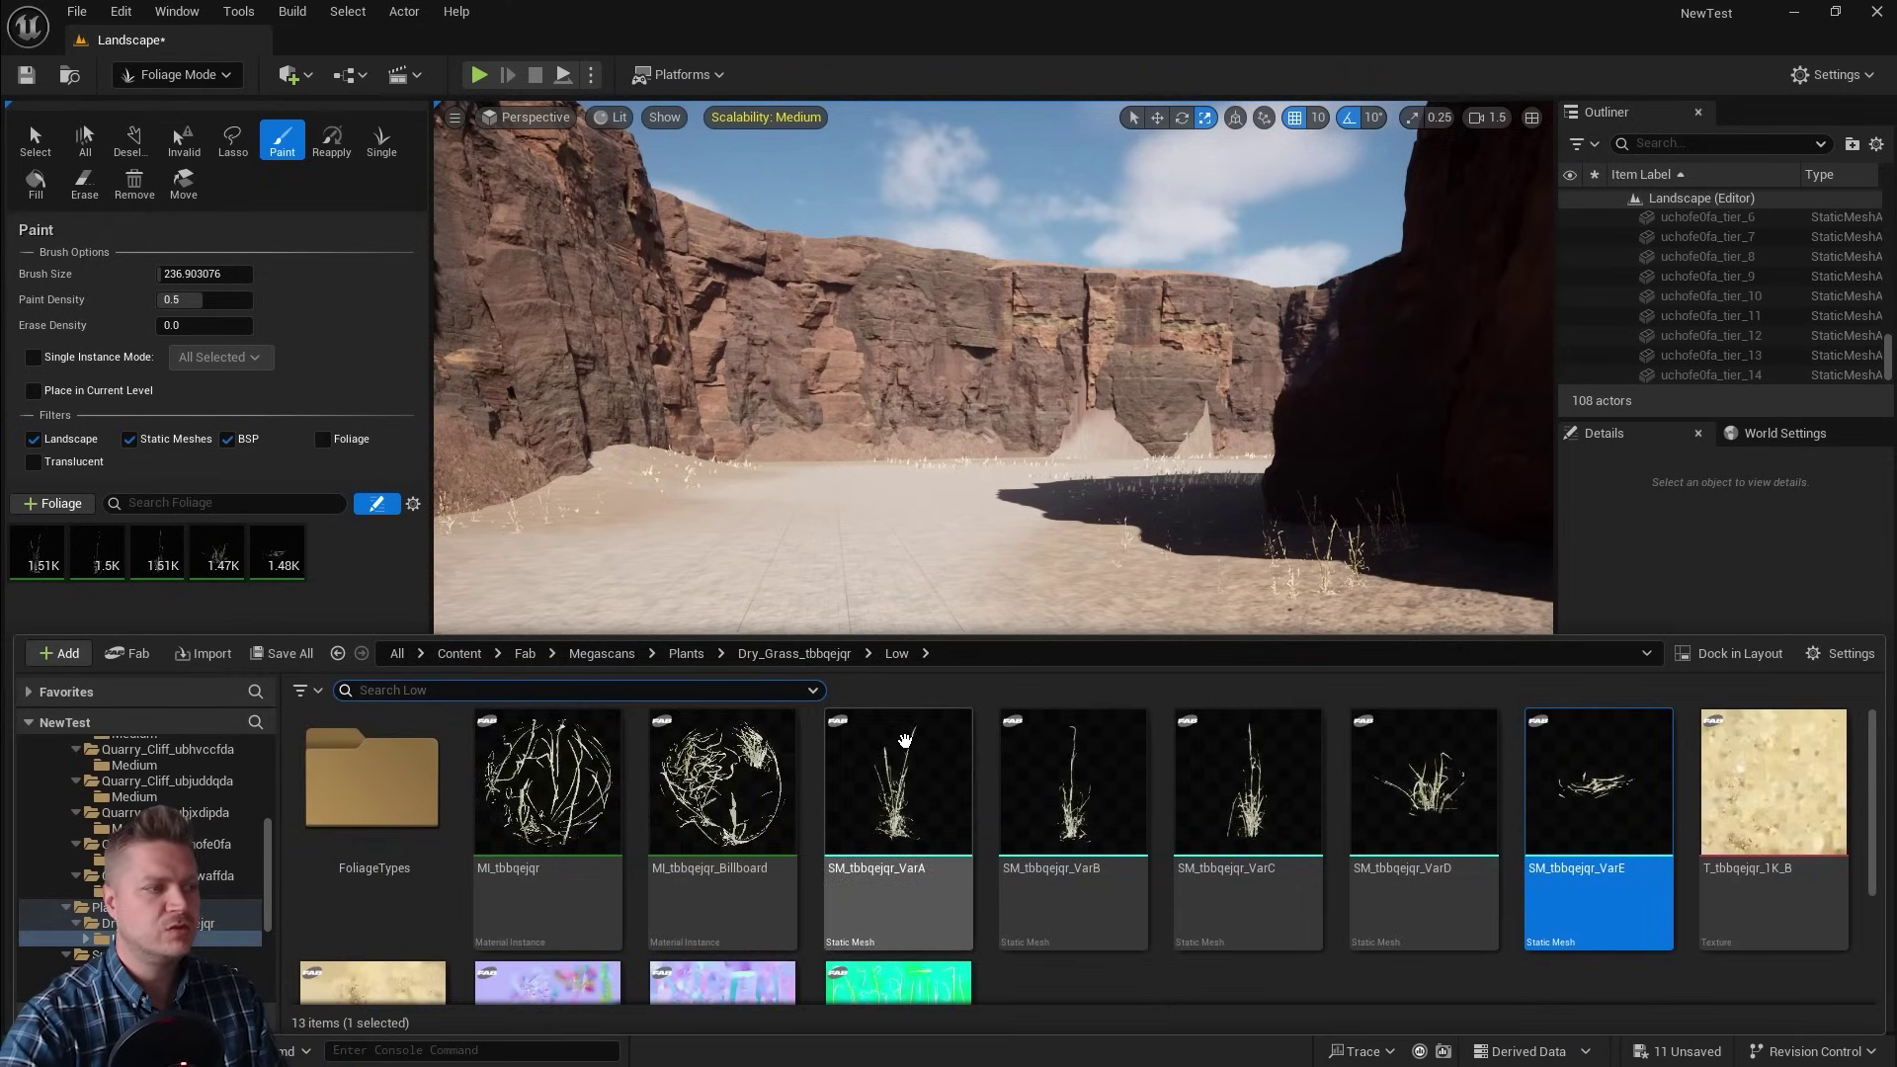
click(590, 654)
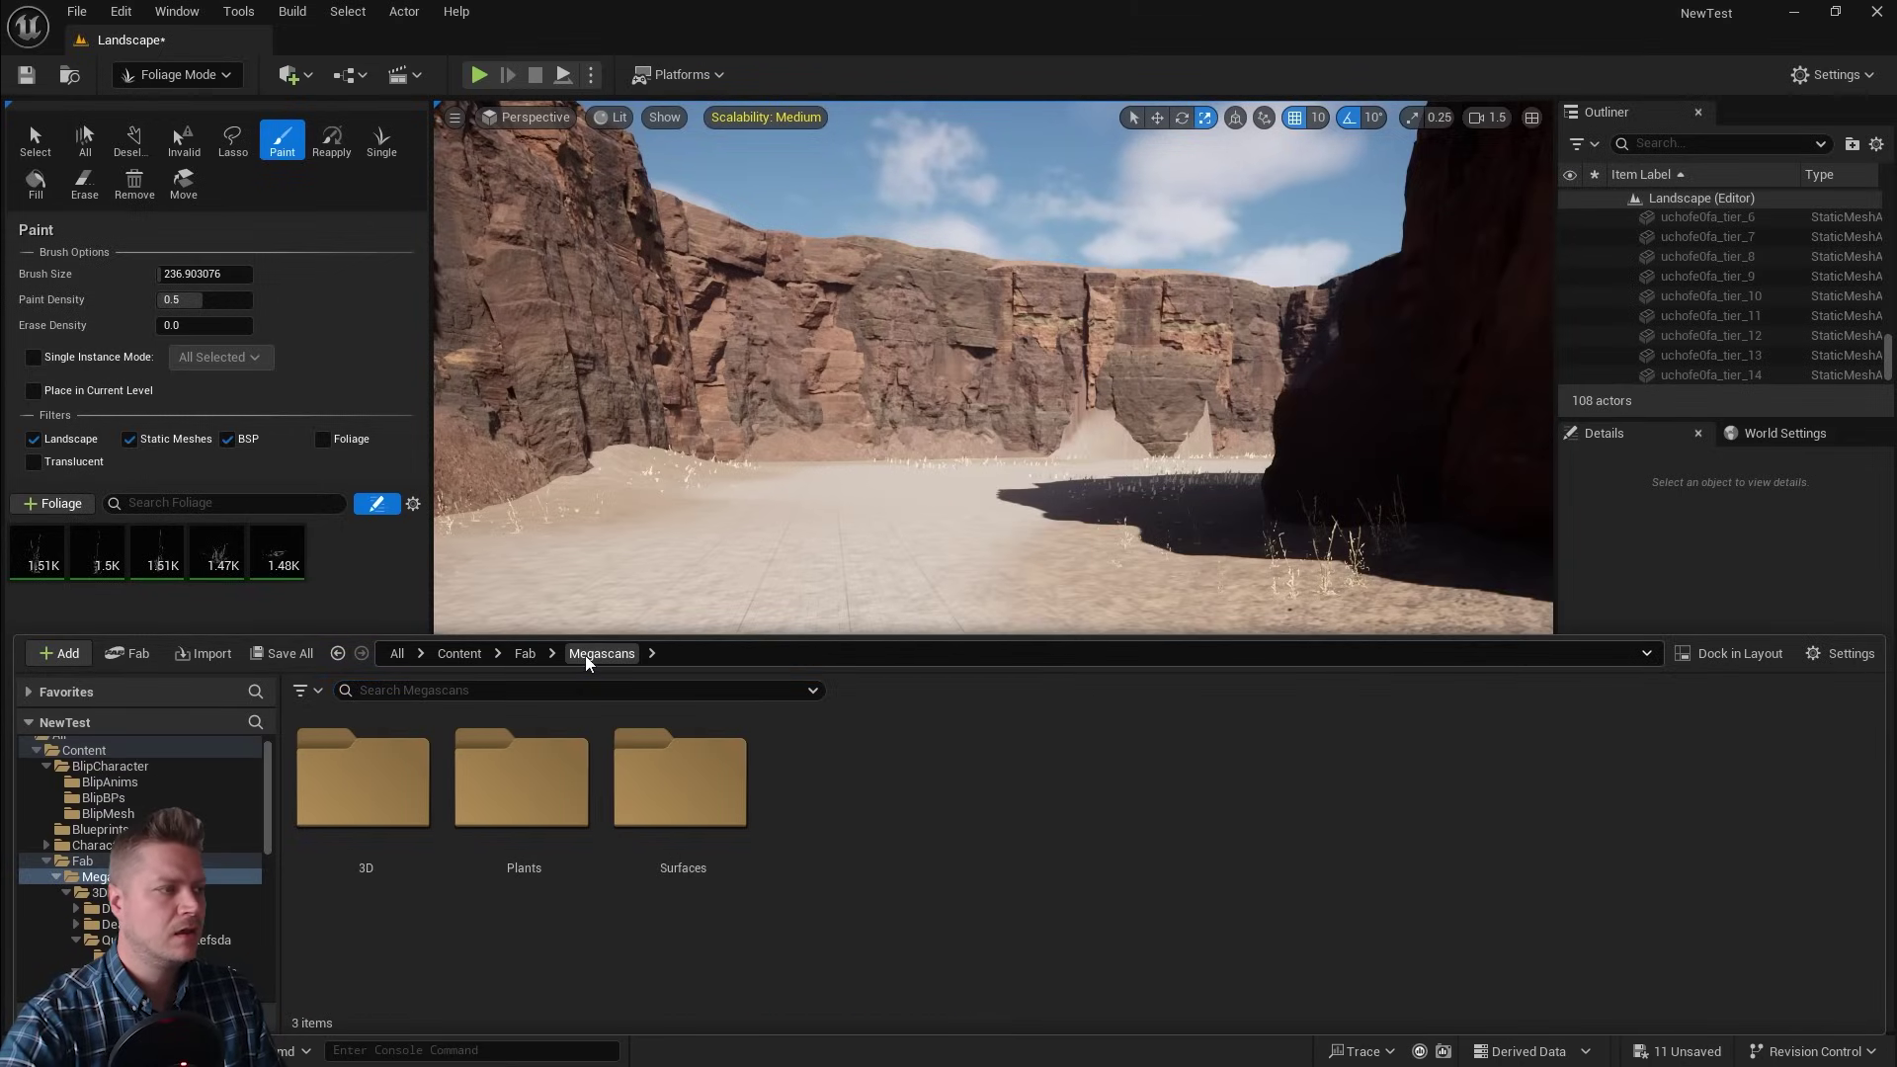
double_click(503, 801)
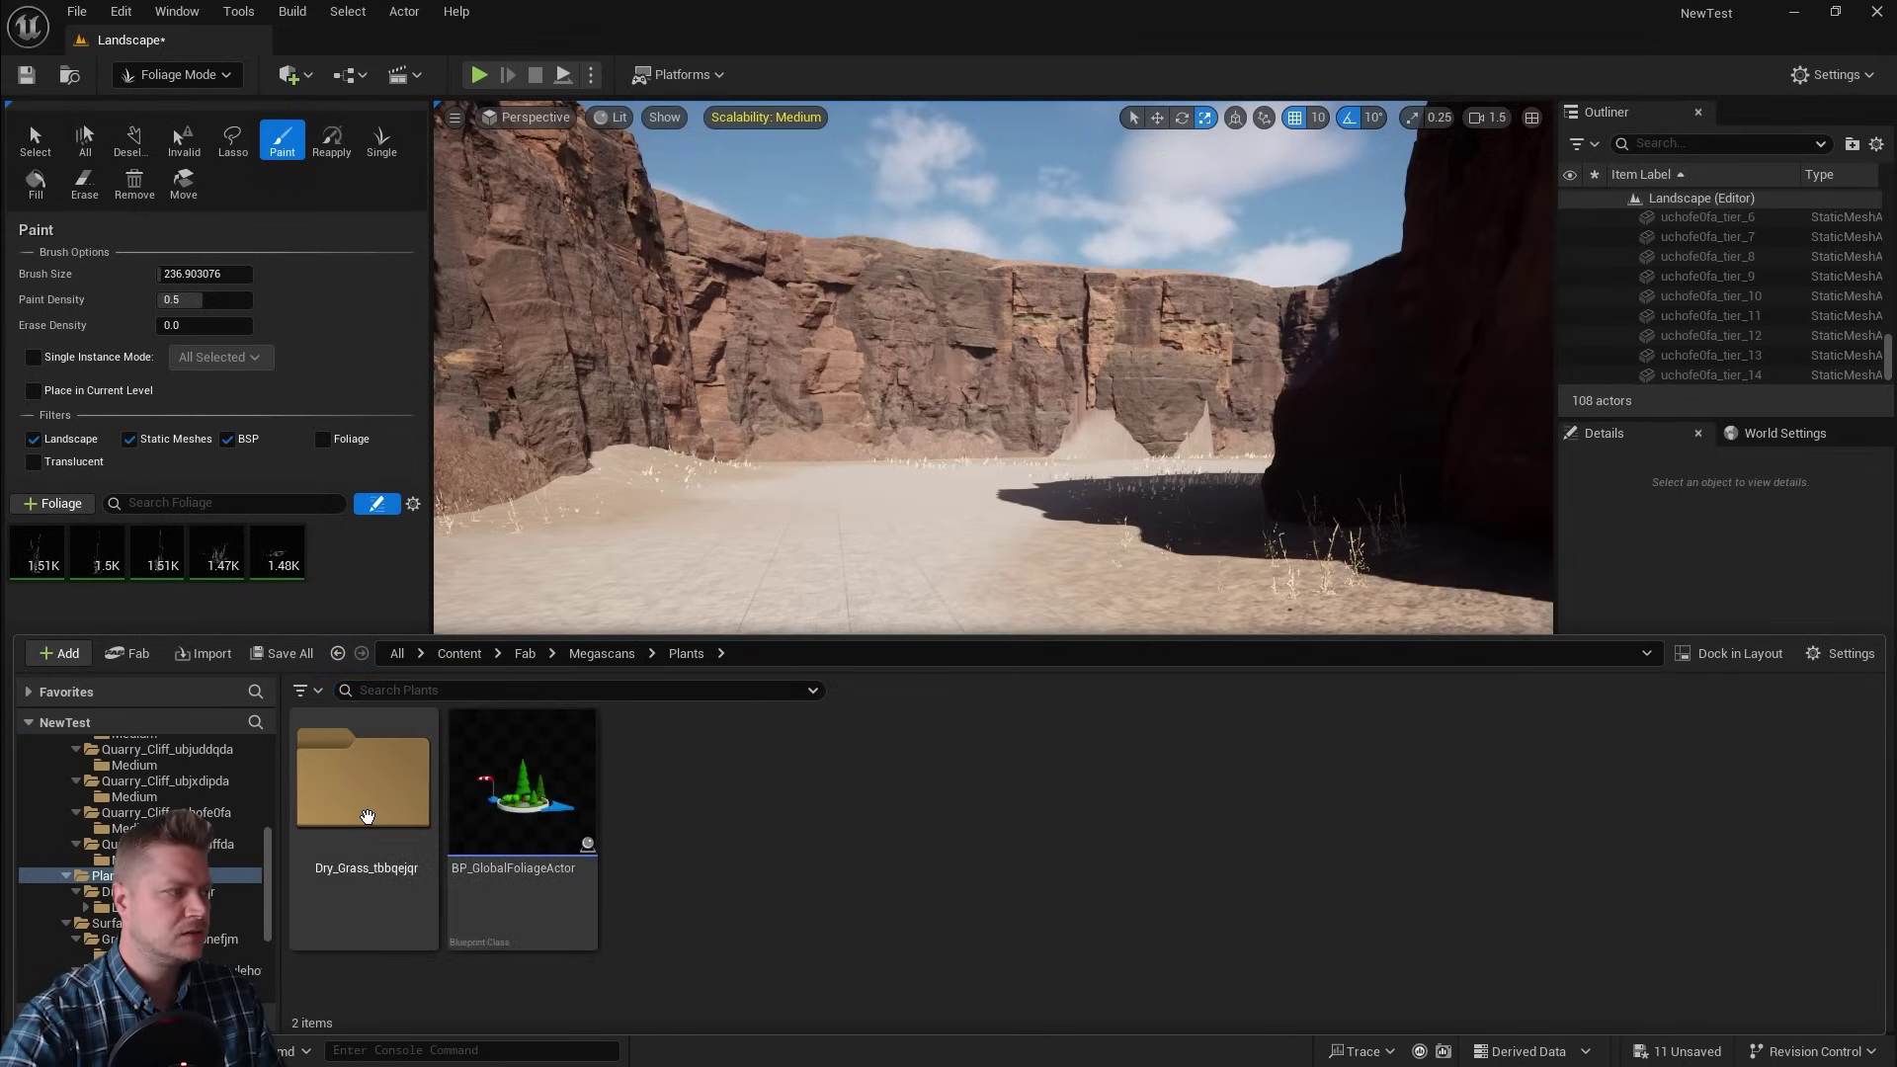
click(525, 654)
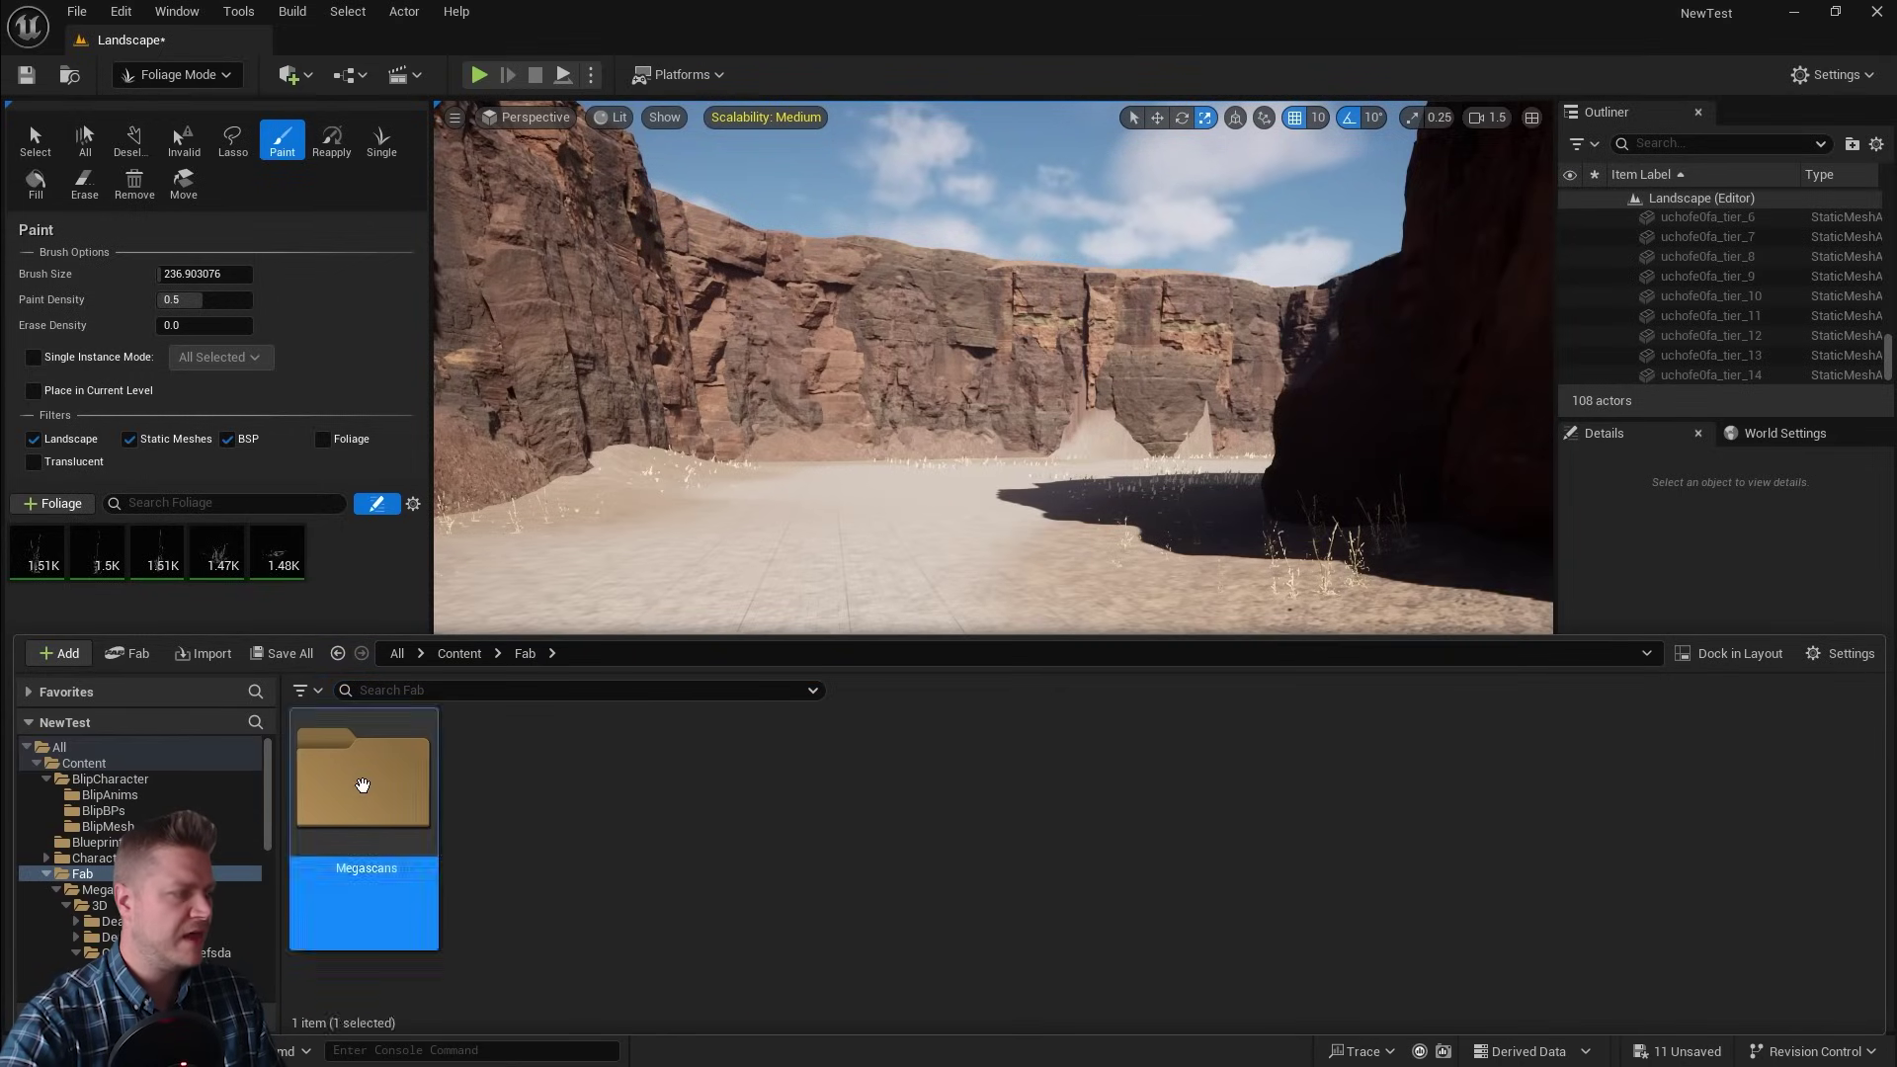
double_click(356, 795)
click(354, 798)
double_click(354, 798)
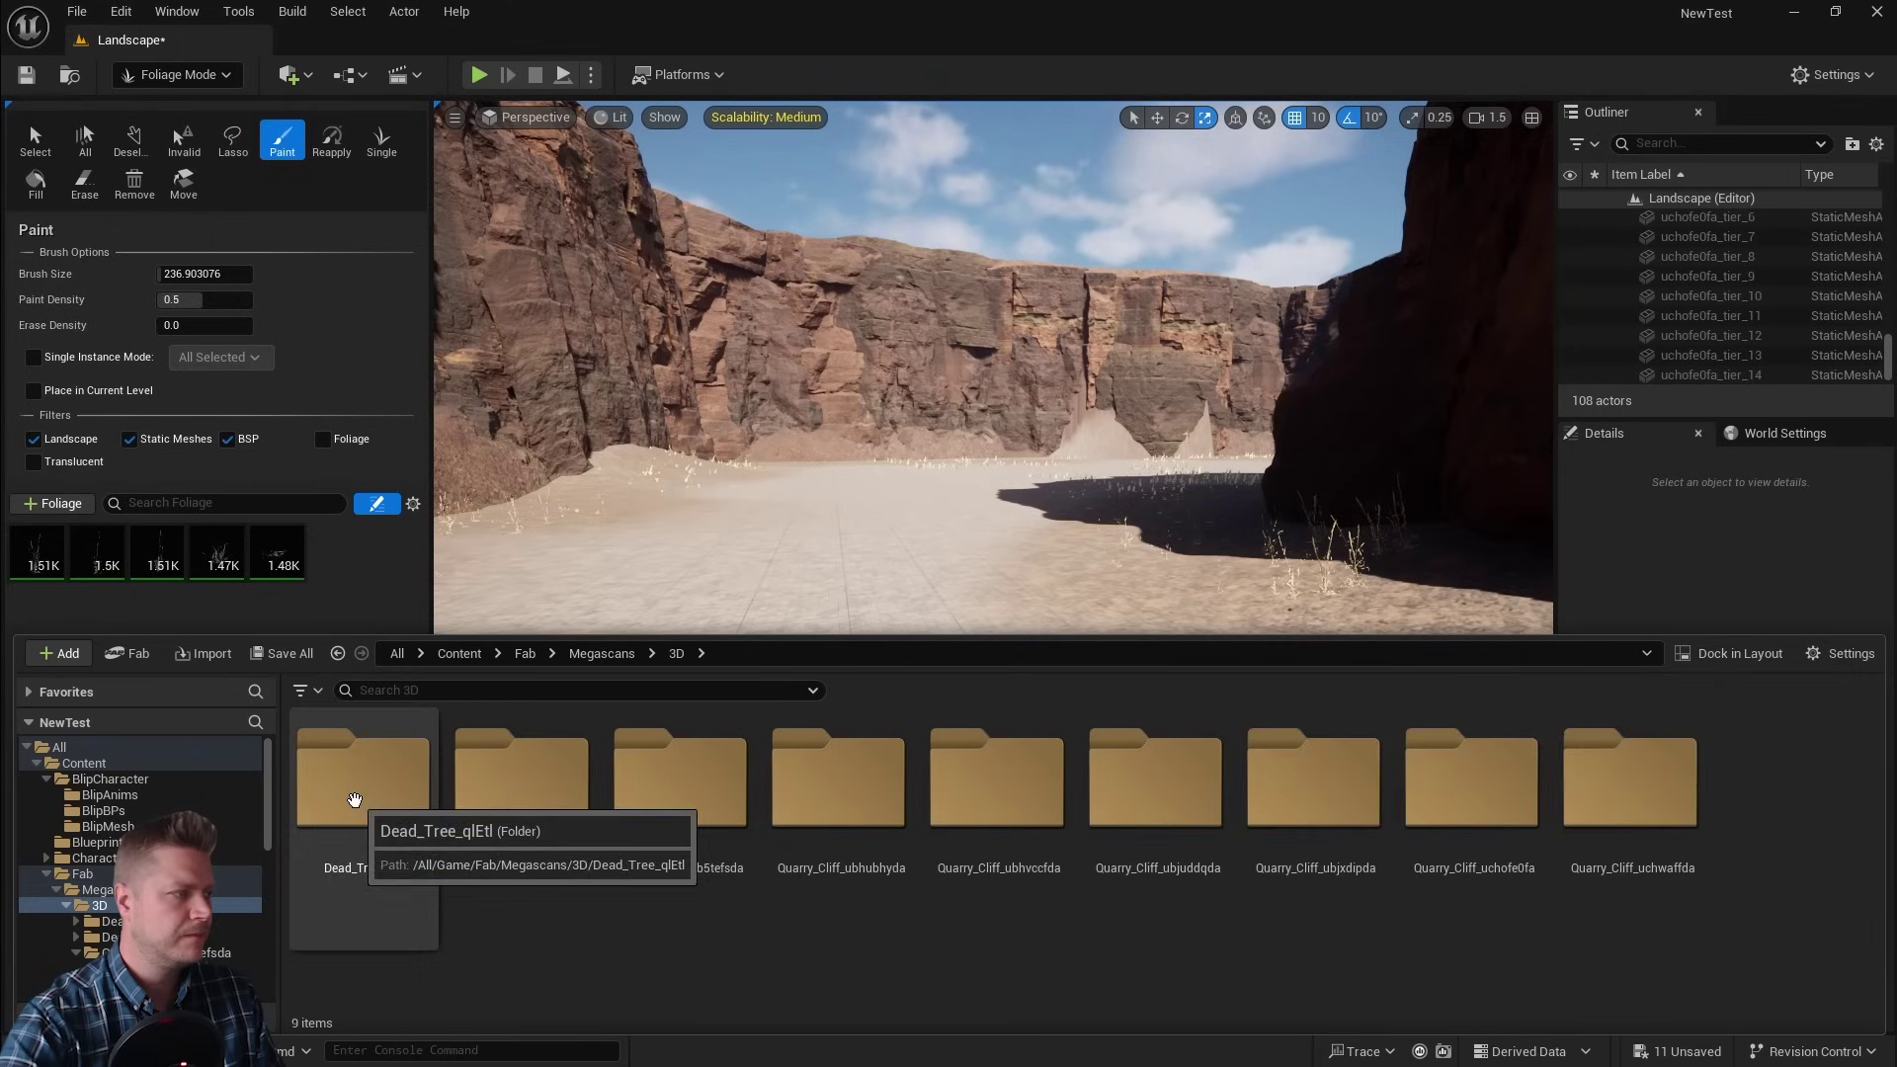
double_click(367, 782)
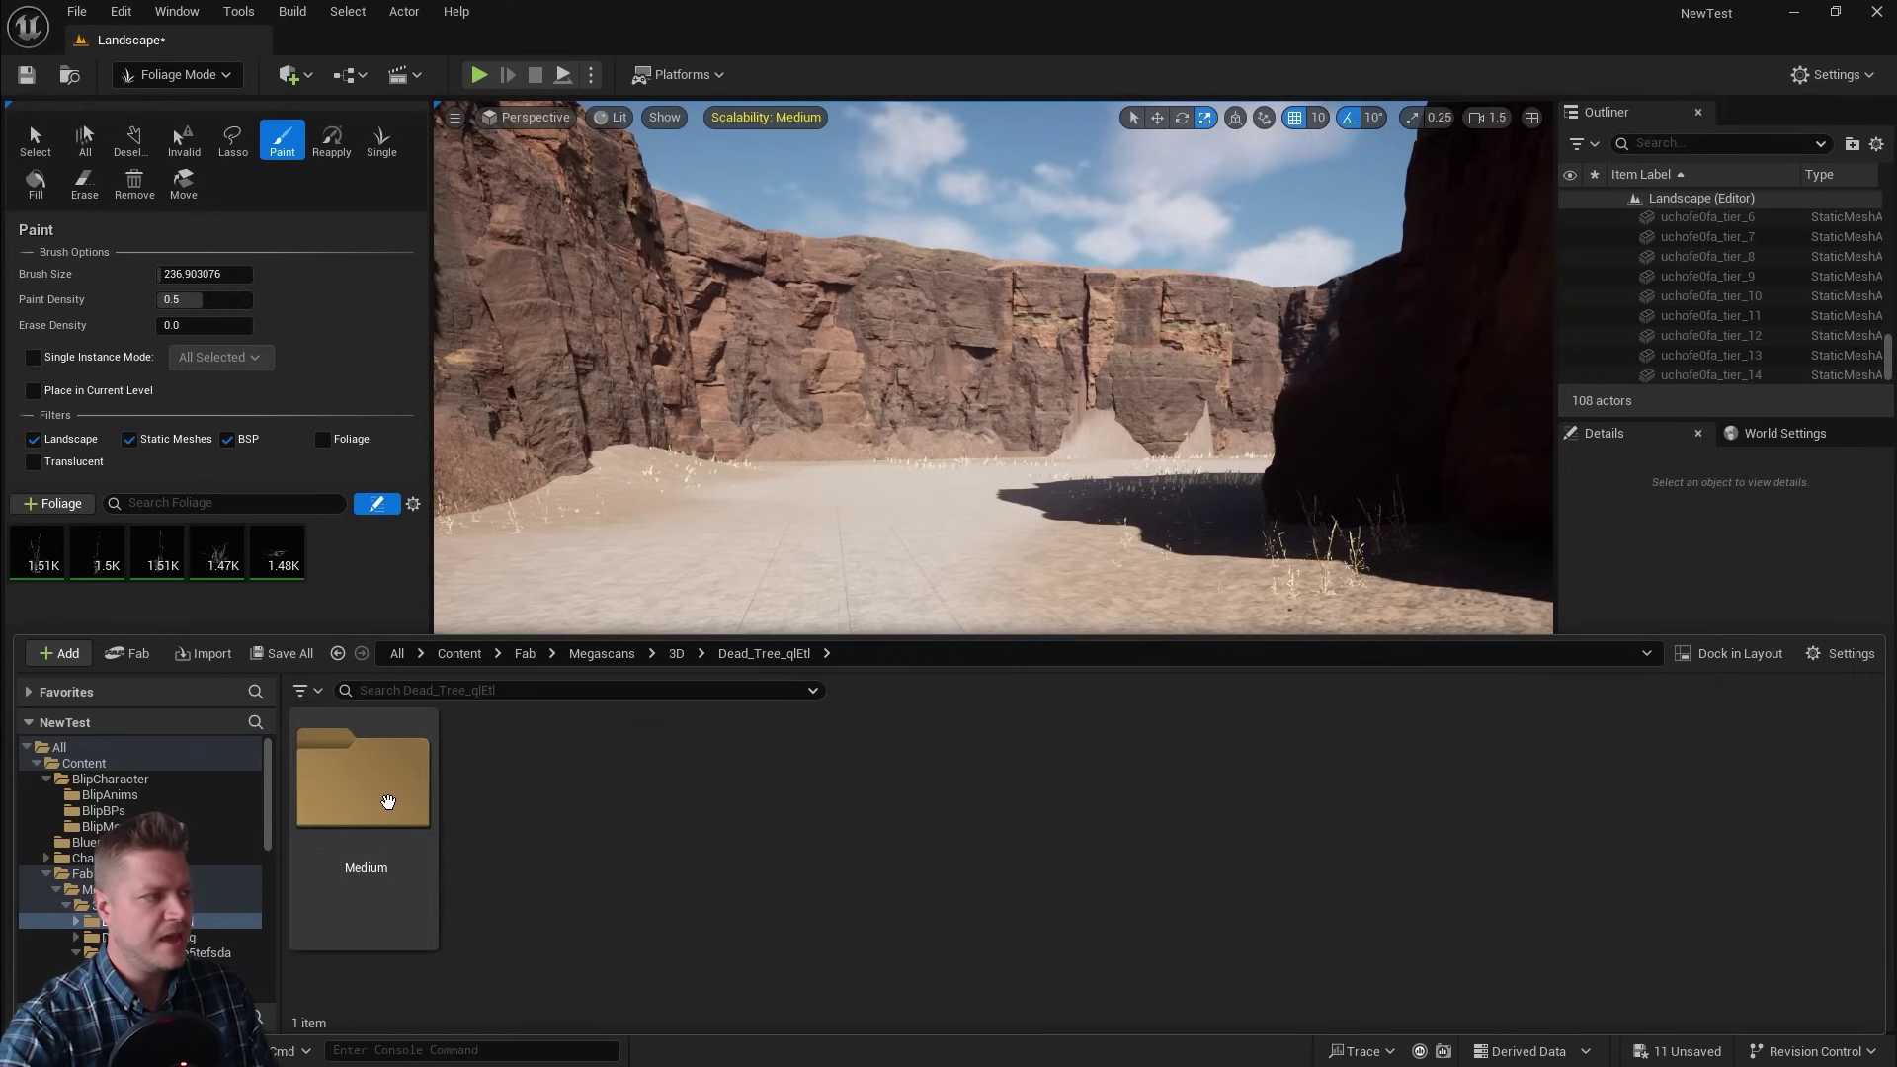
click(380, 800)
double_click(381, 800)
drag(522, 781, 360, 580)
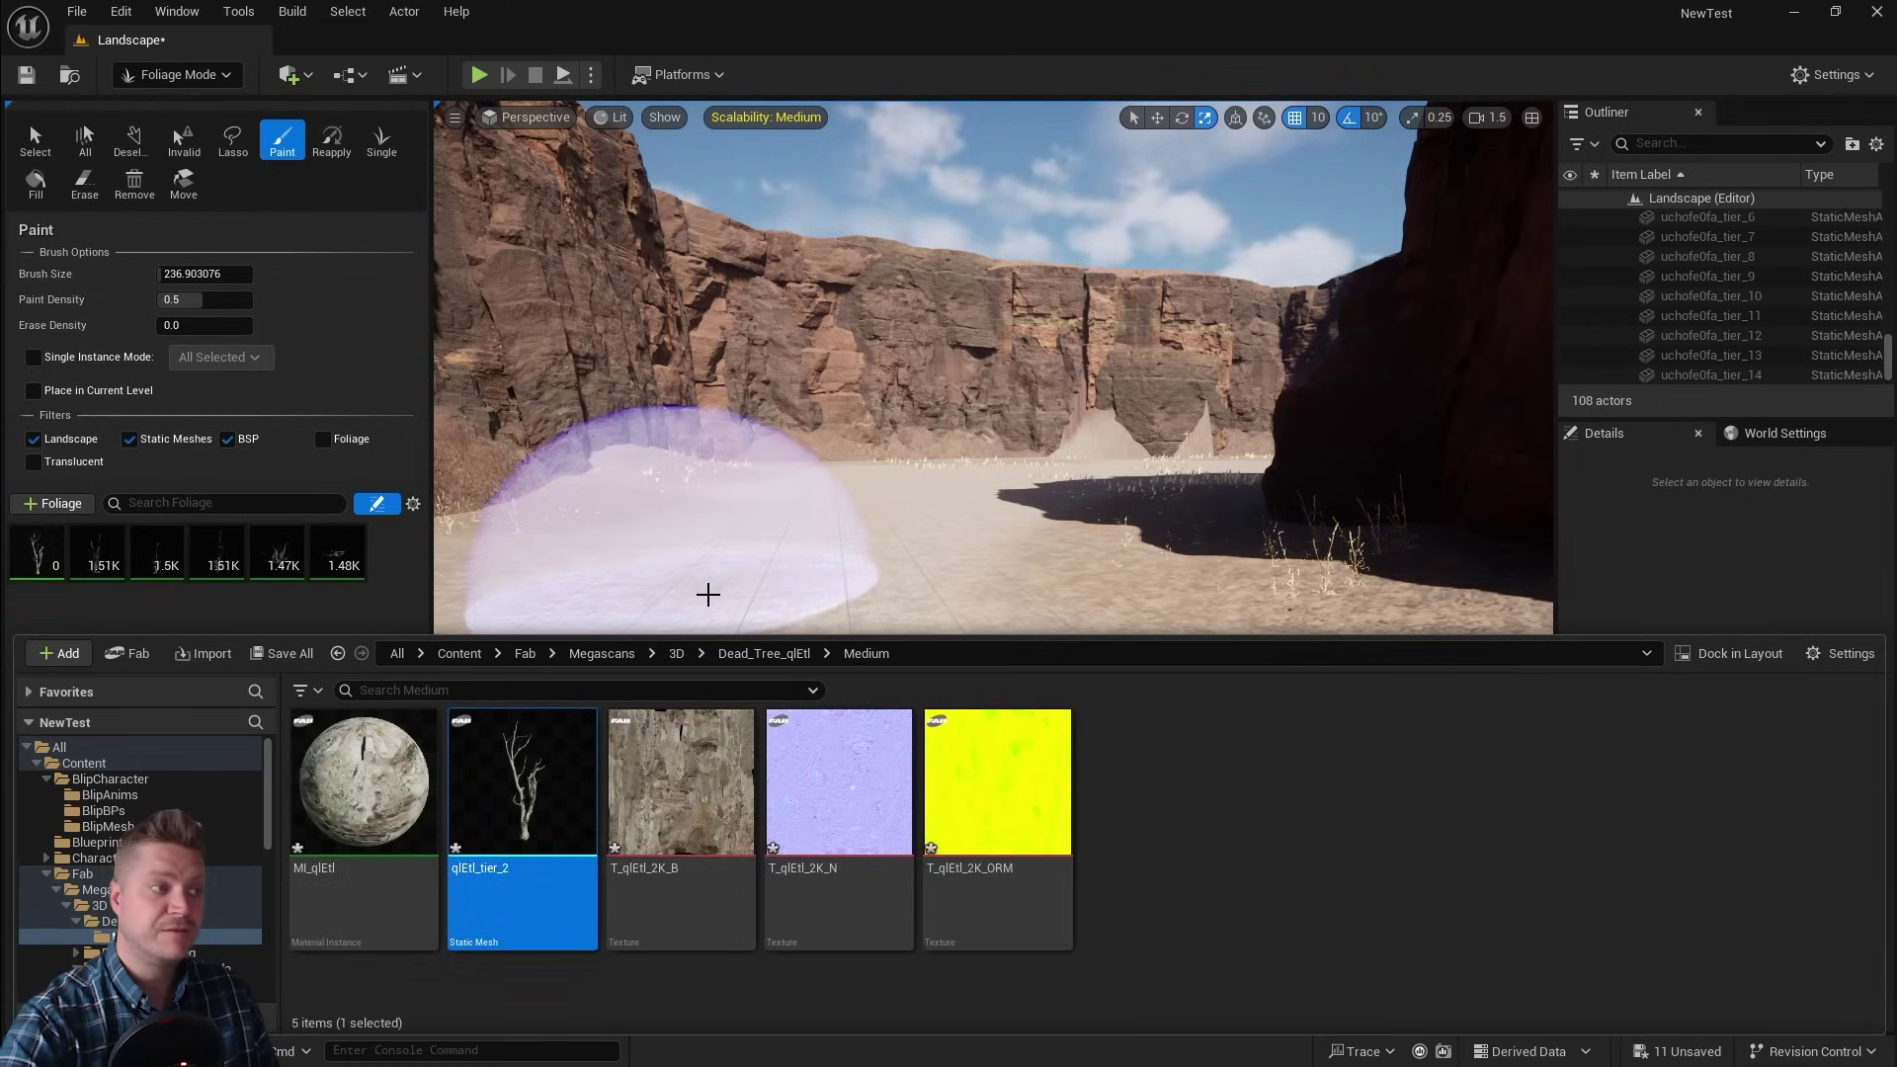
Add rlthg_tier_2 from Dead_Tree_rlthg > Medium as a foliage type
click(677, 654)
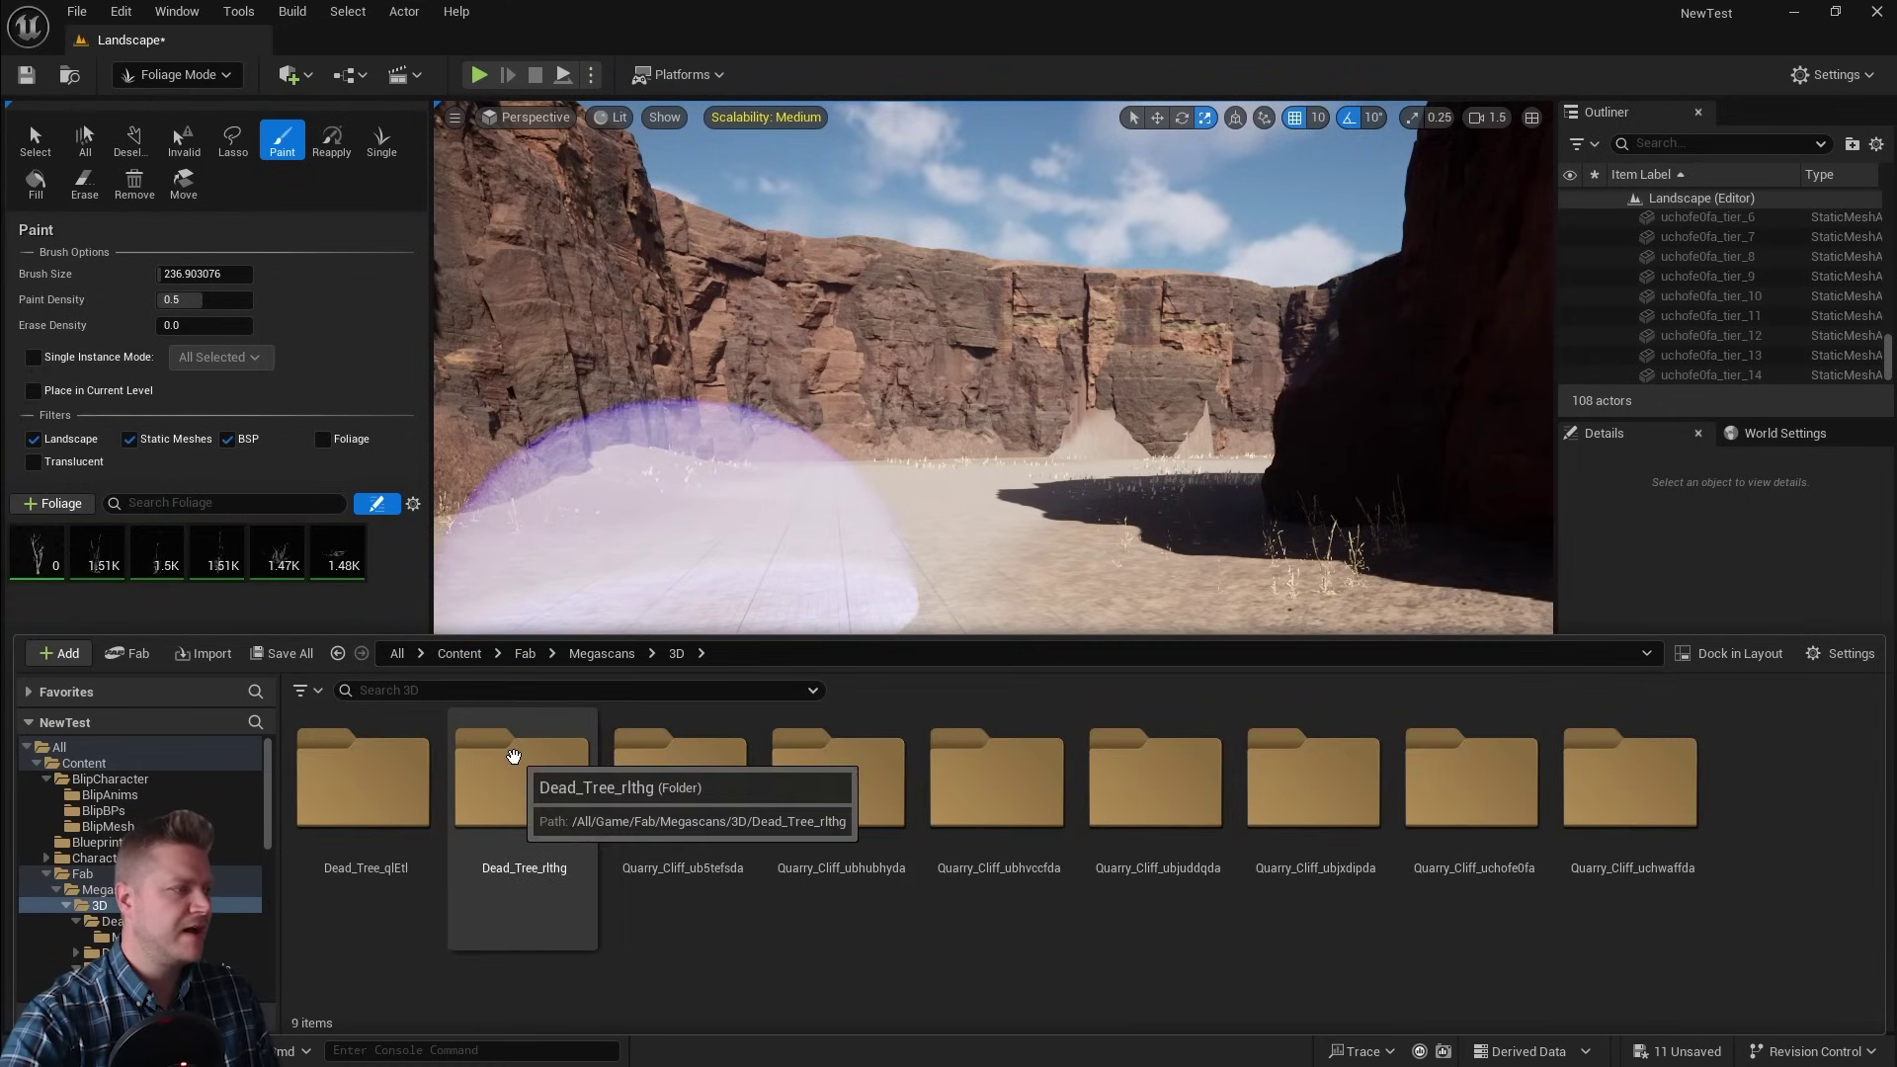
double_click(516, 763)
double_click(385, 776)
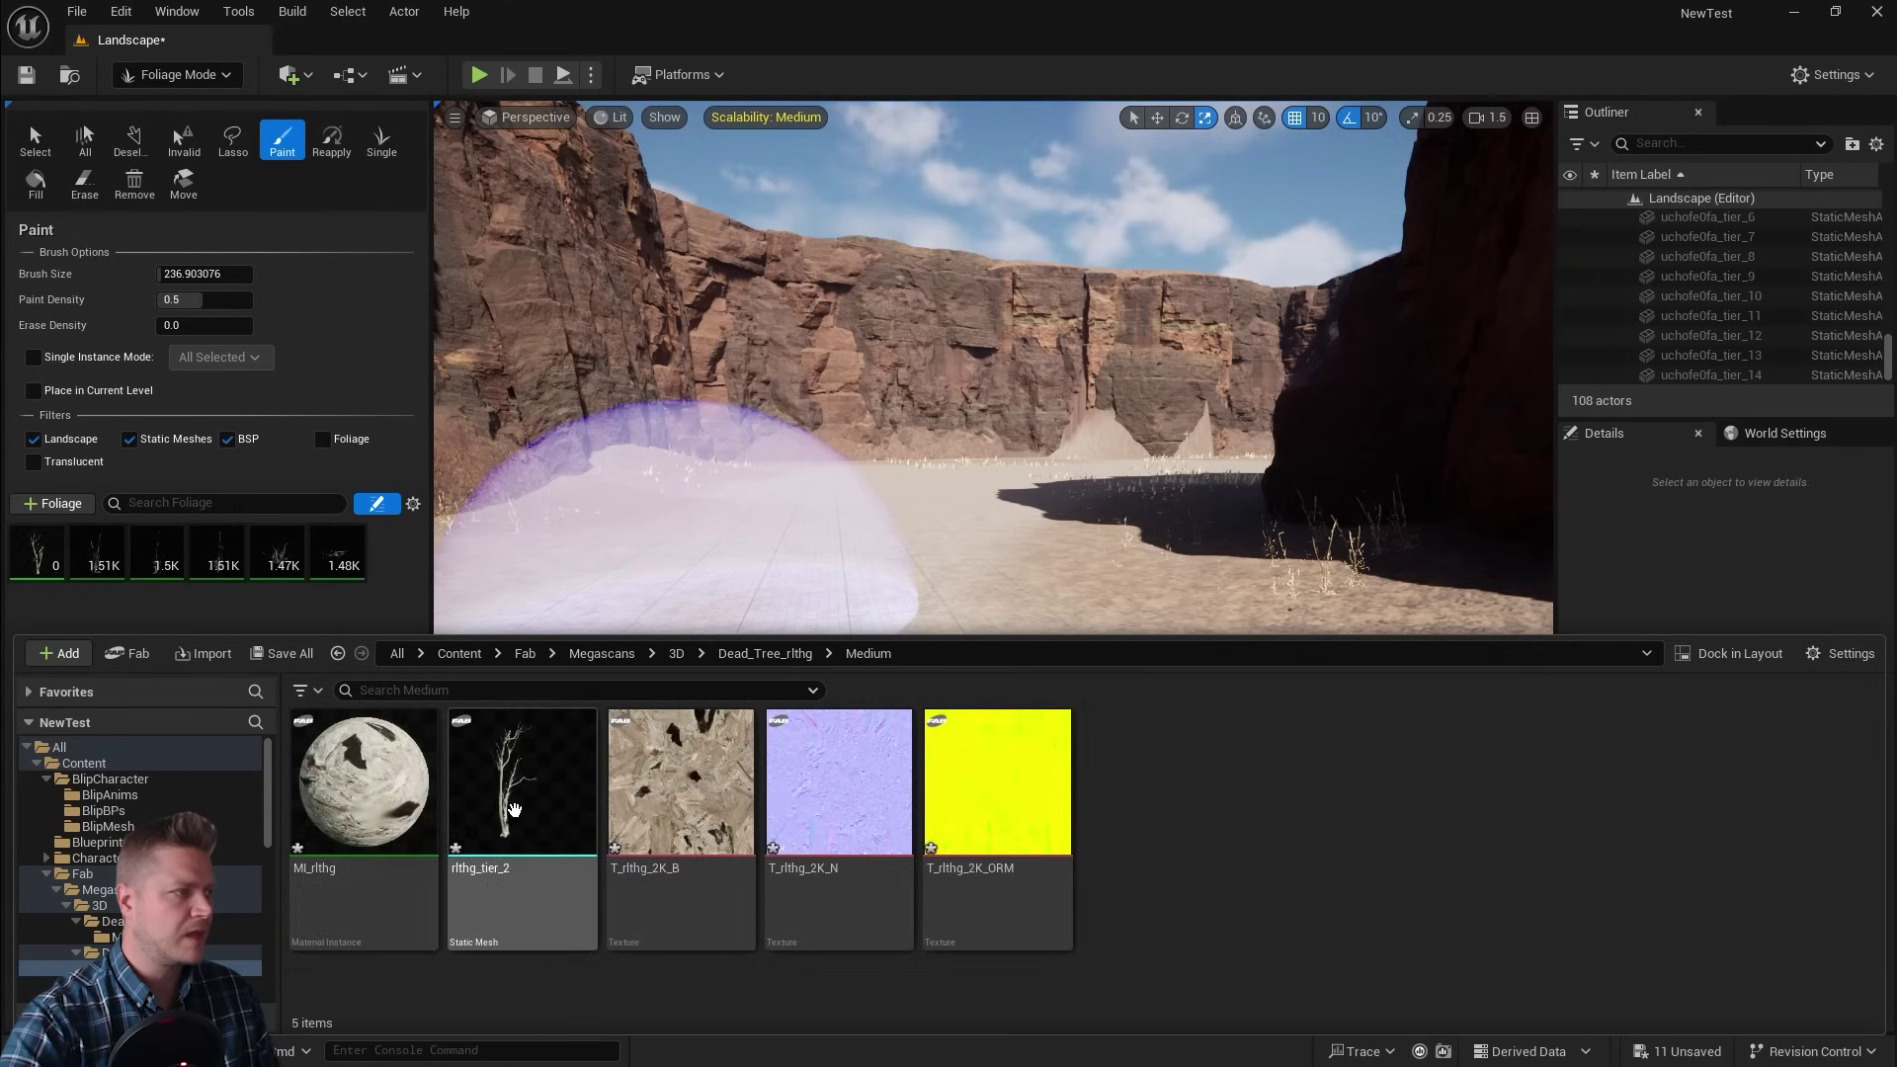
drag(522, 781, 405, 580)
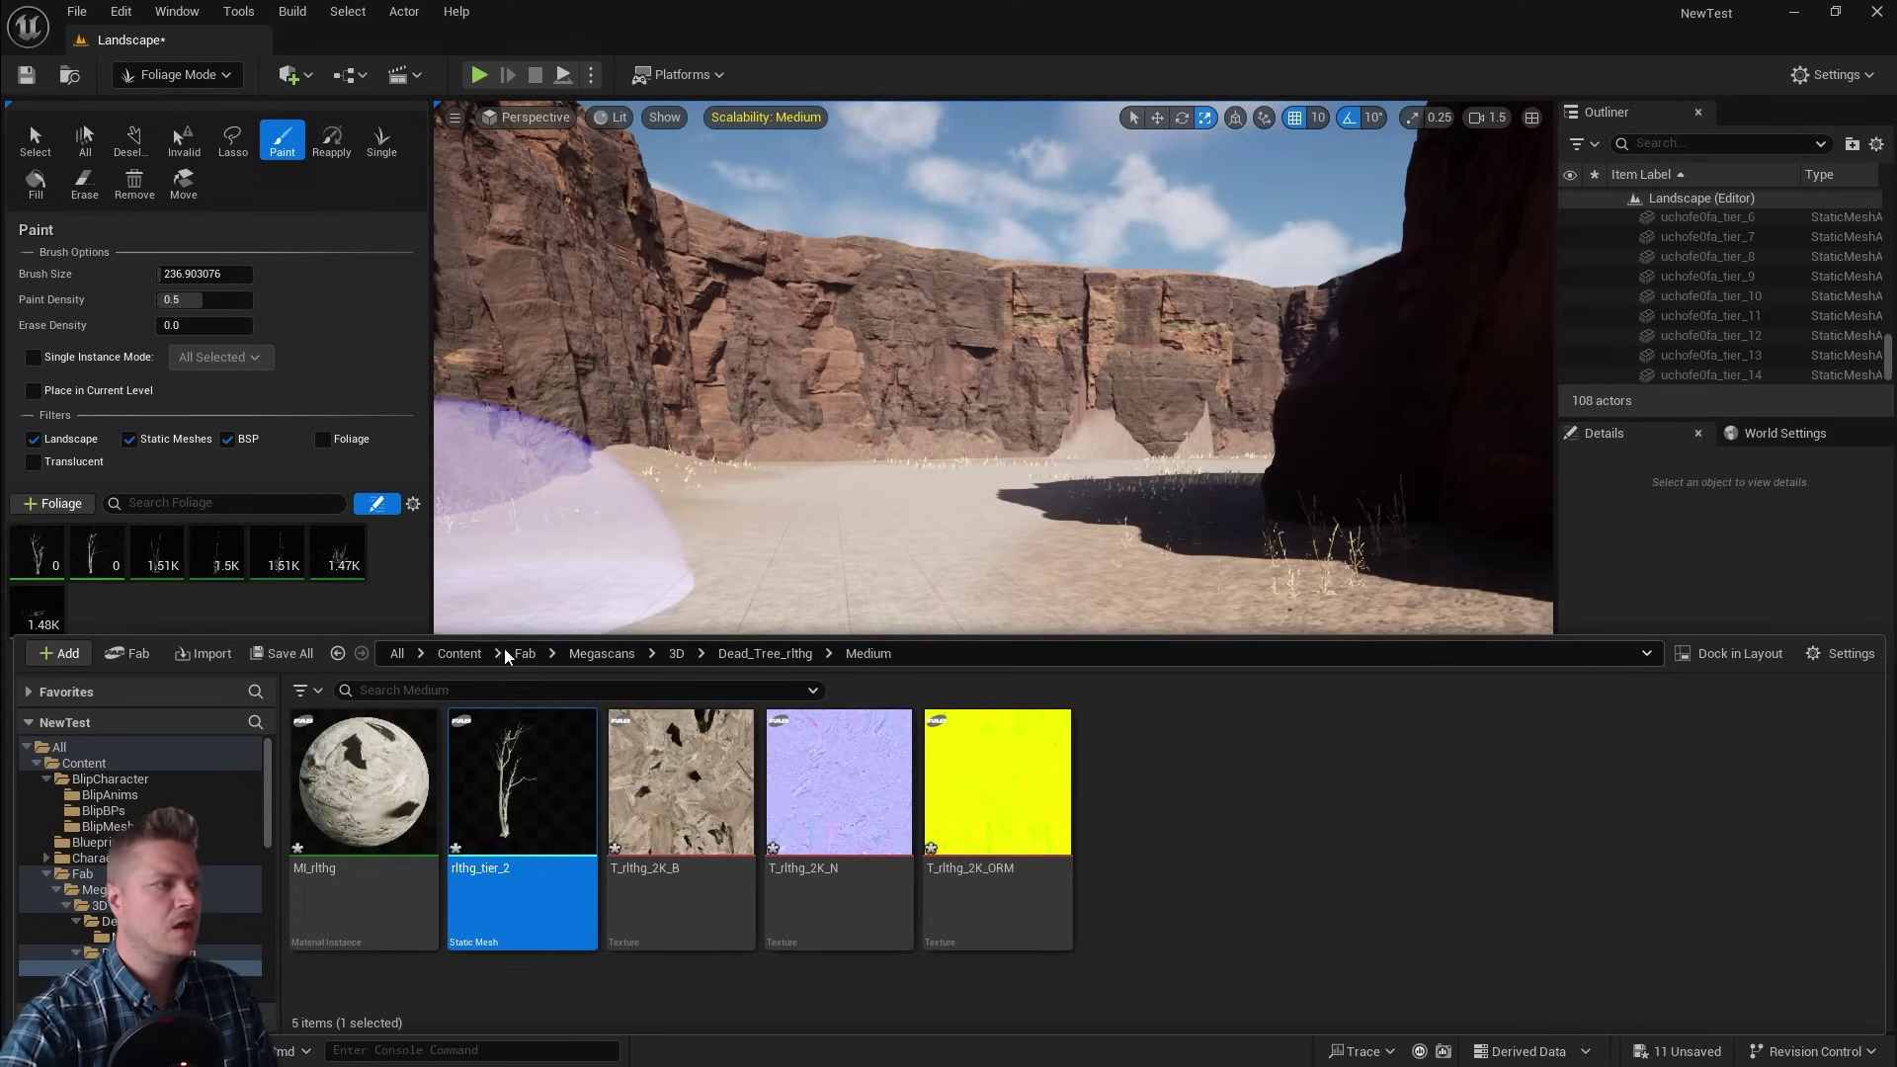
Navigate to the Content > OldWest > VOL7 > Meshes folder
click(459, 653)
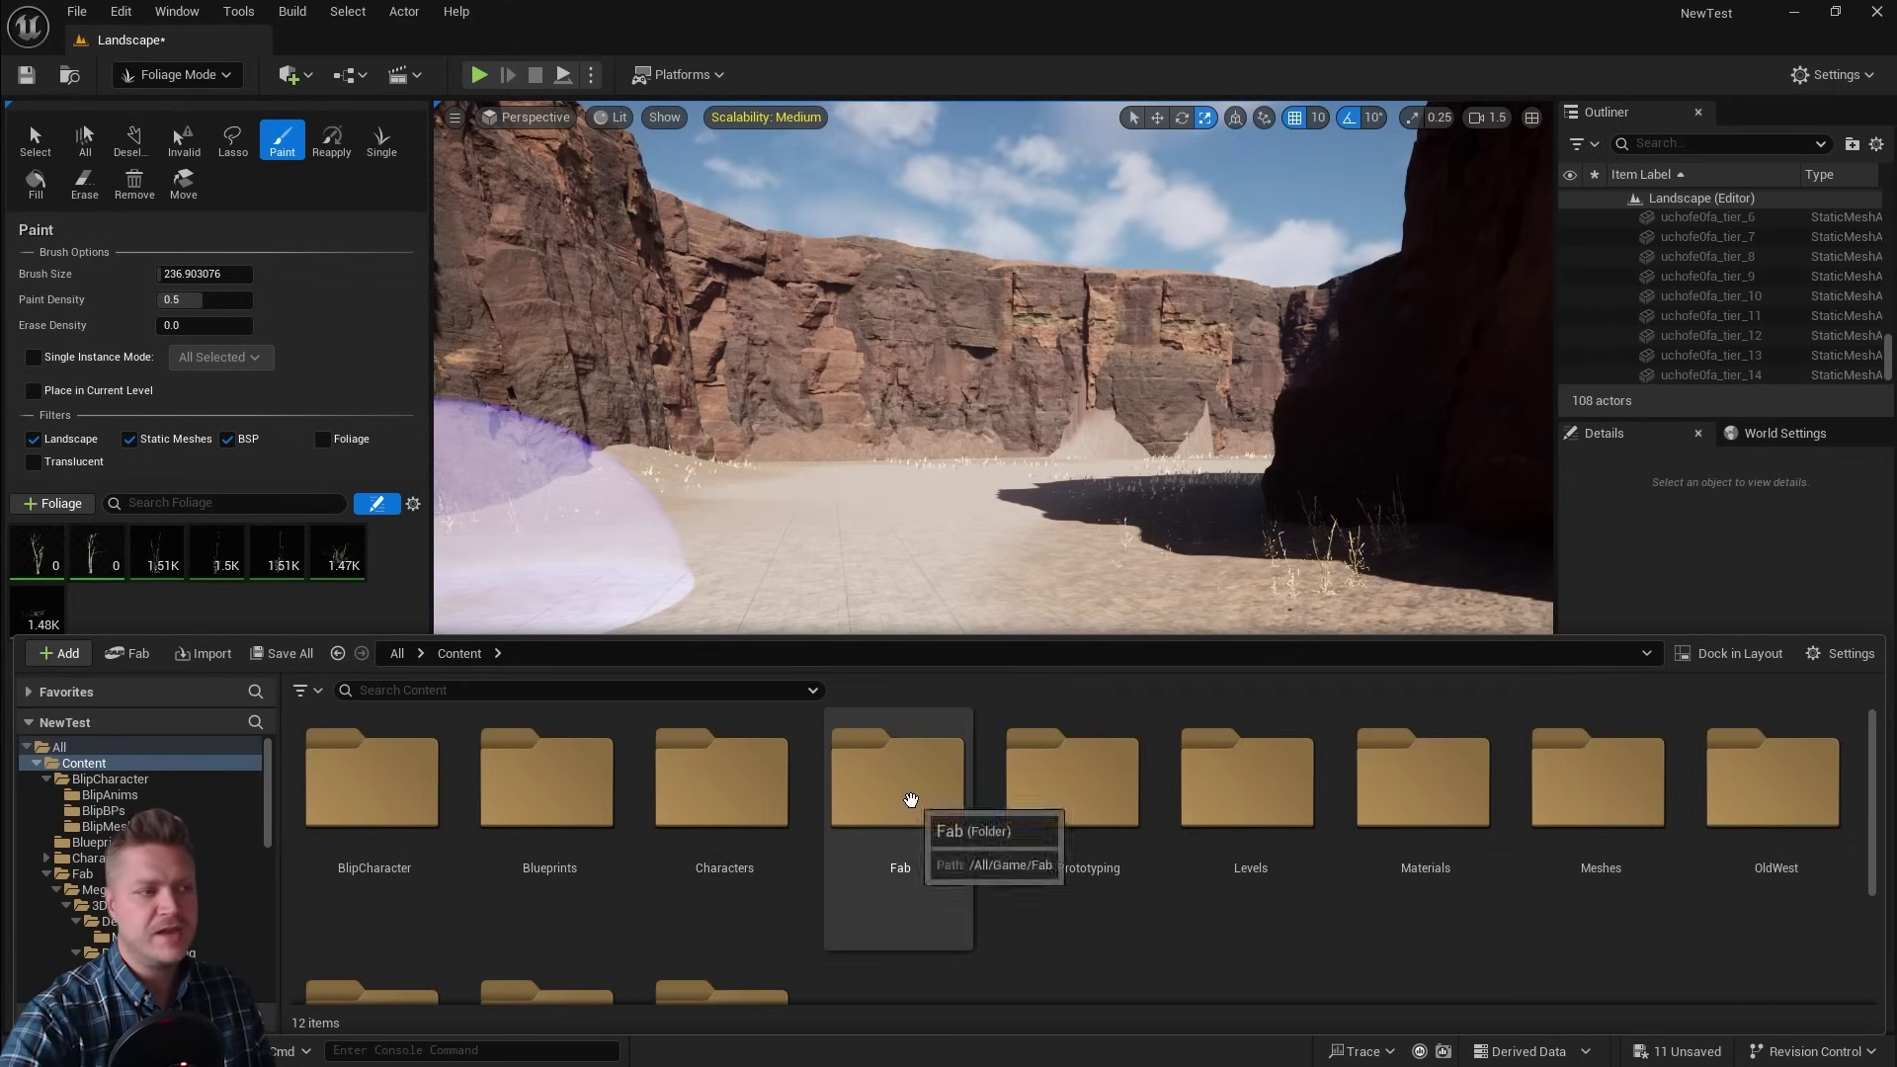
click(909, 796)
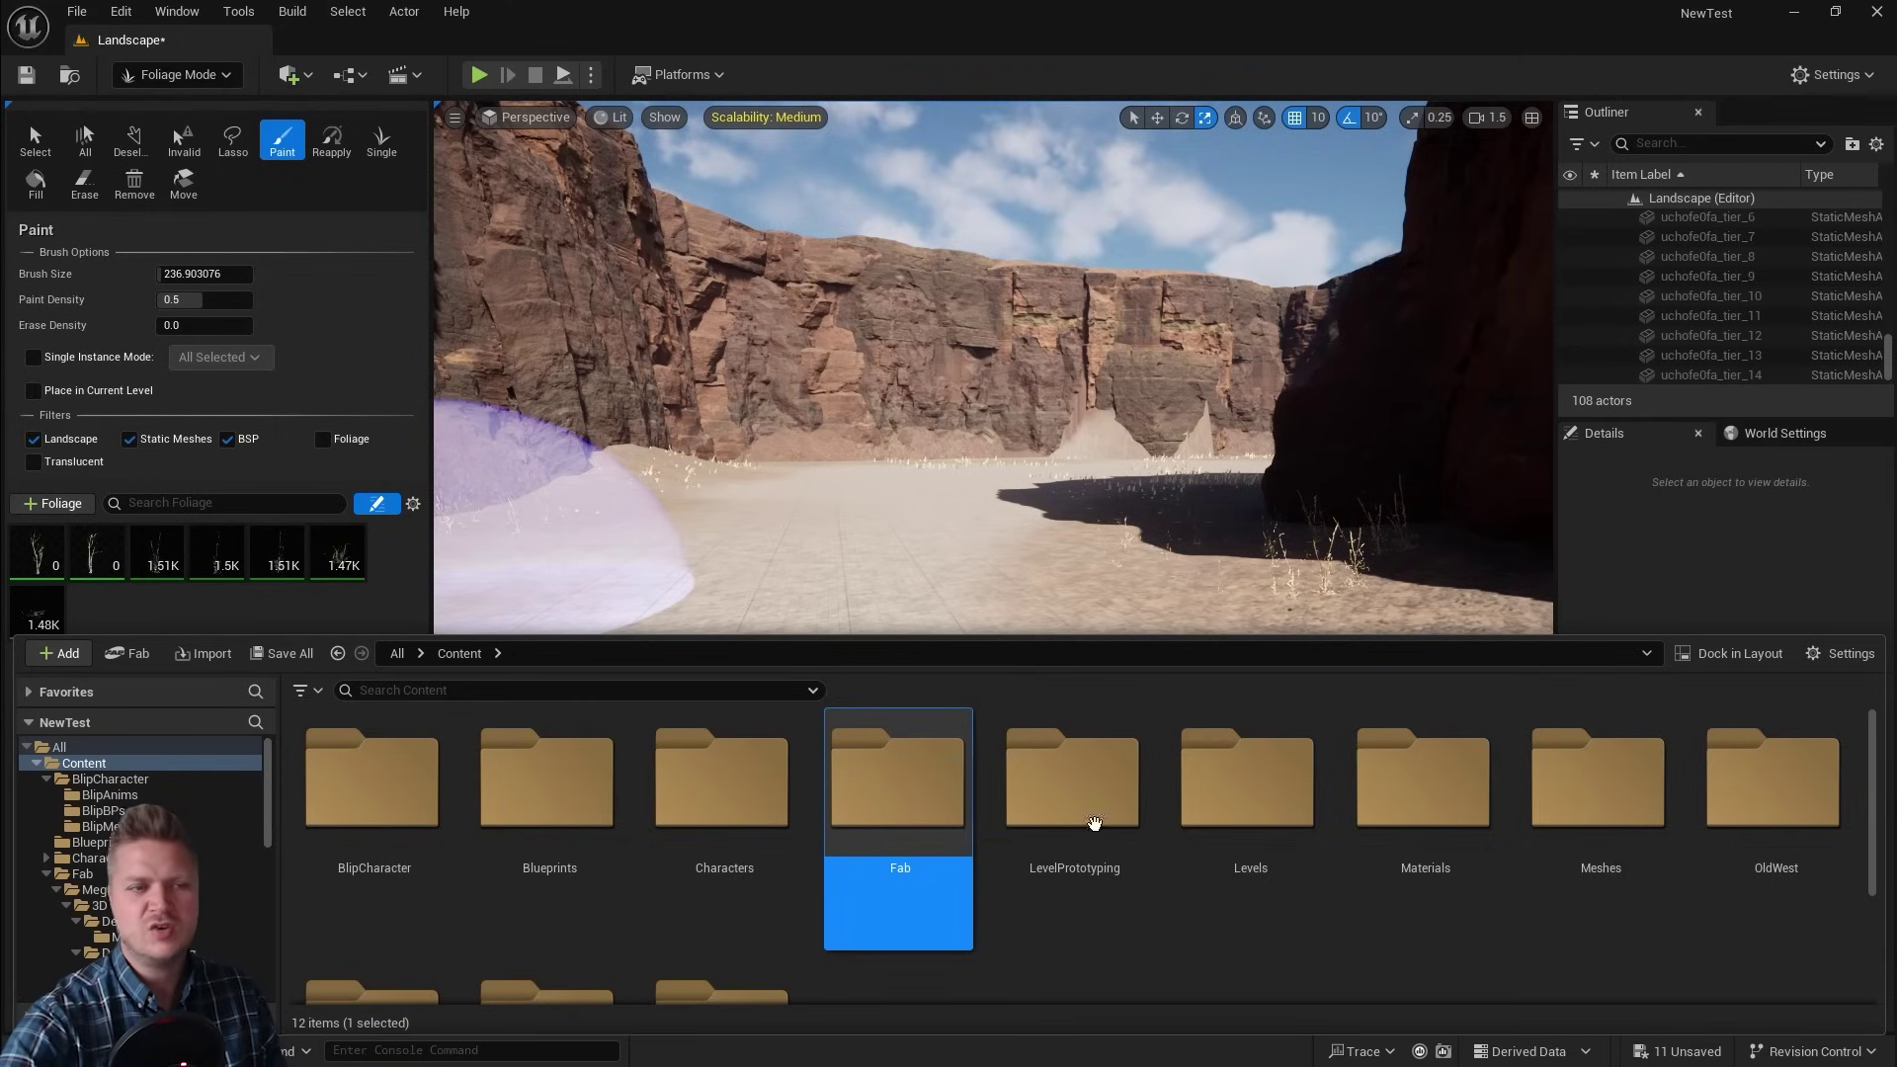
click(1709, 844)
drag(1620, 899, 1719, 790)
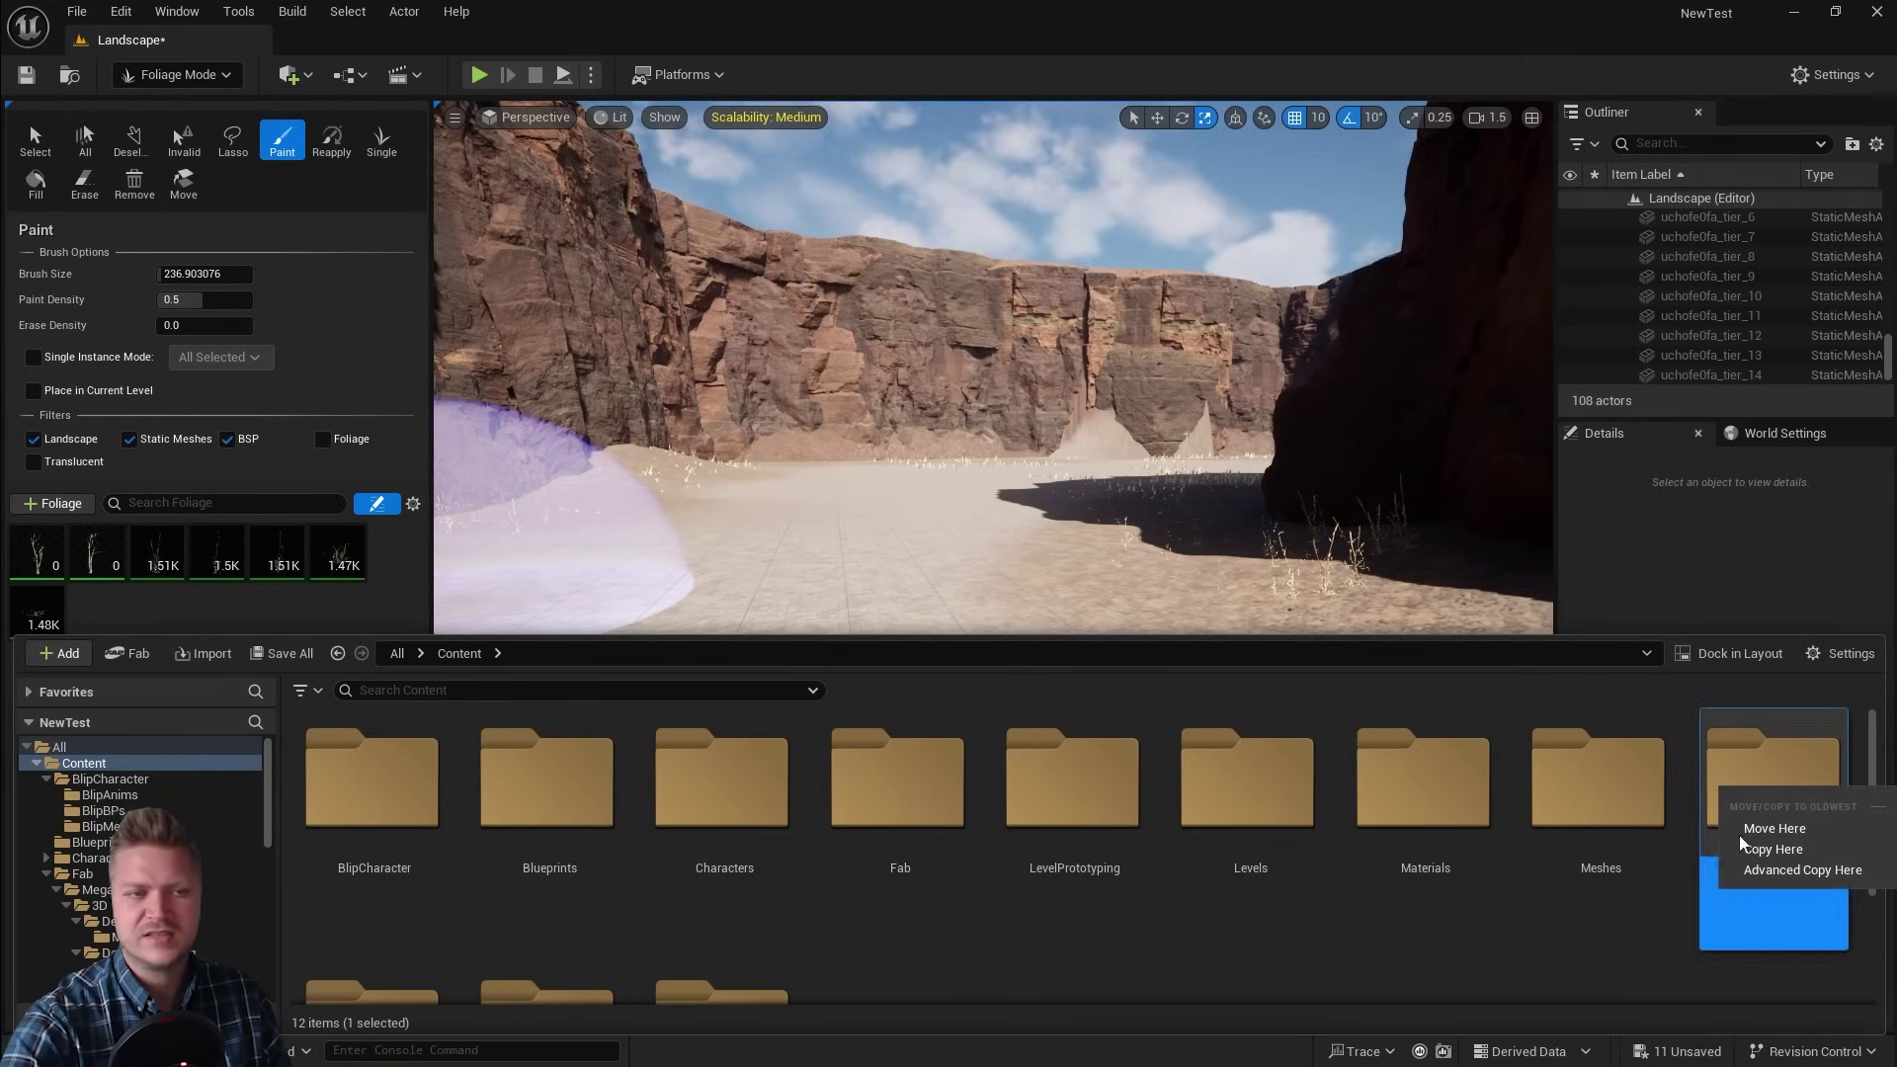
double_click(1765, 787)
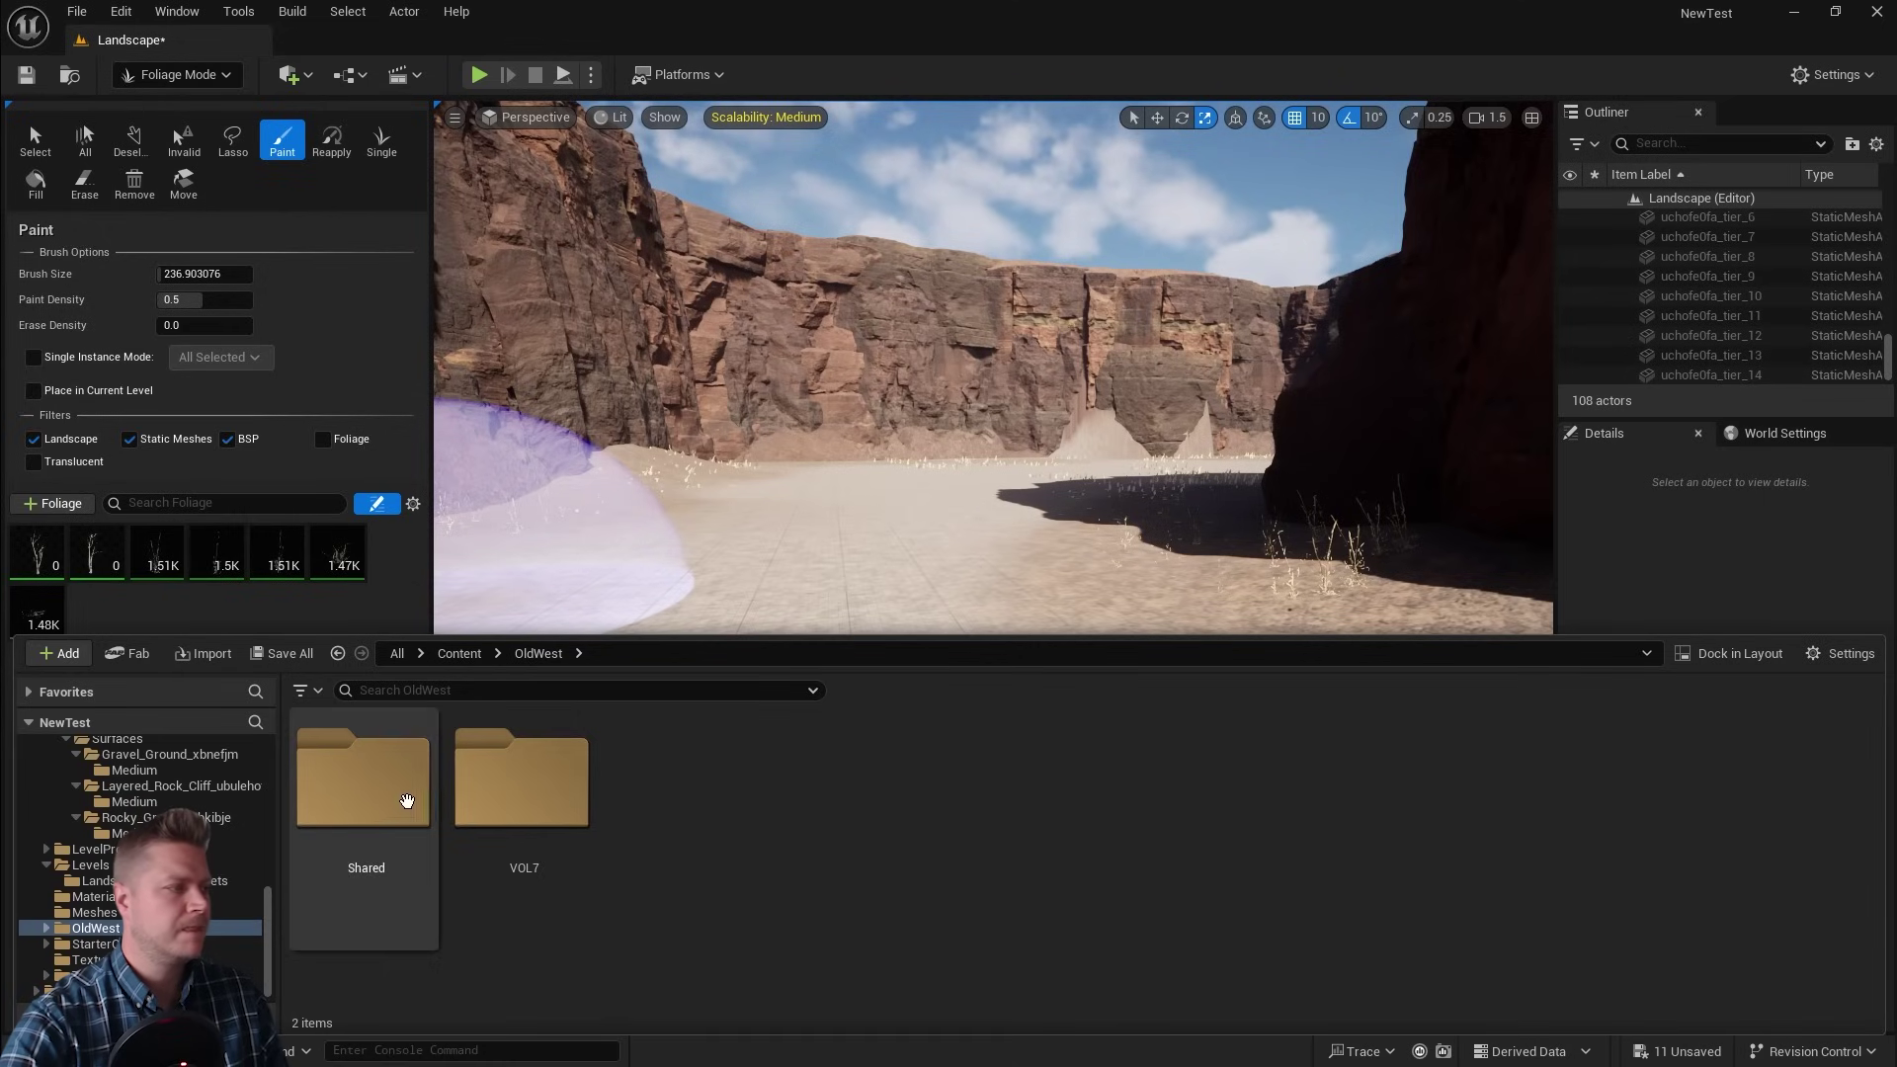
double_click(487, 790)
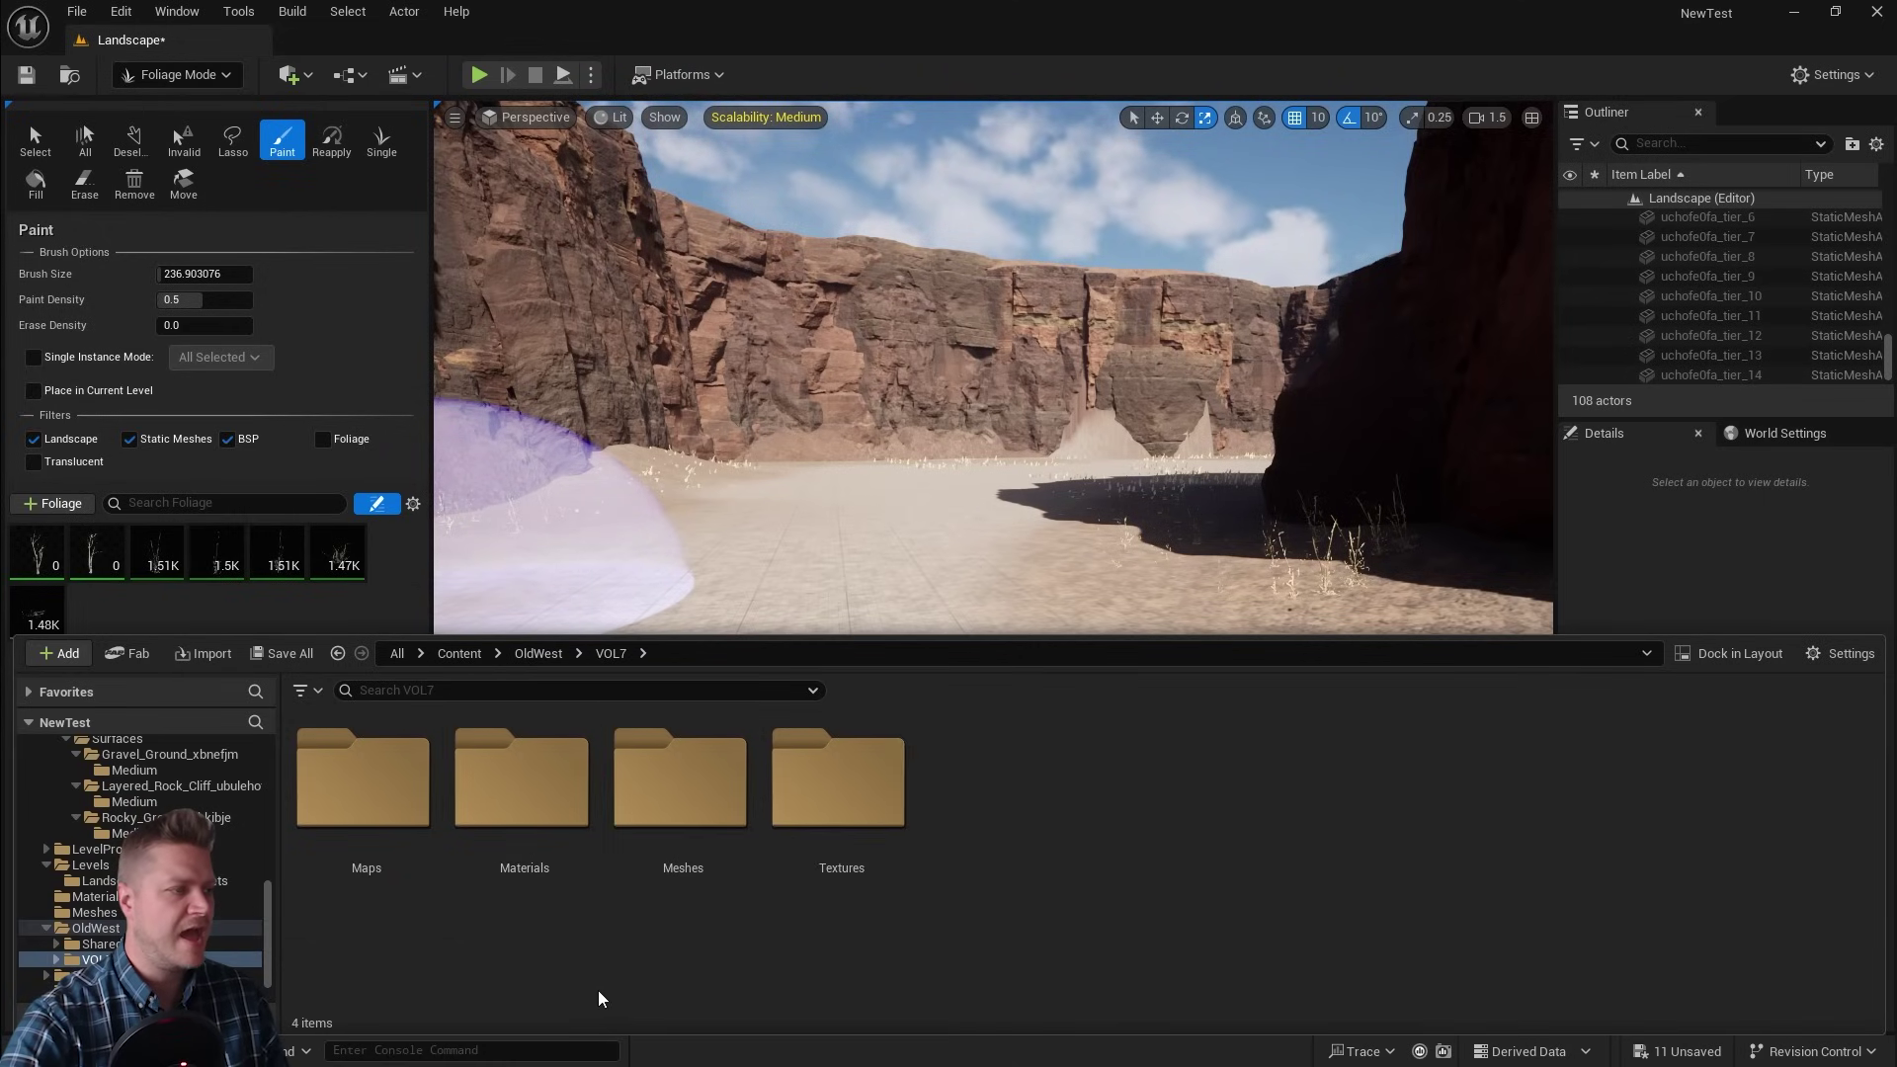
double_click(693, 787)
scroll(1008, 861, down, 5)
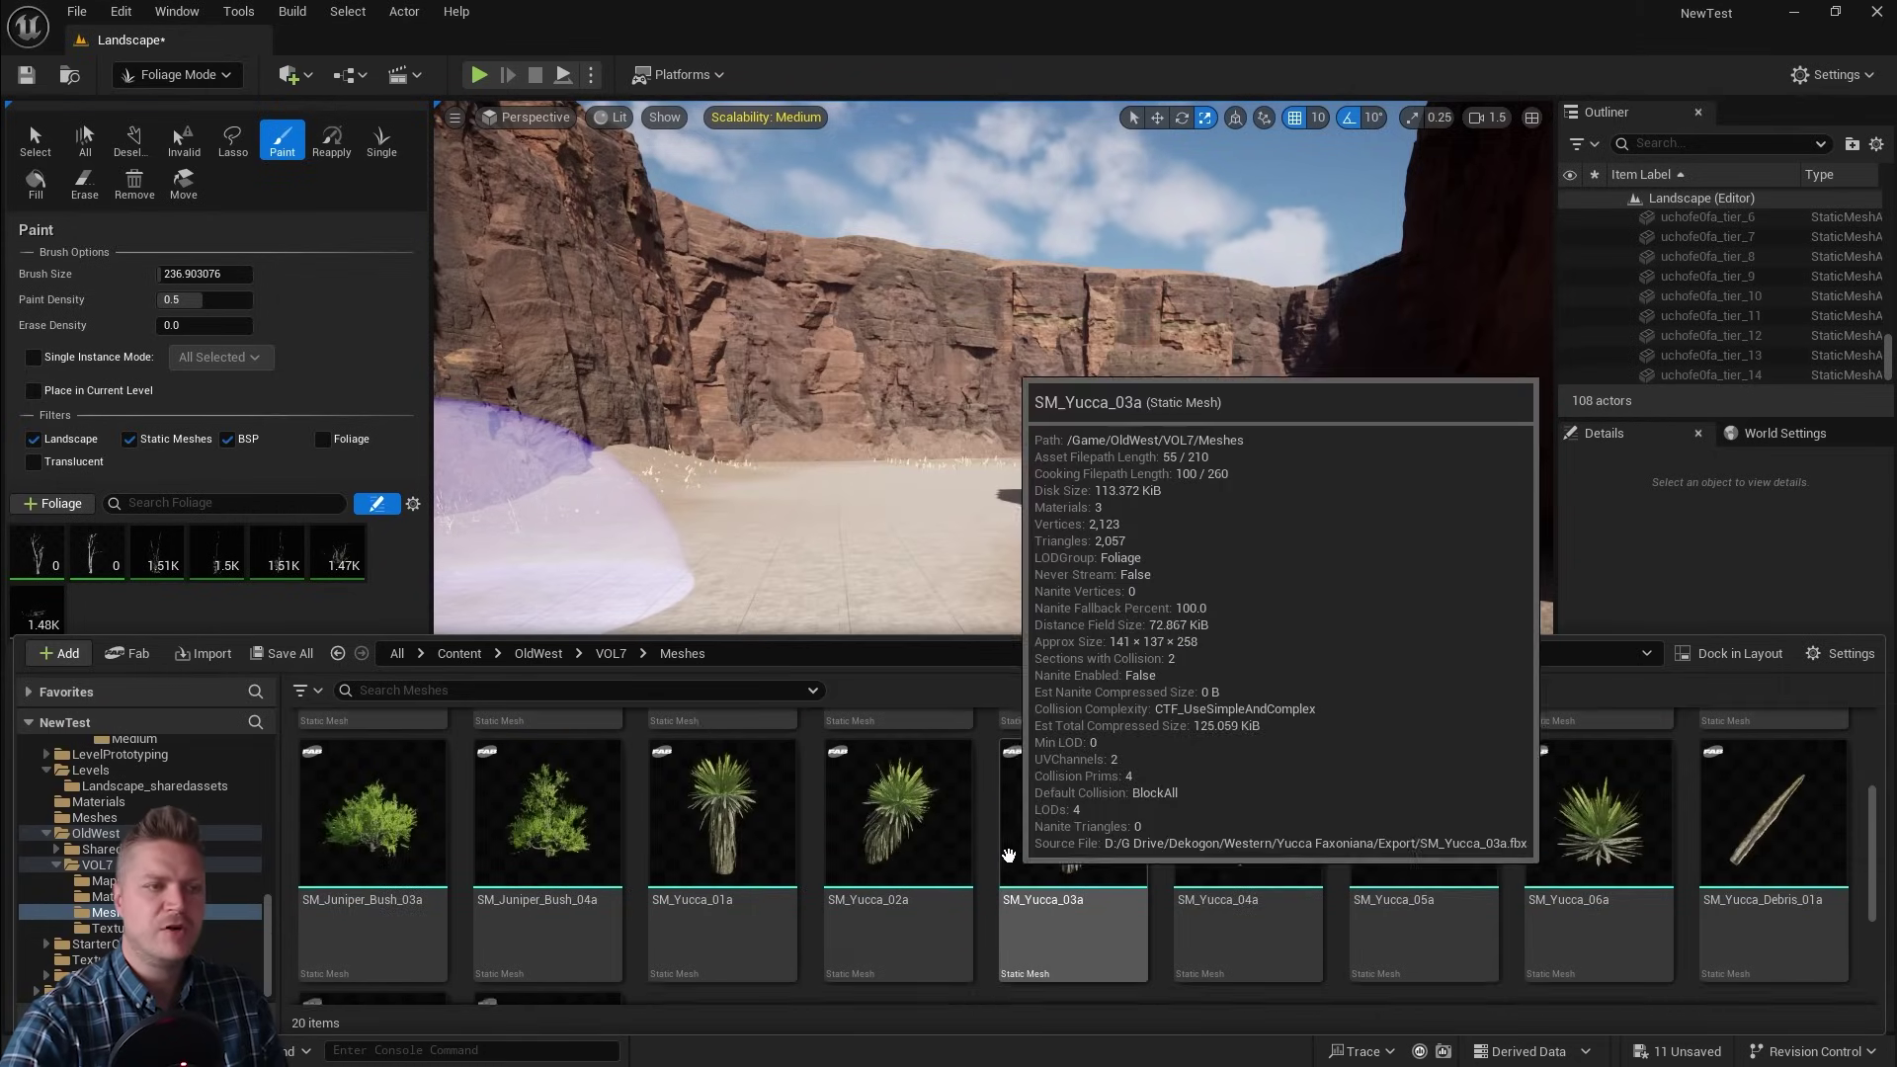
scroll(1006, 852, up, 3)
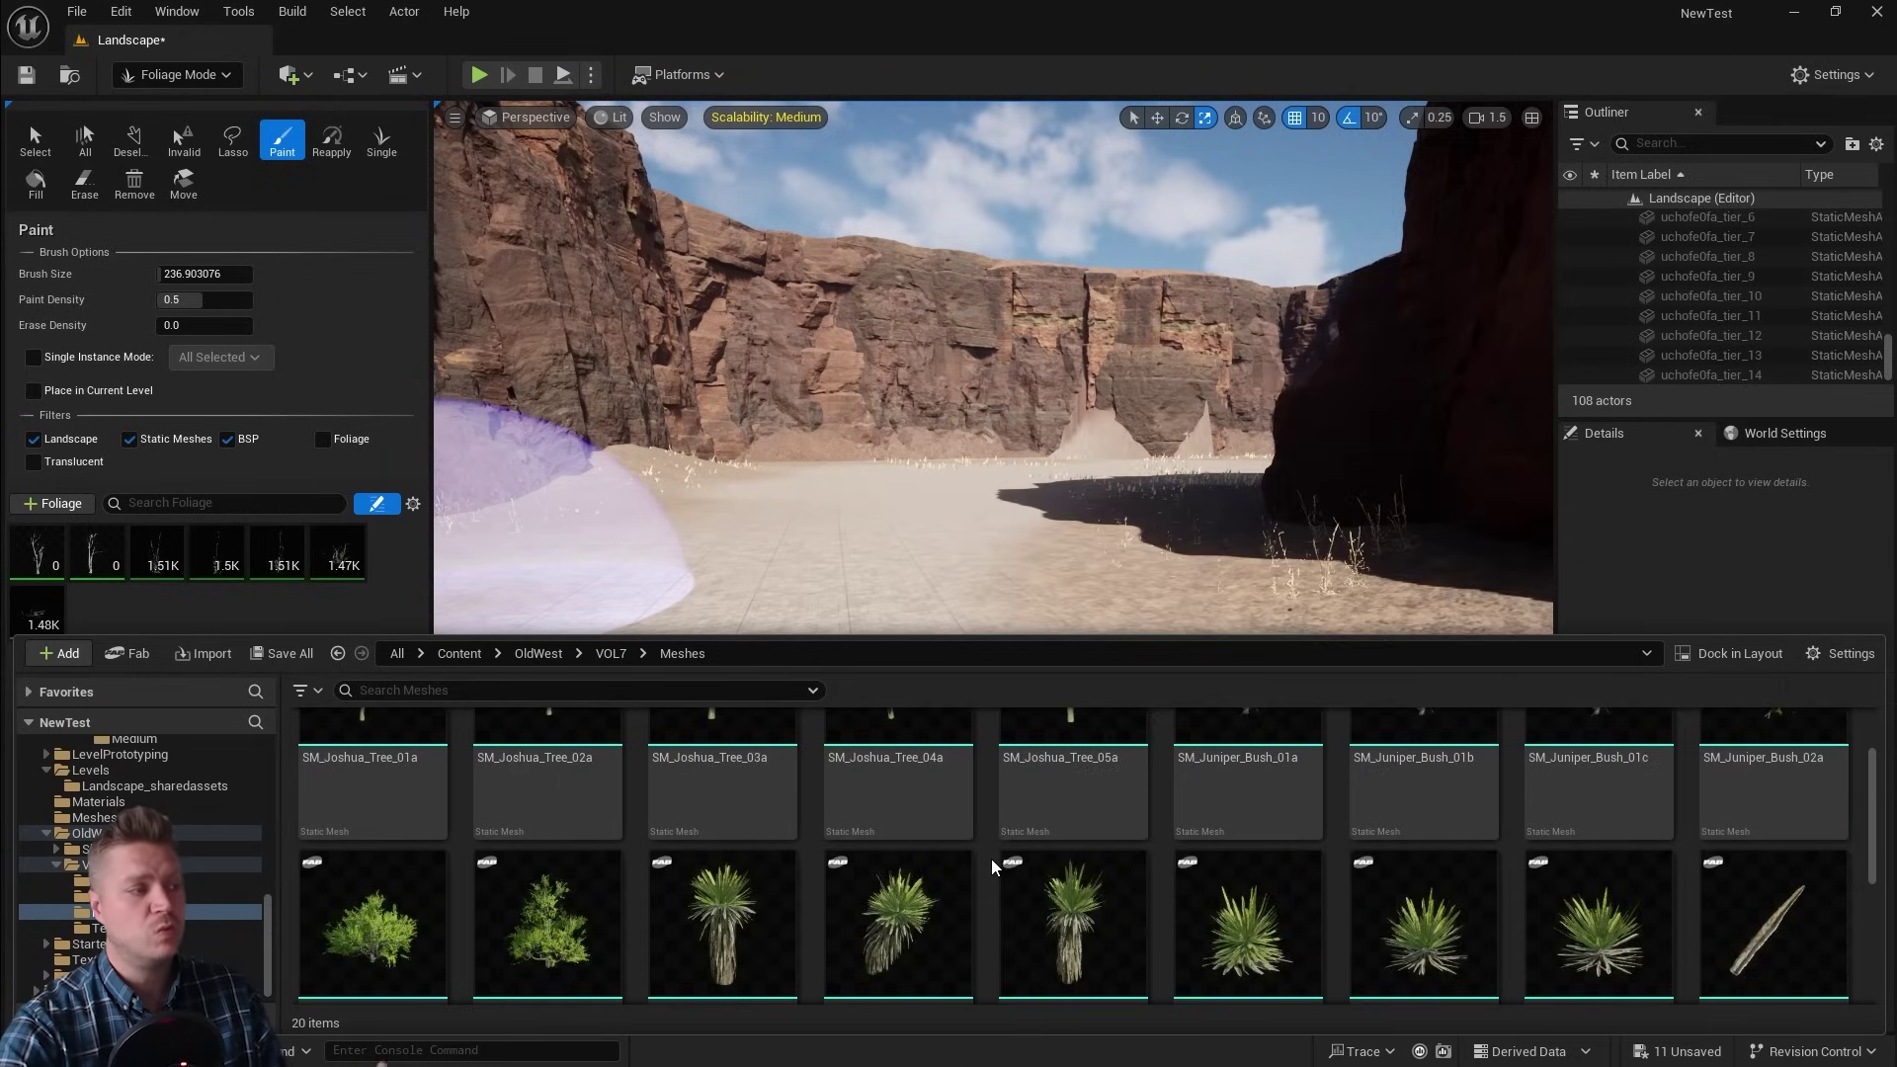
scroll(997, 845, up, 2)
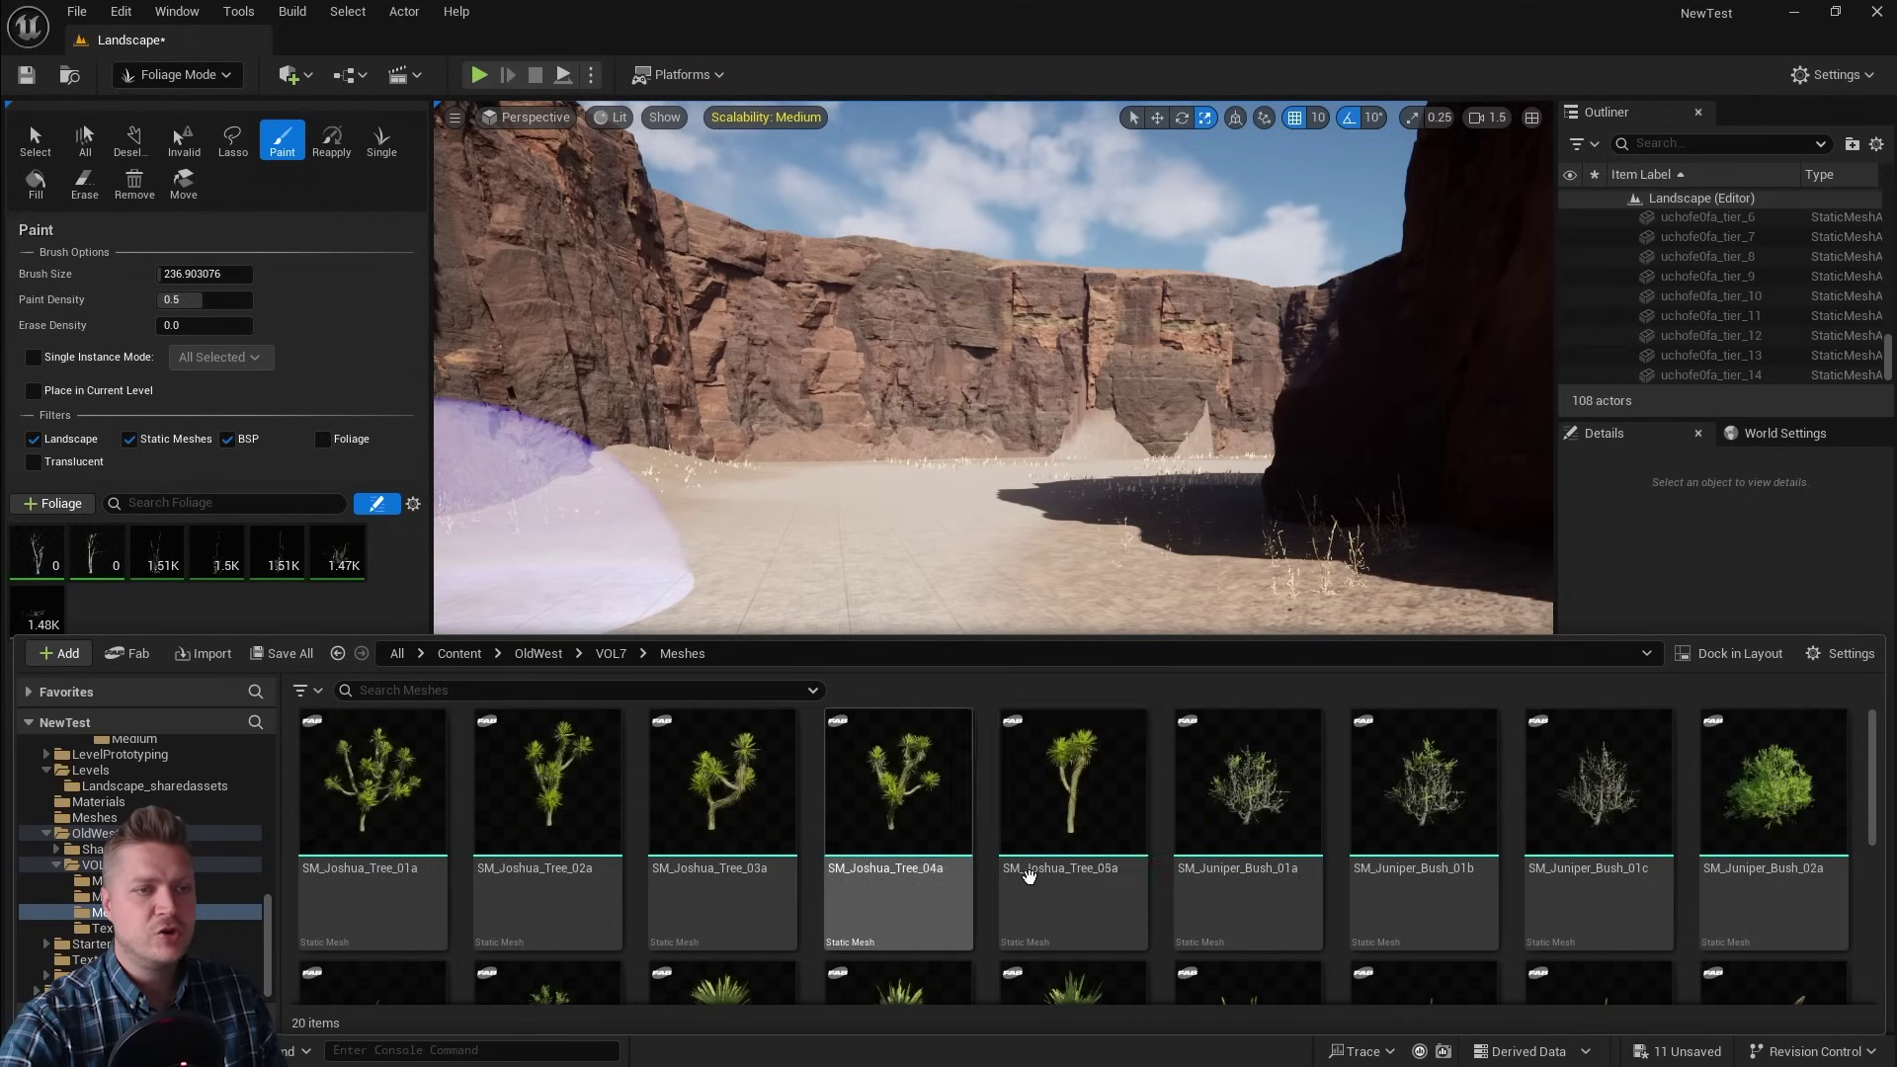
Add SM_Juniper_Bush_01a, 01b and 01c together as foliage types
ctrl+click(1372, 817)
ctrl+click(1570, 808)
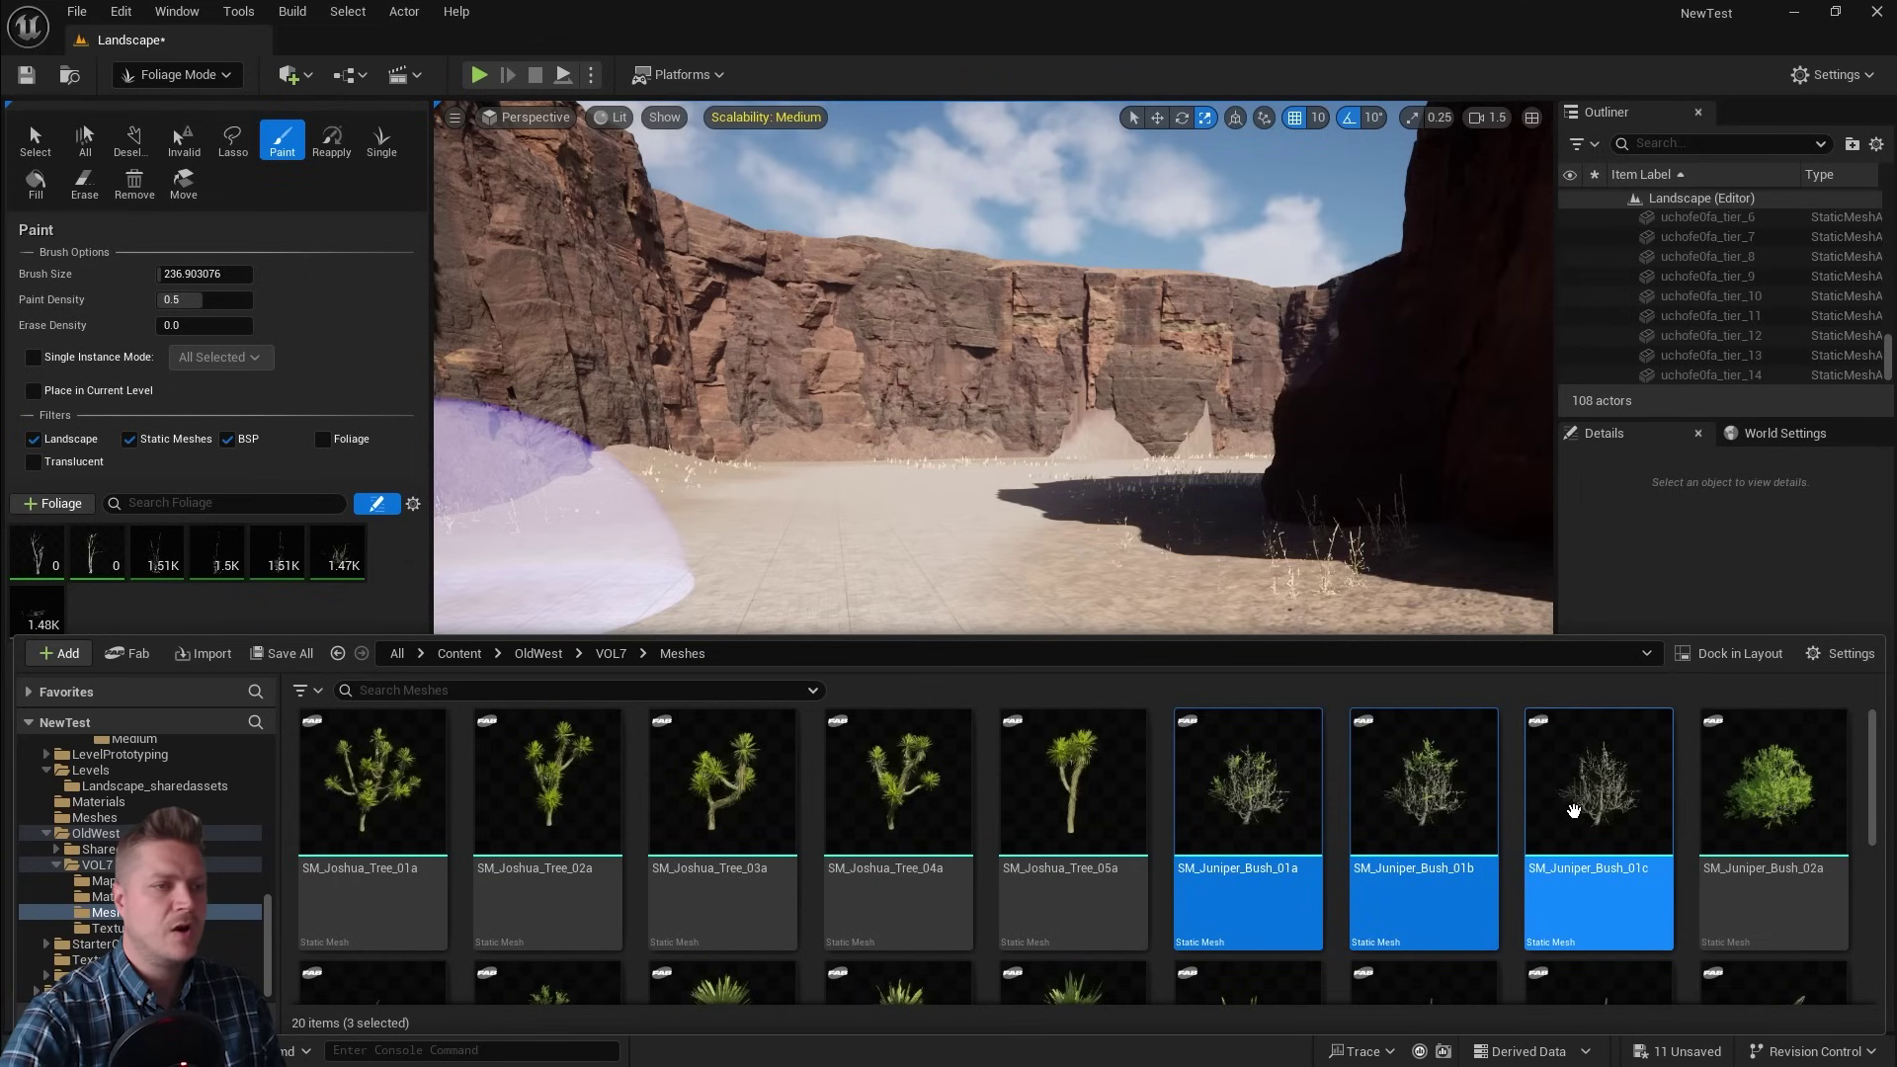
drag(1489, 796, 255, 620)
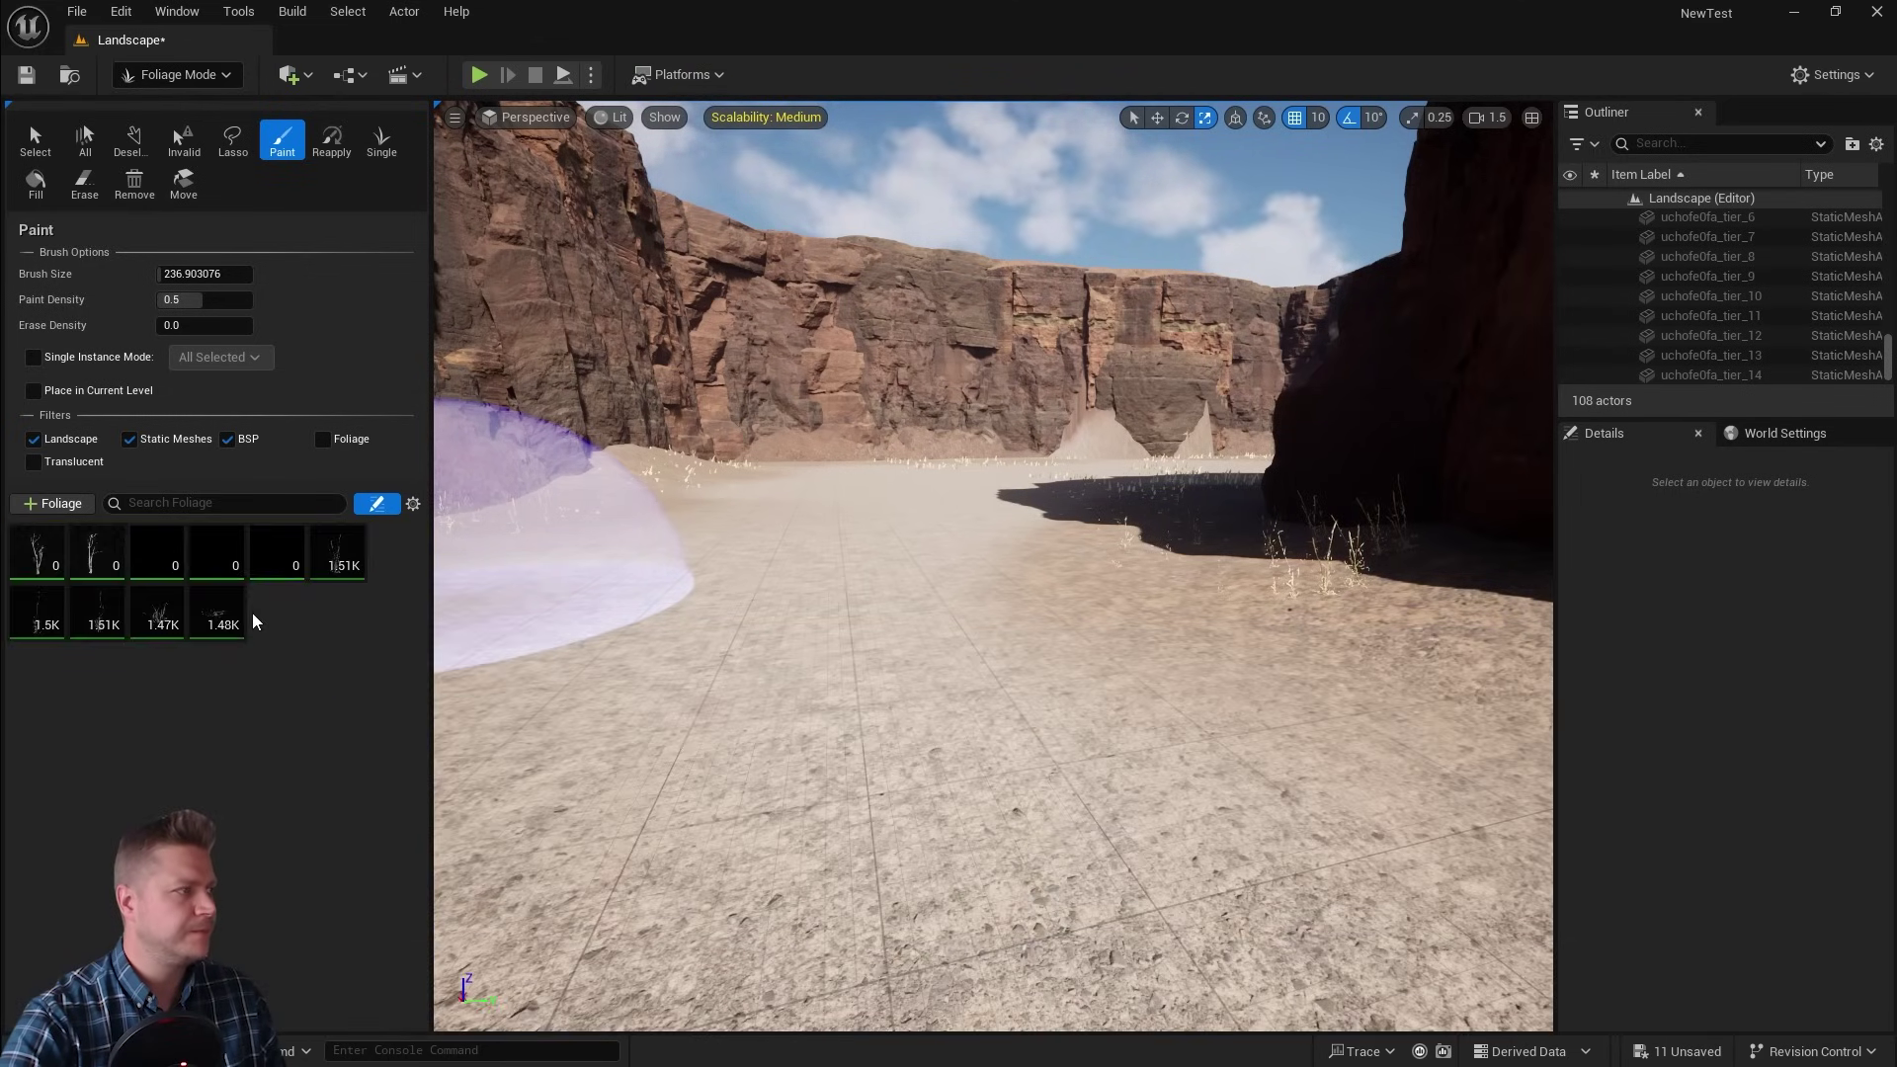
Select the five new tree and juniper foliage types, paint a test clump, and undo it
click(44, 571)
shift+click(97, 559)
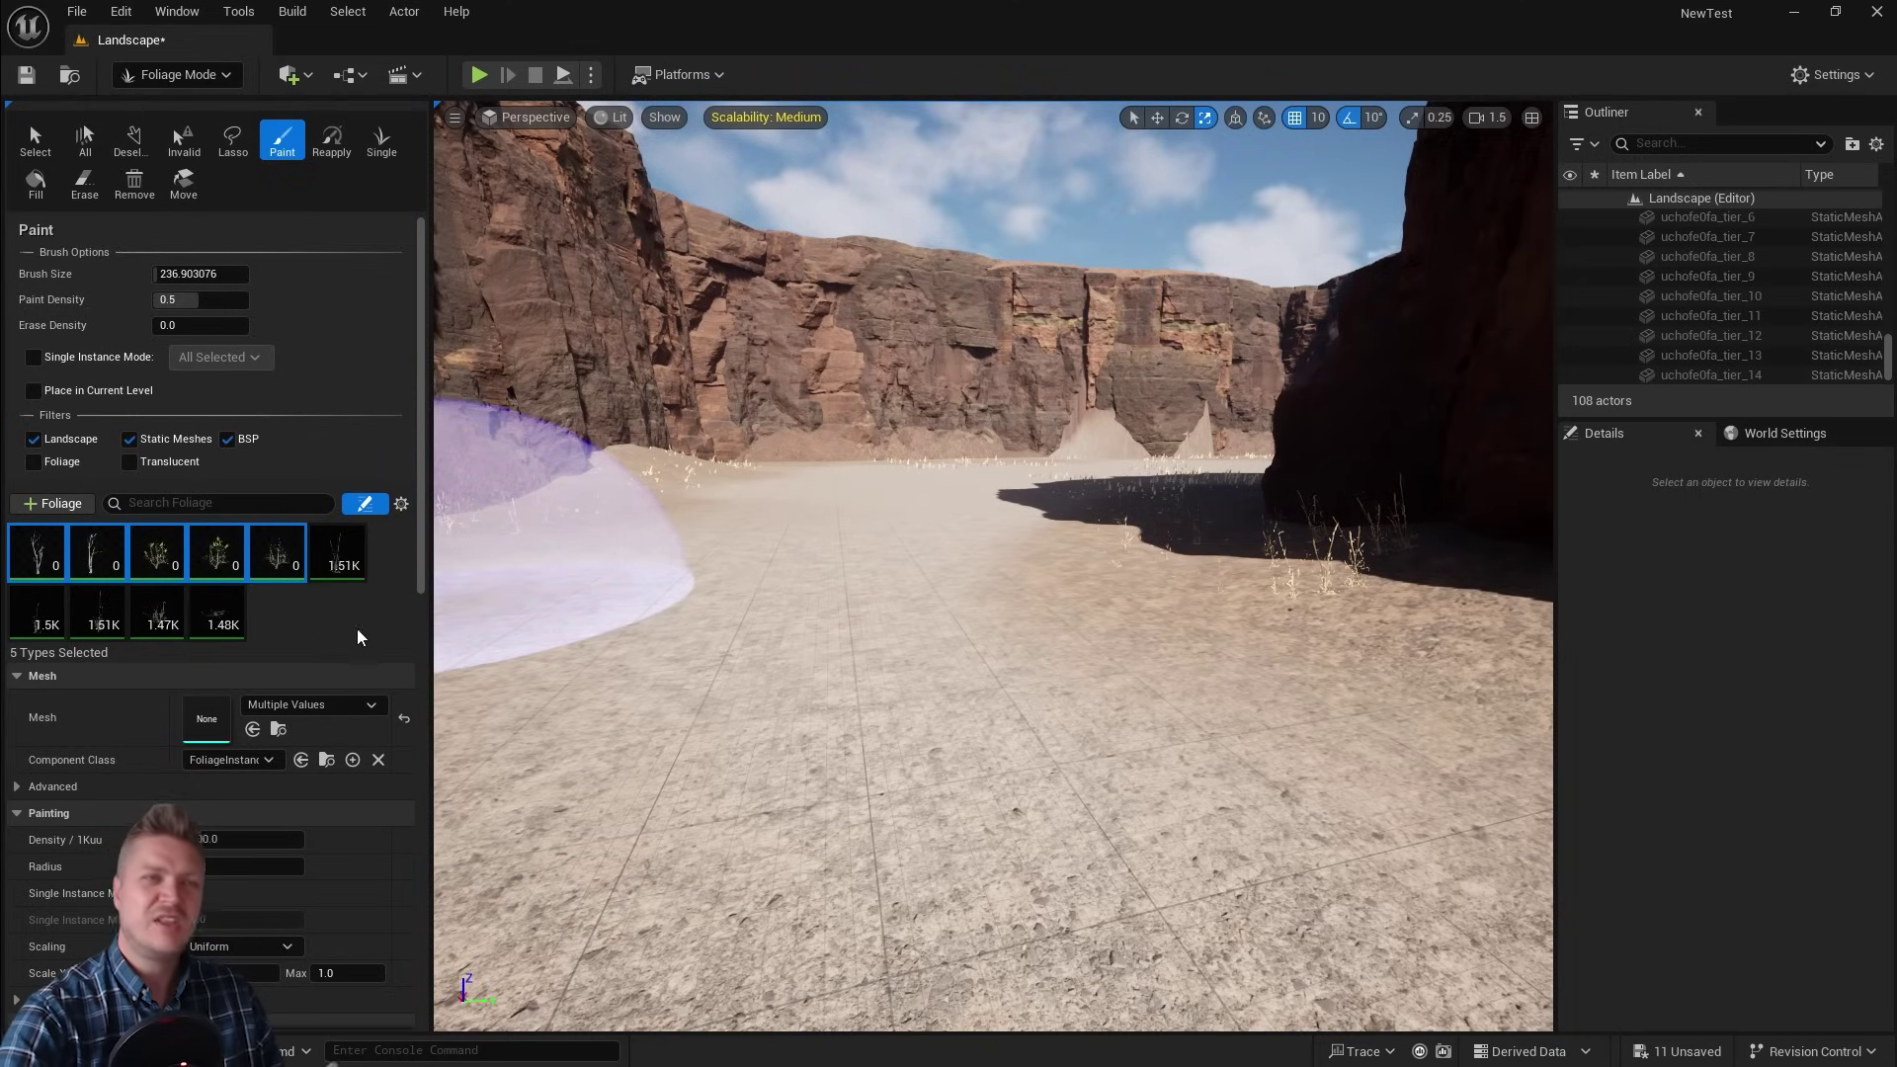
click(856, 572)
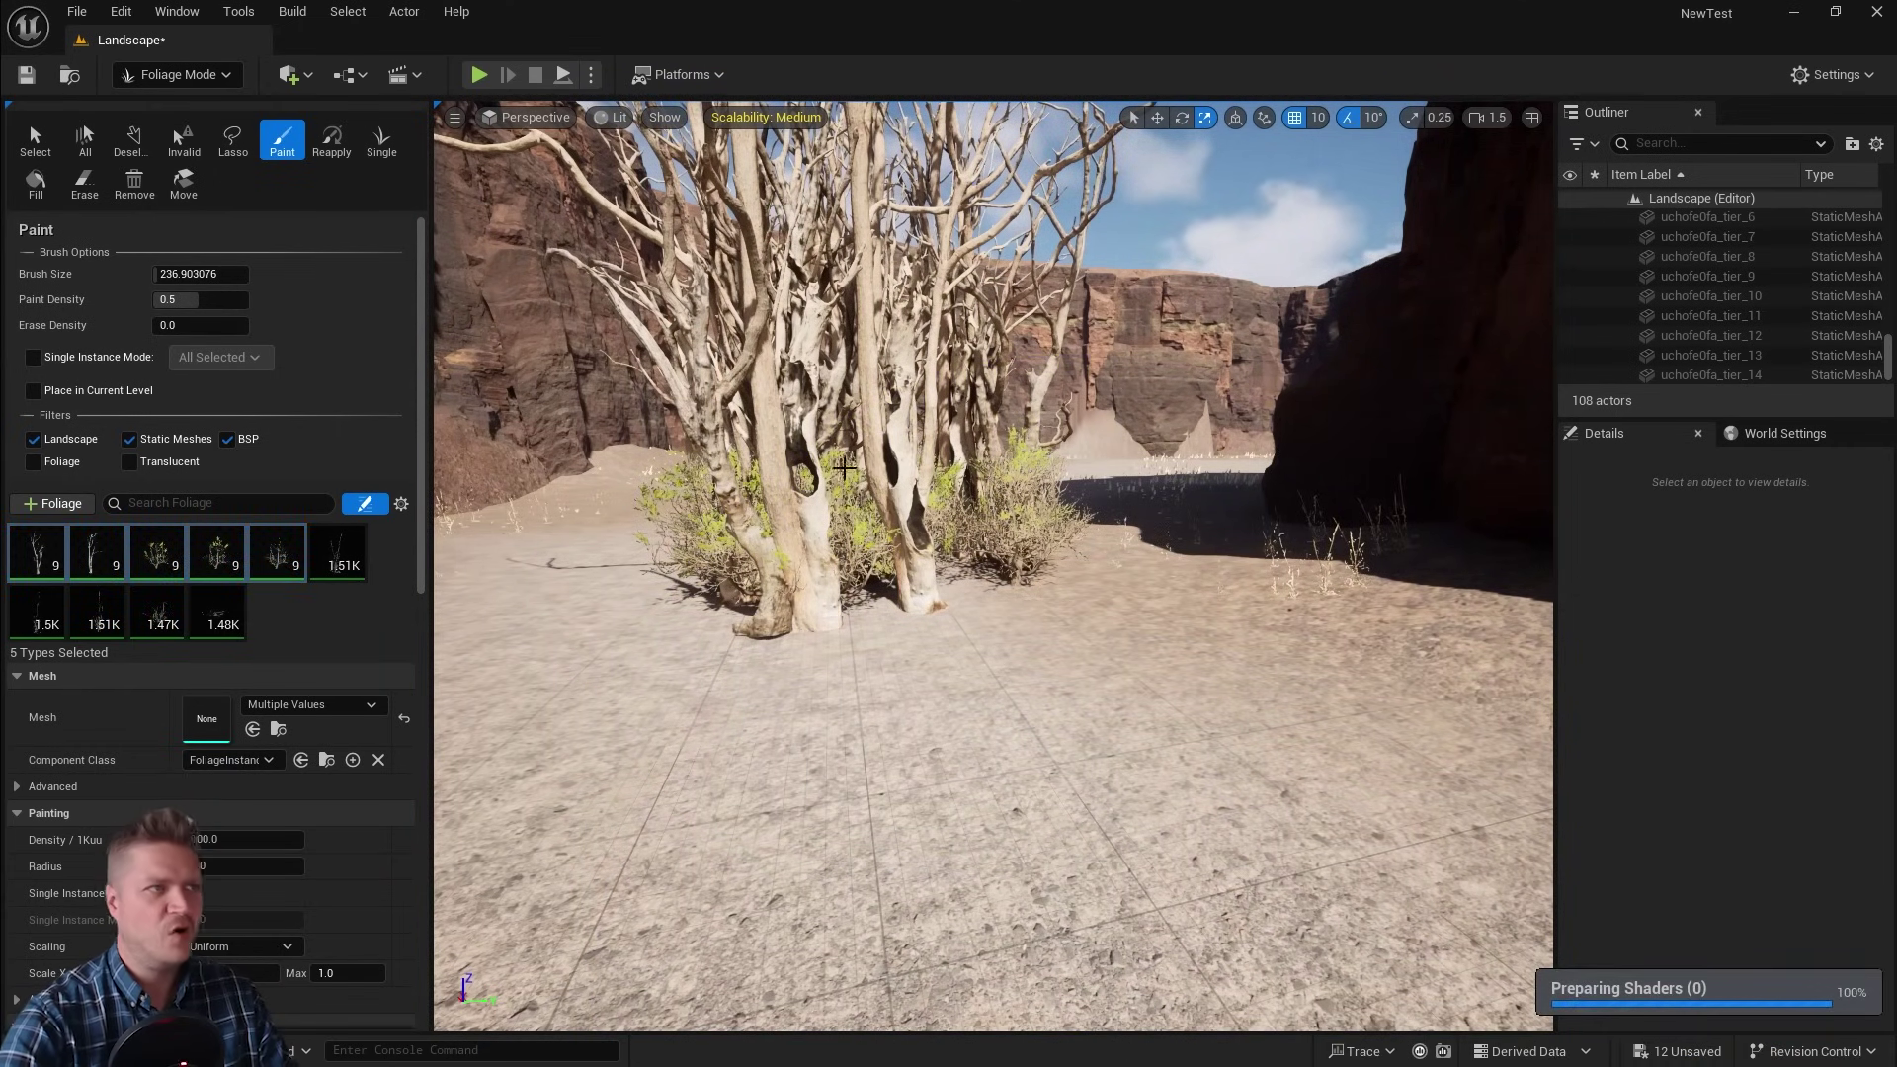
key(ctrl+z)
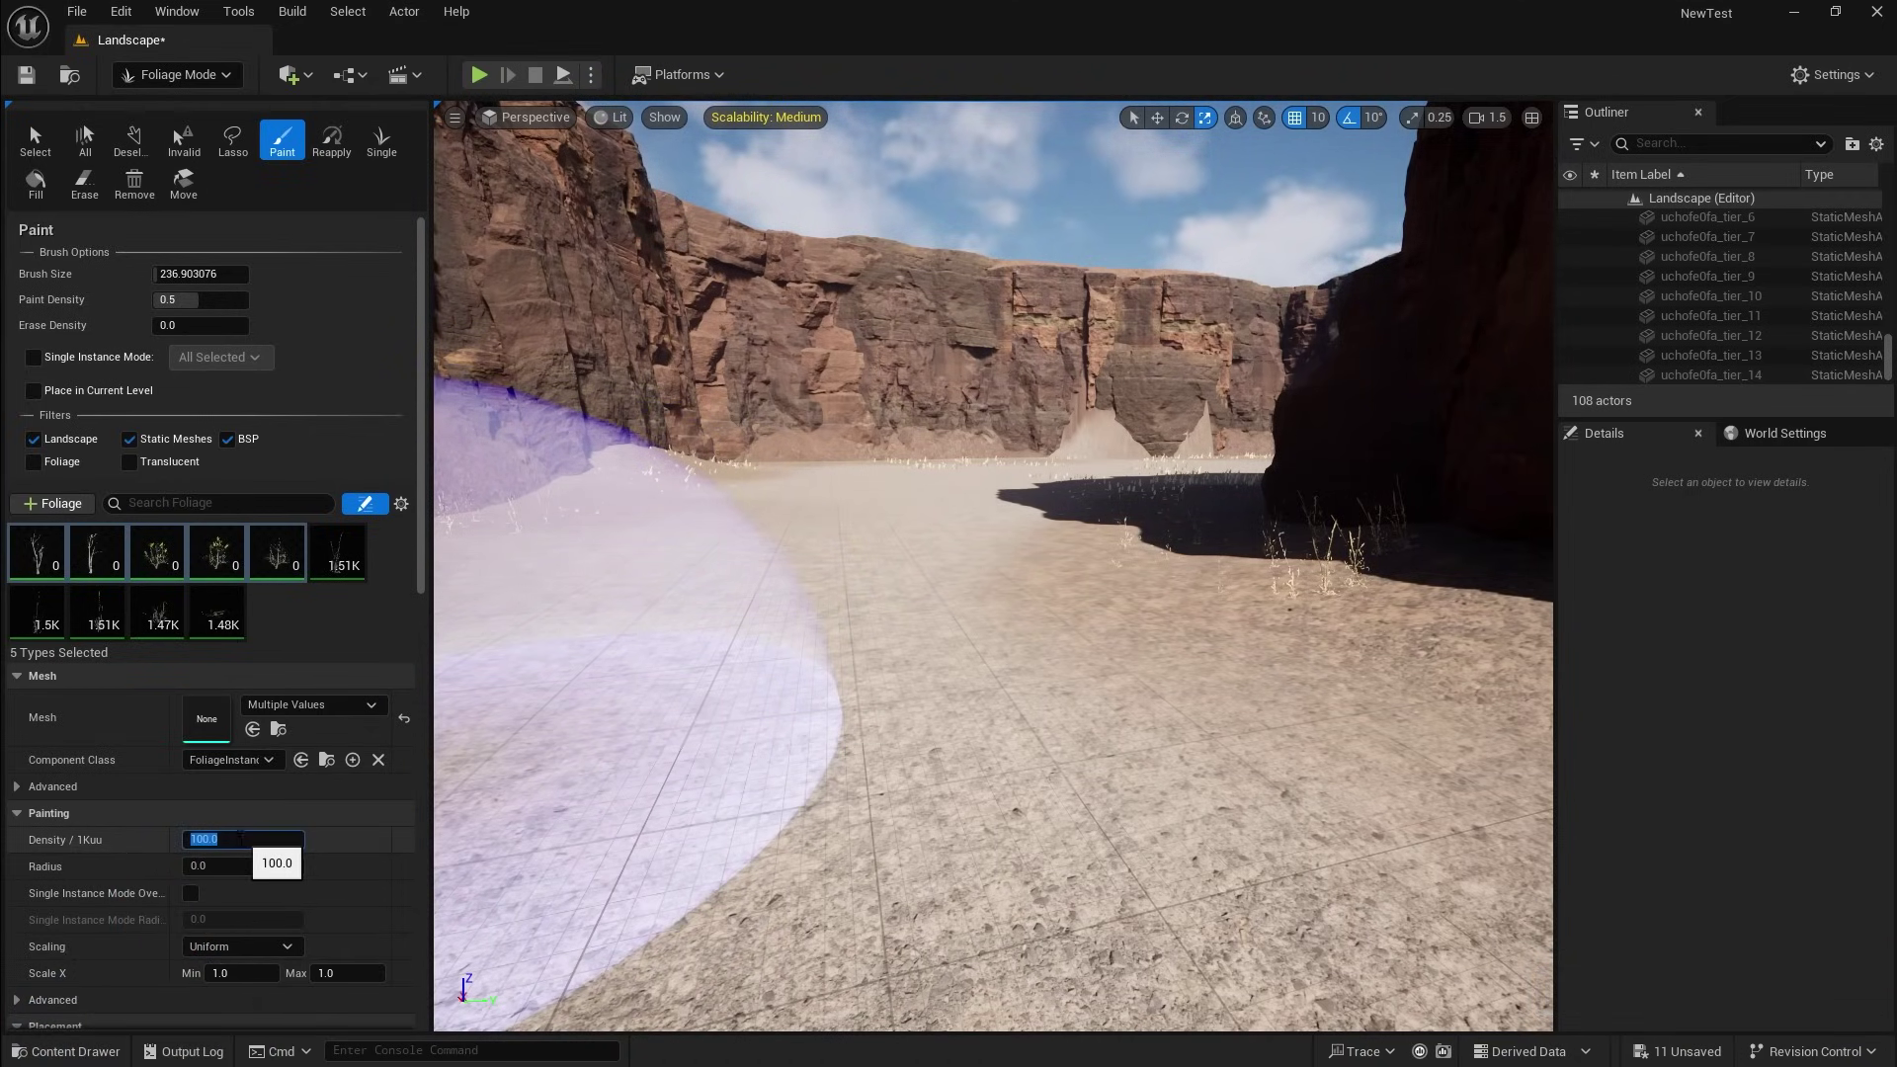
Set density to 0.1 per 1Kuu, enlarge brush to about 802, then test-paint and undo
text(.1)
key(Return)
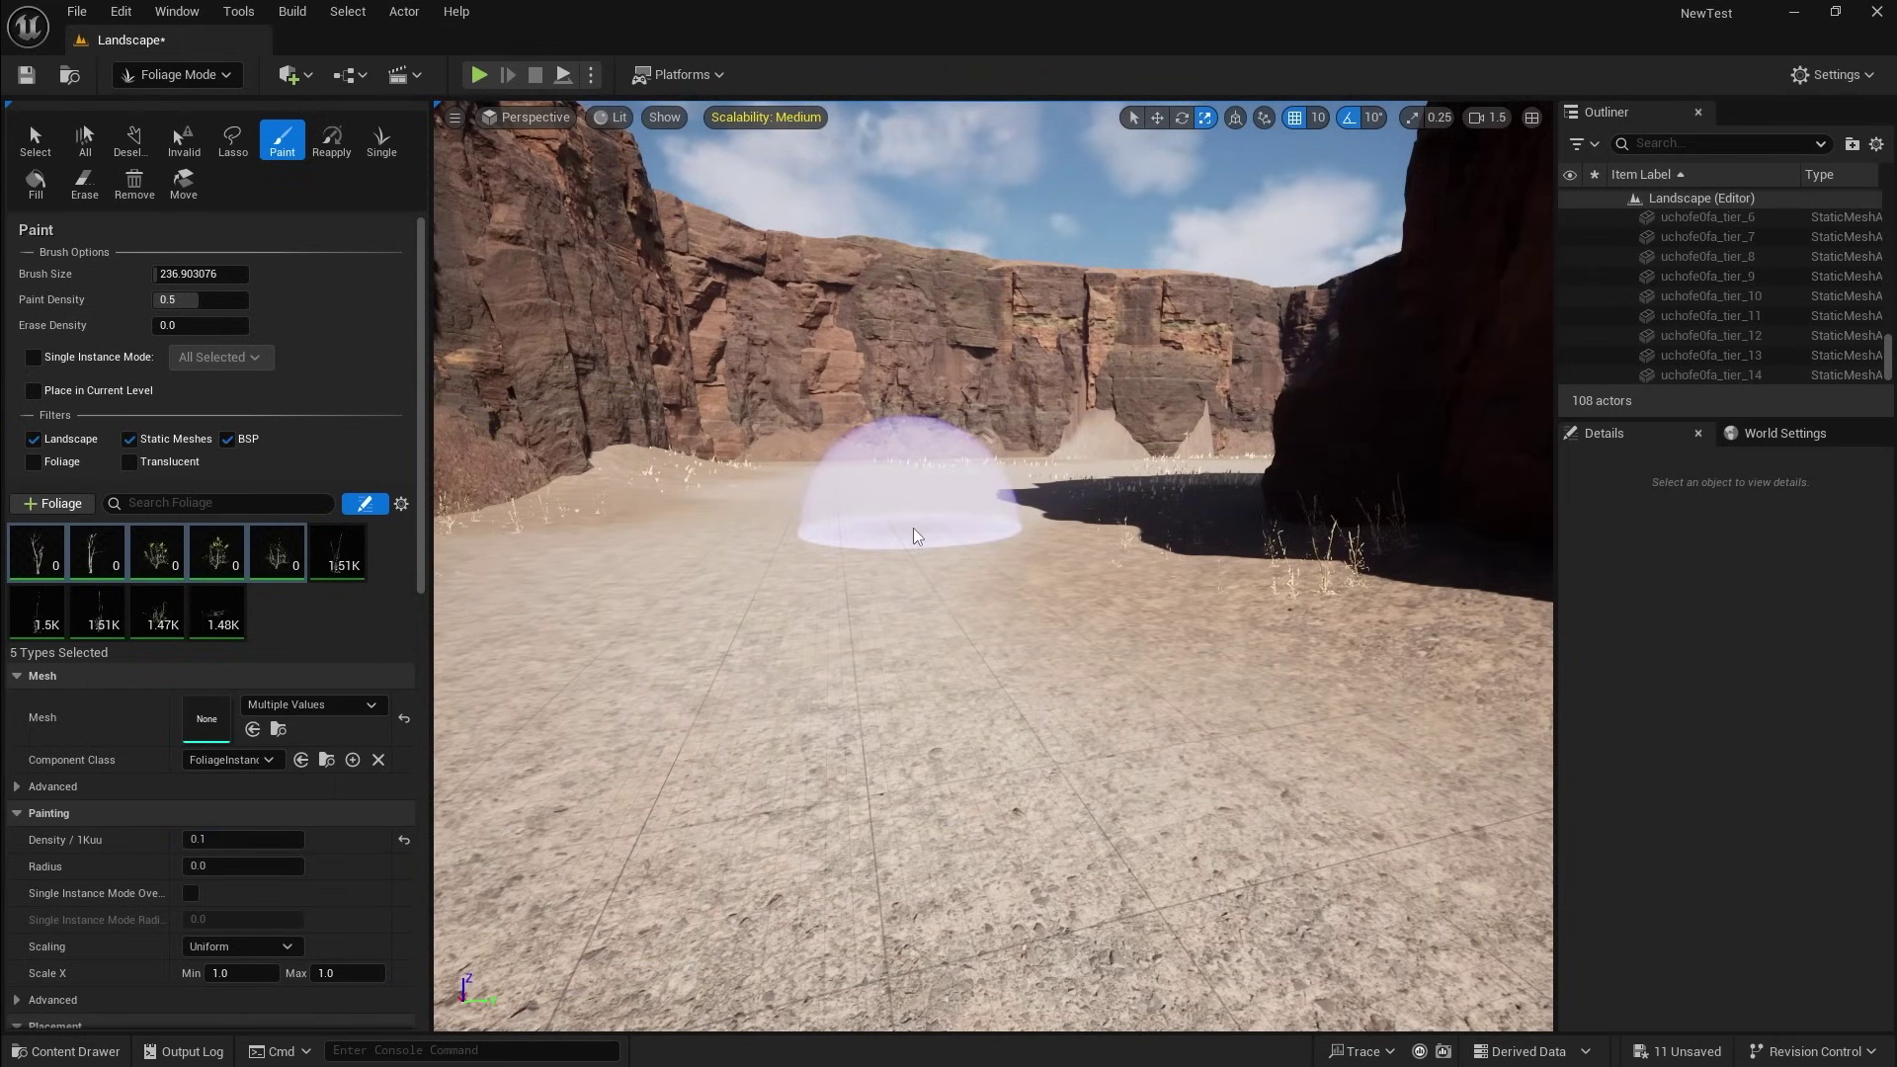
key(bracketright)
key(bracketright)
key(bracketright)
key(bracketright)
key(bracketright)
key(bracketright)
key(bracketright)
key(bracketright)
key(bracketright)
key(bracketright)
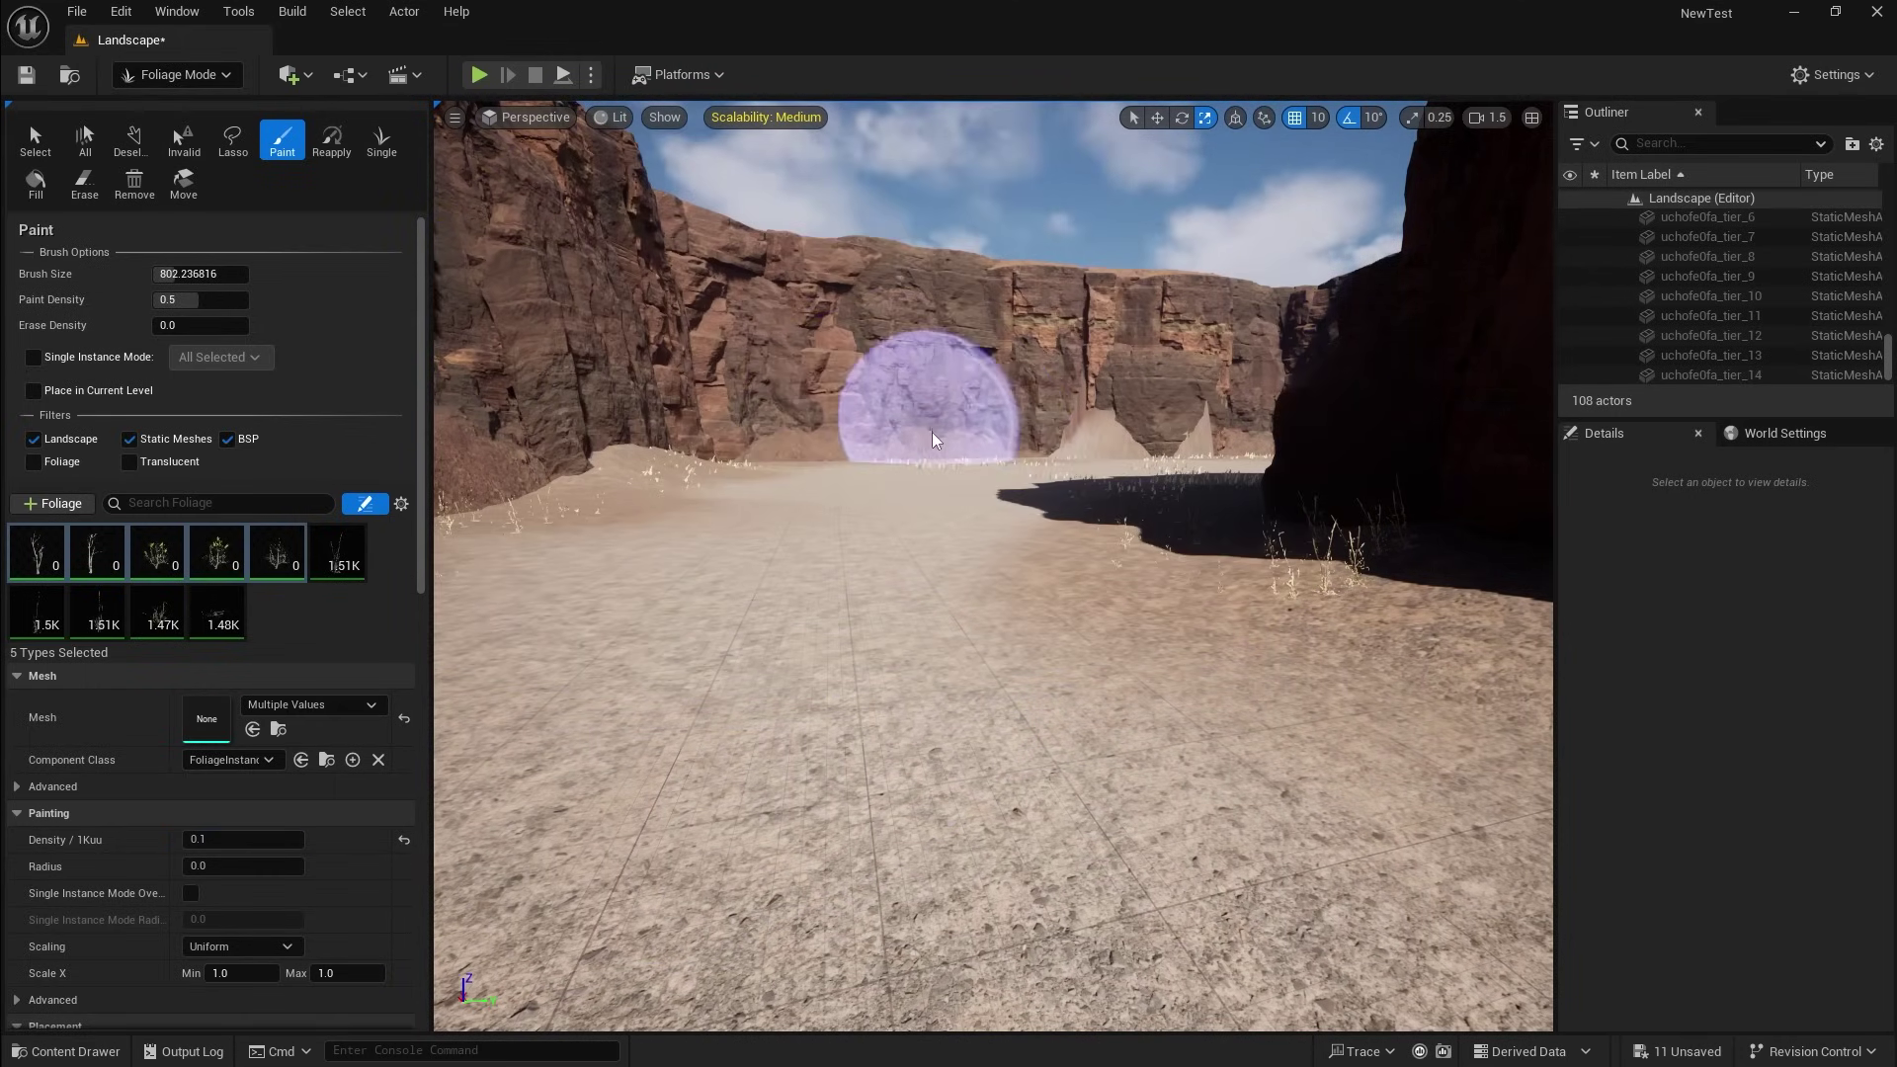
click(895, 490)
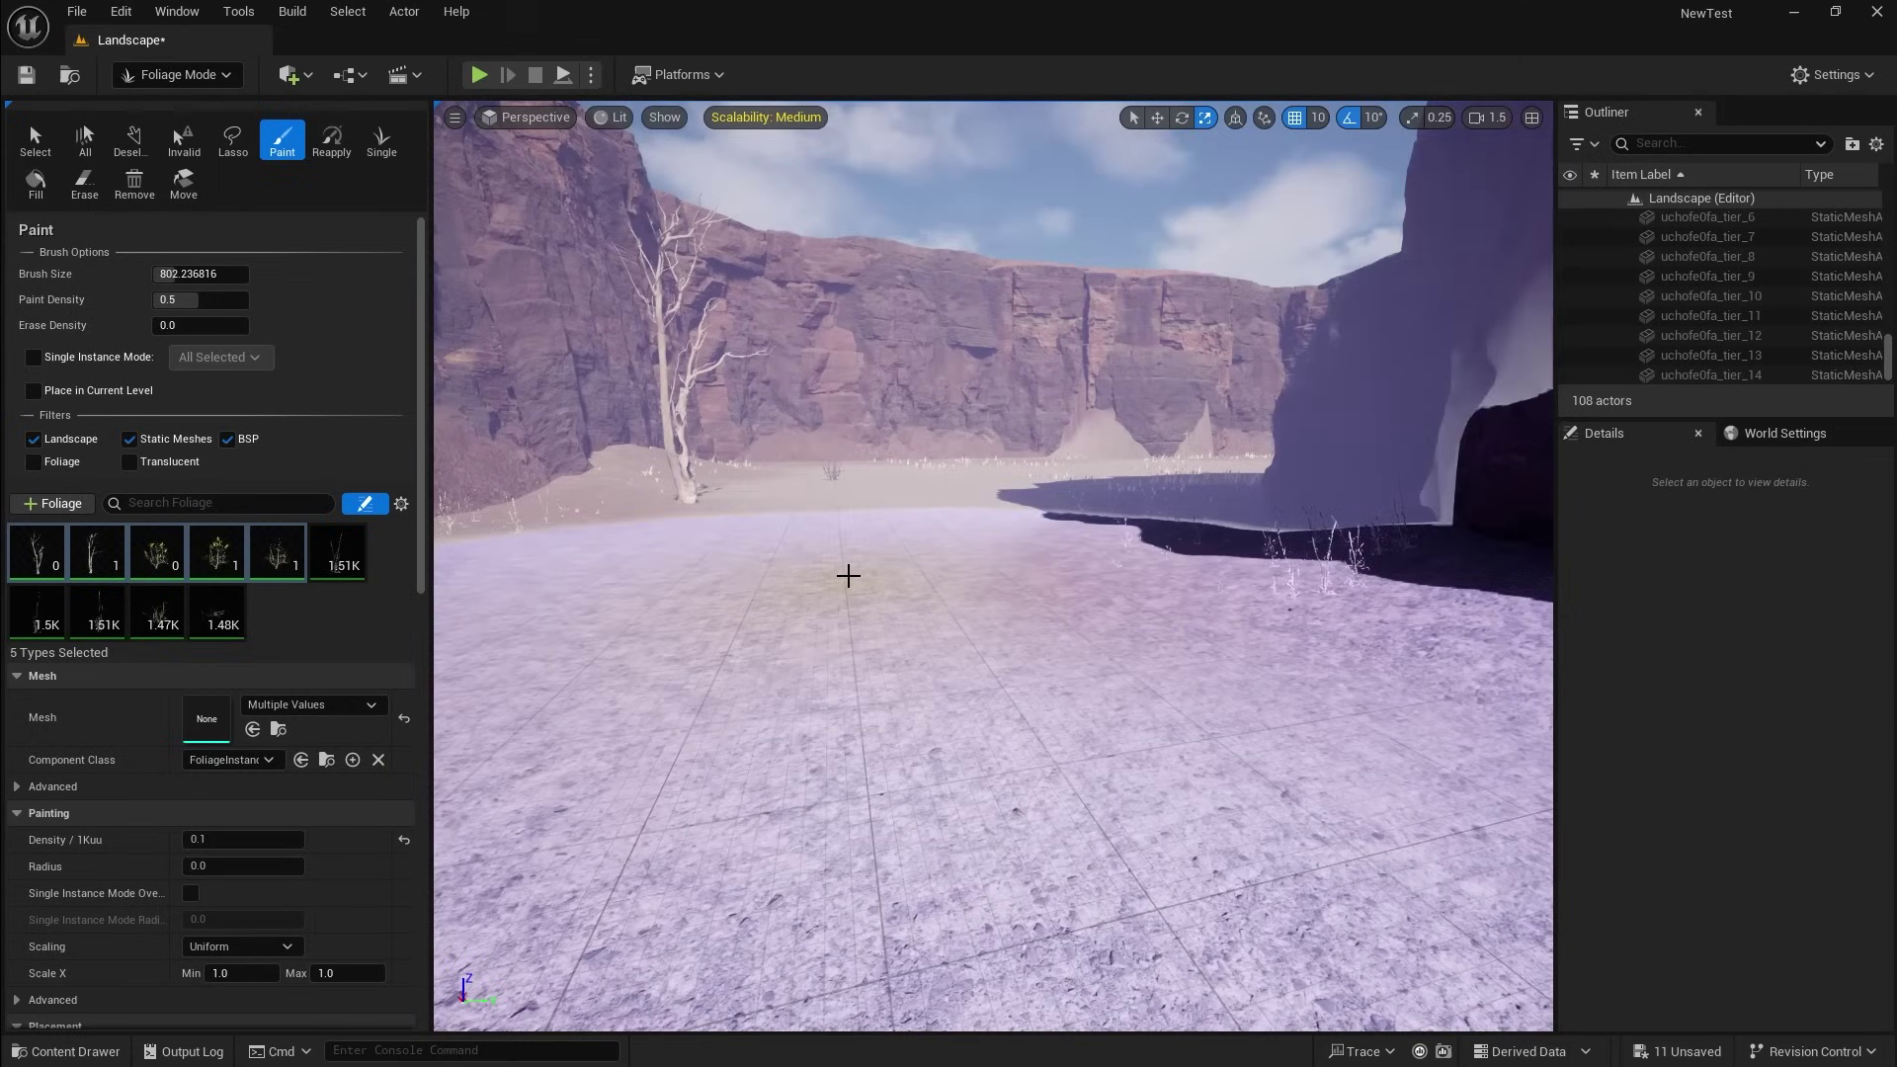
key(ctrl+z)
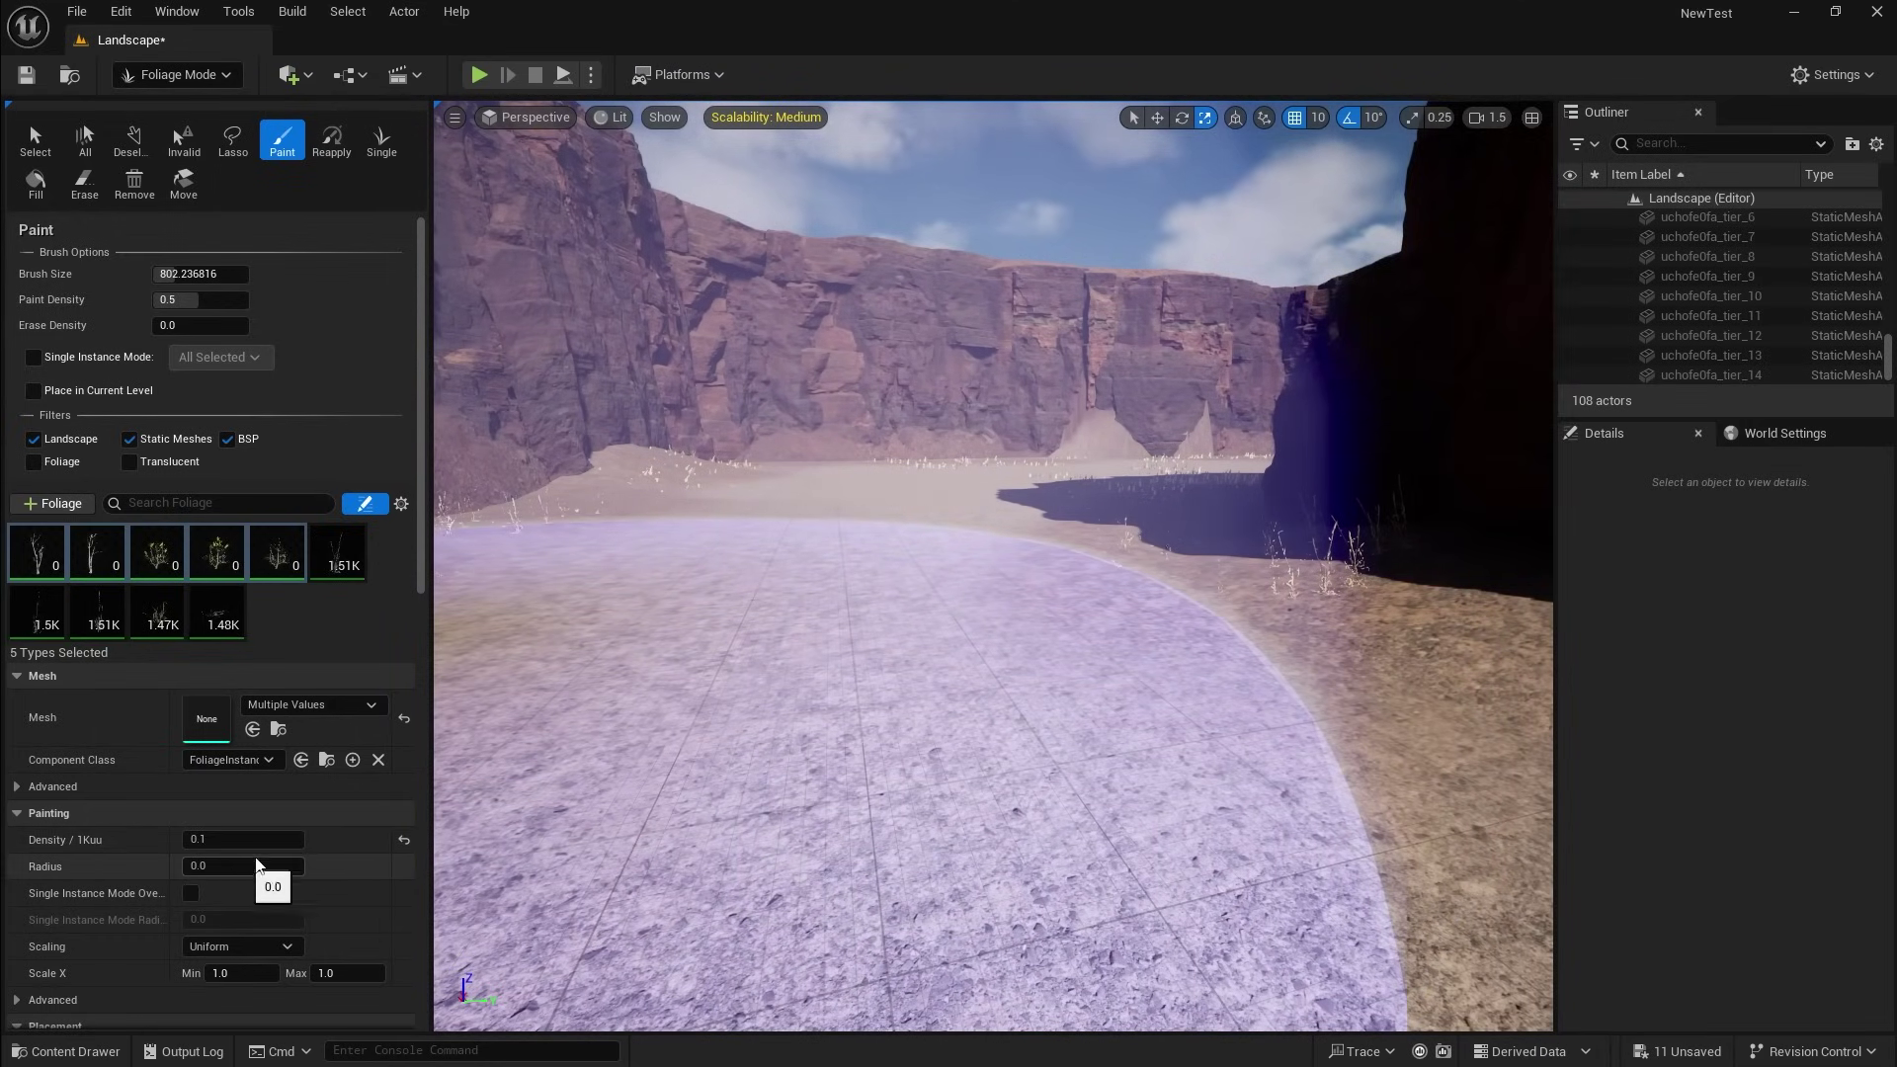
Set the foliage scale range to 0.5 minimum and 1.3 maximum
scroll(277, 855, down, 5)
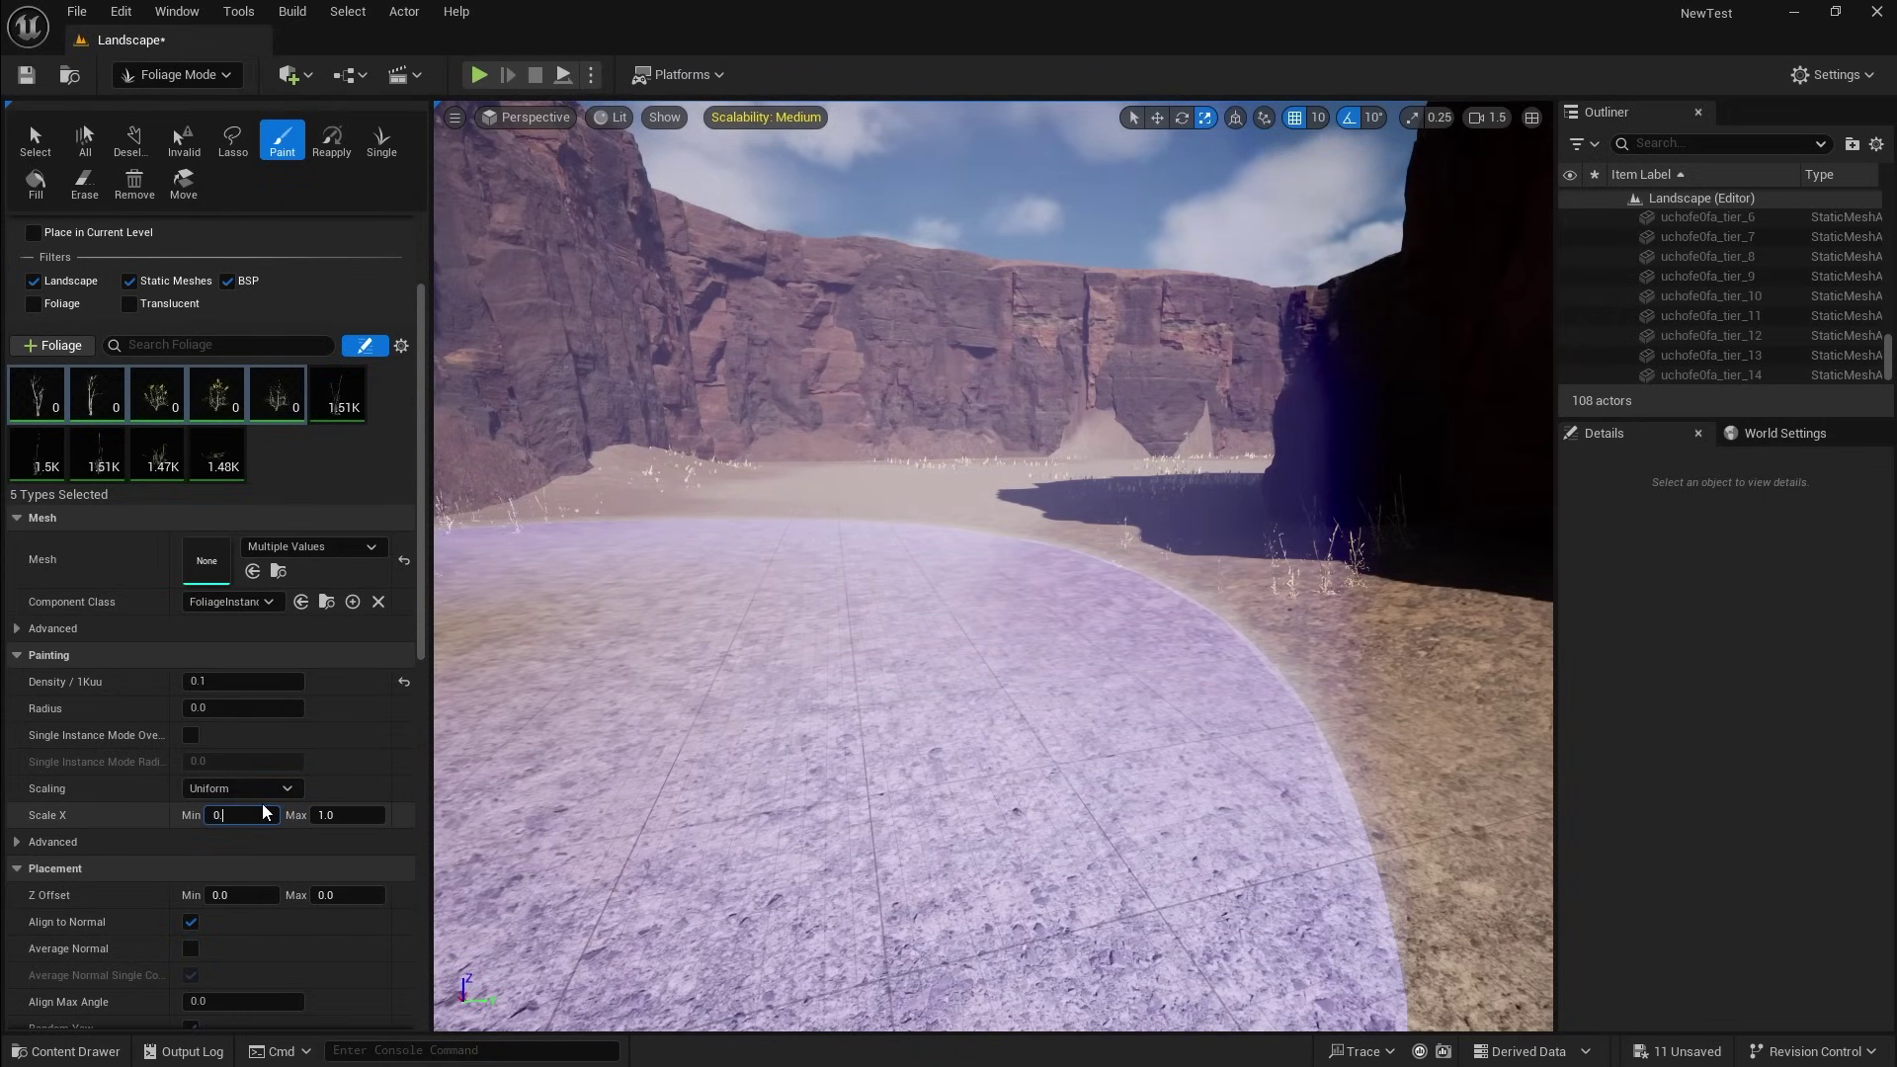
key(Tab)
text(1.3)
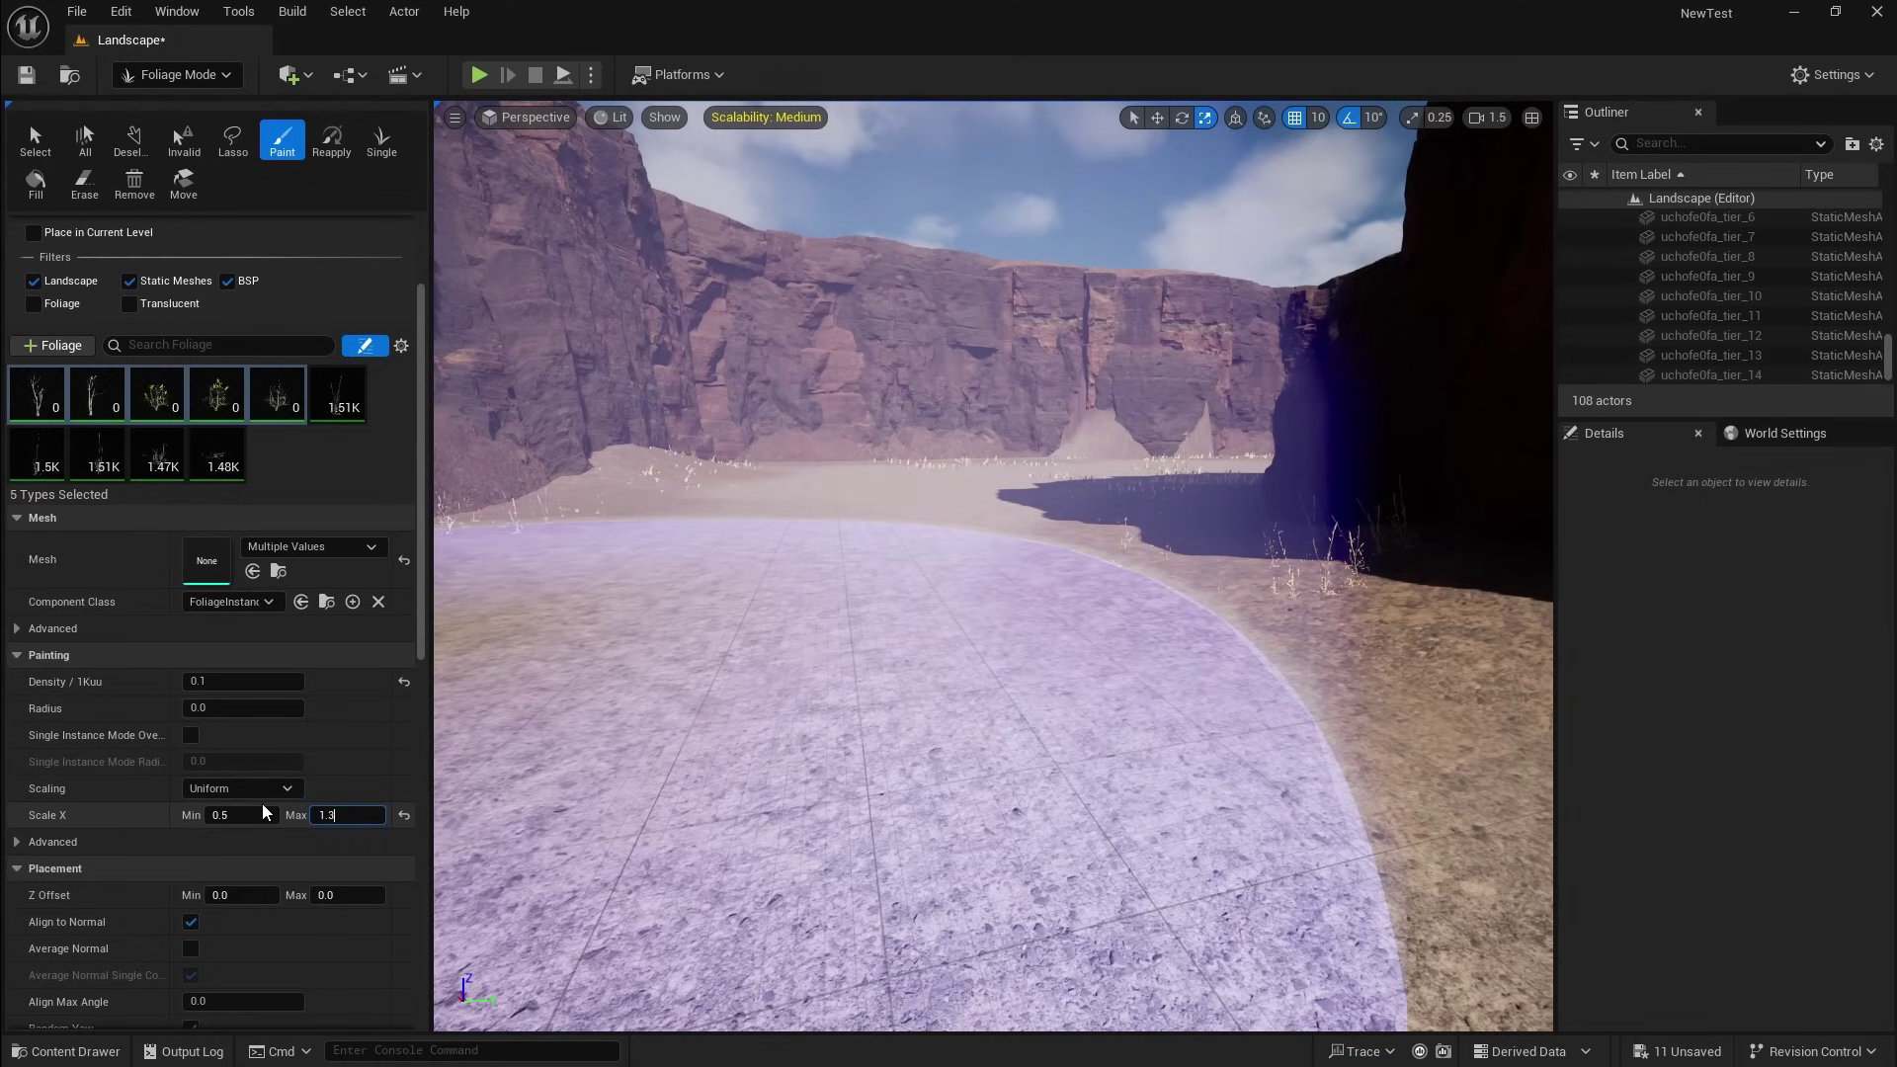
key(Return)
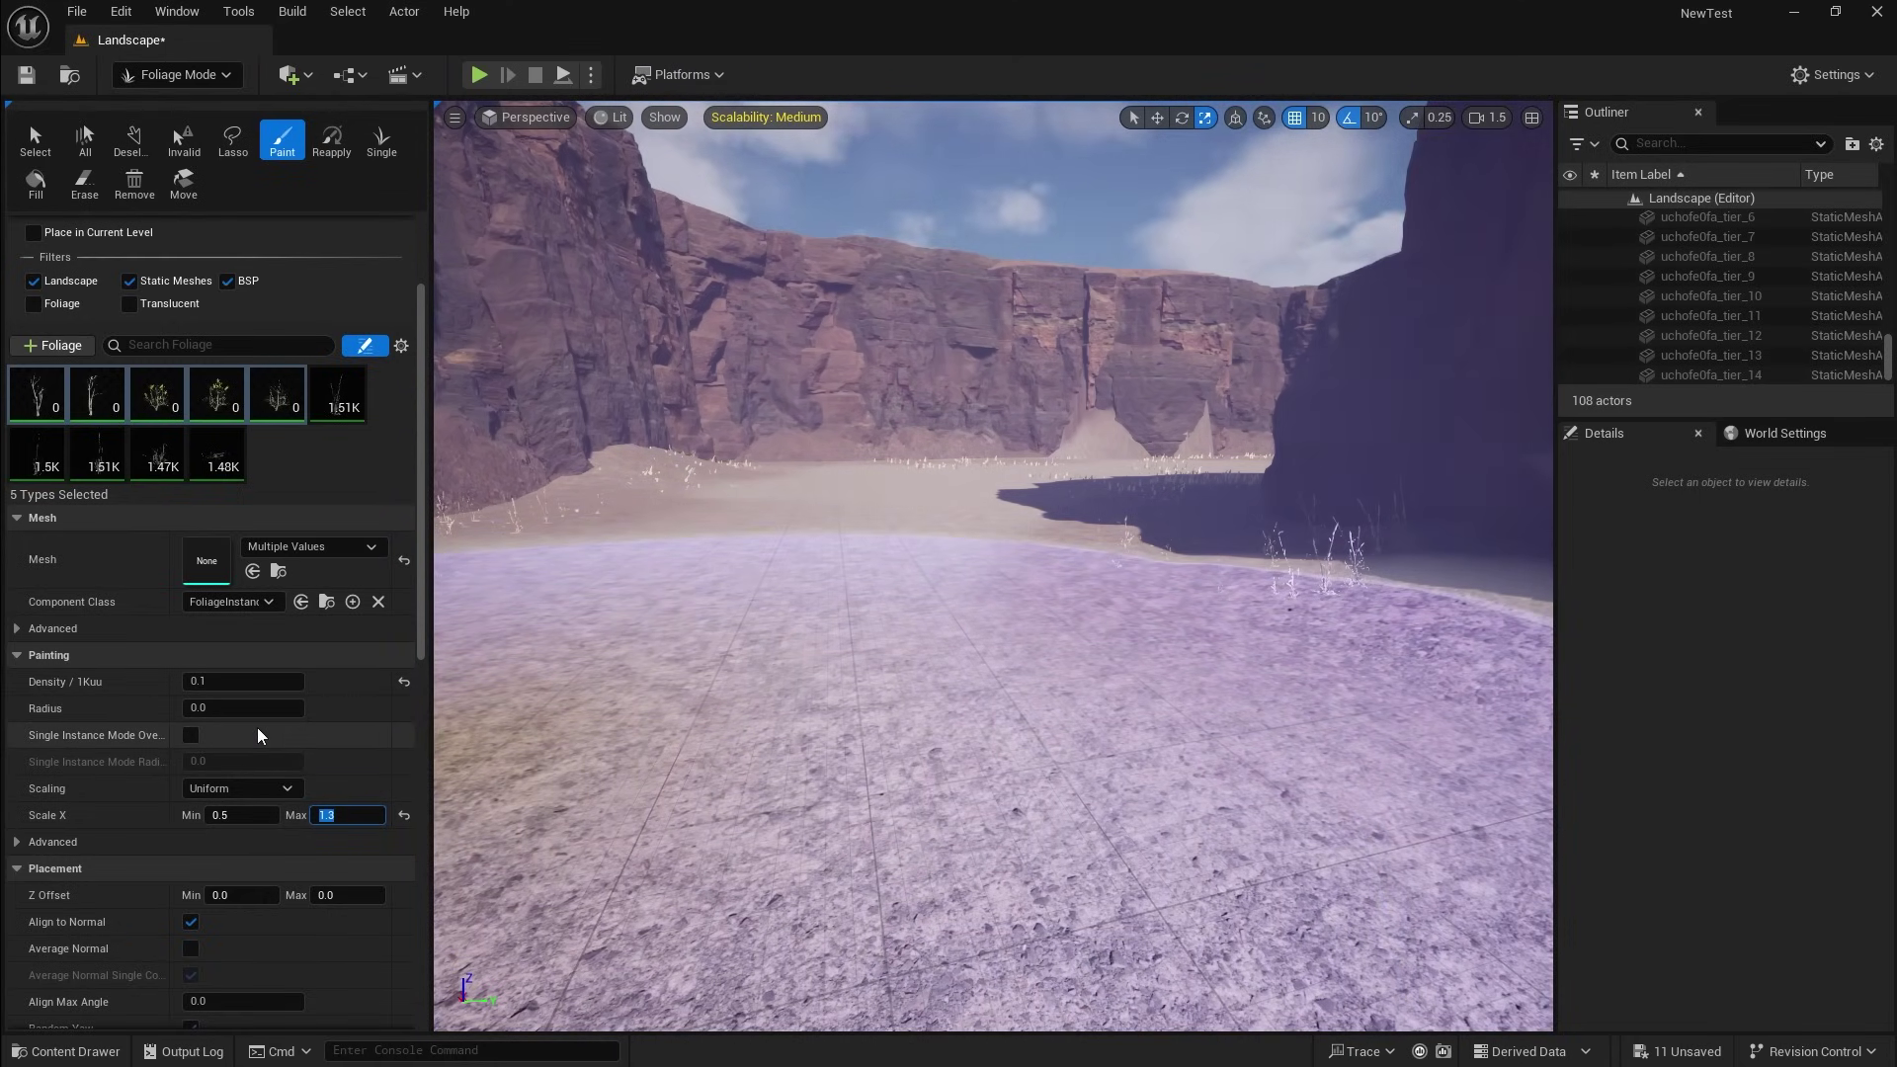
Limit Ground Slope Angle Max to 35 degrees
scroll(275, 725, down, 6)
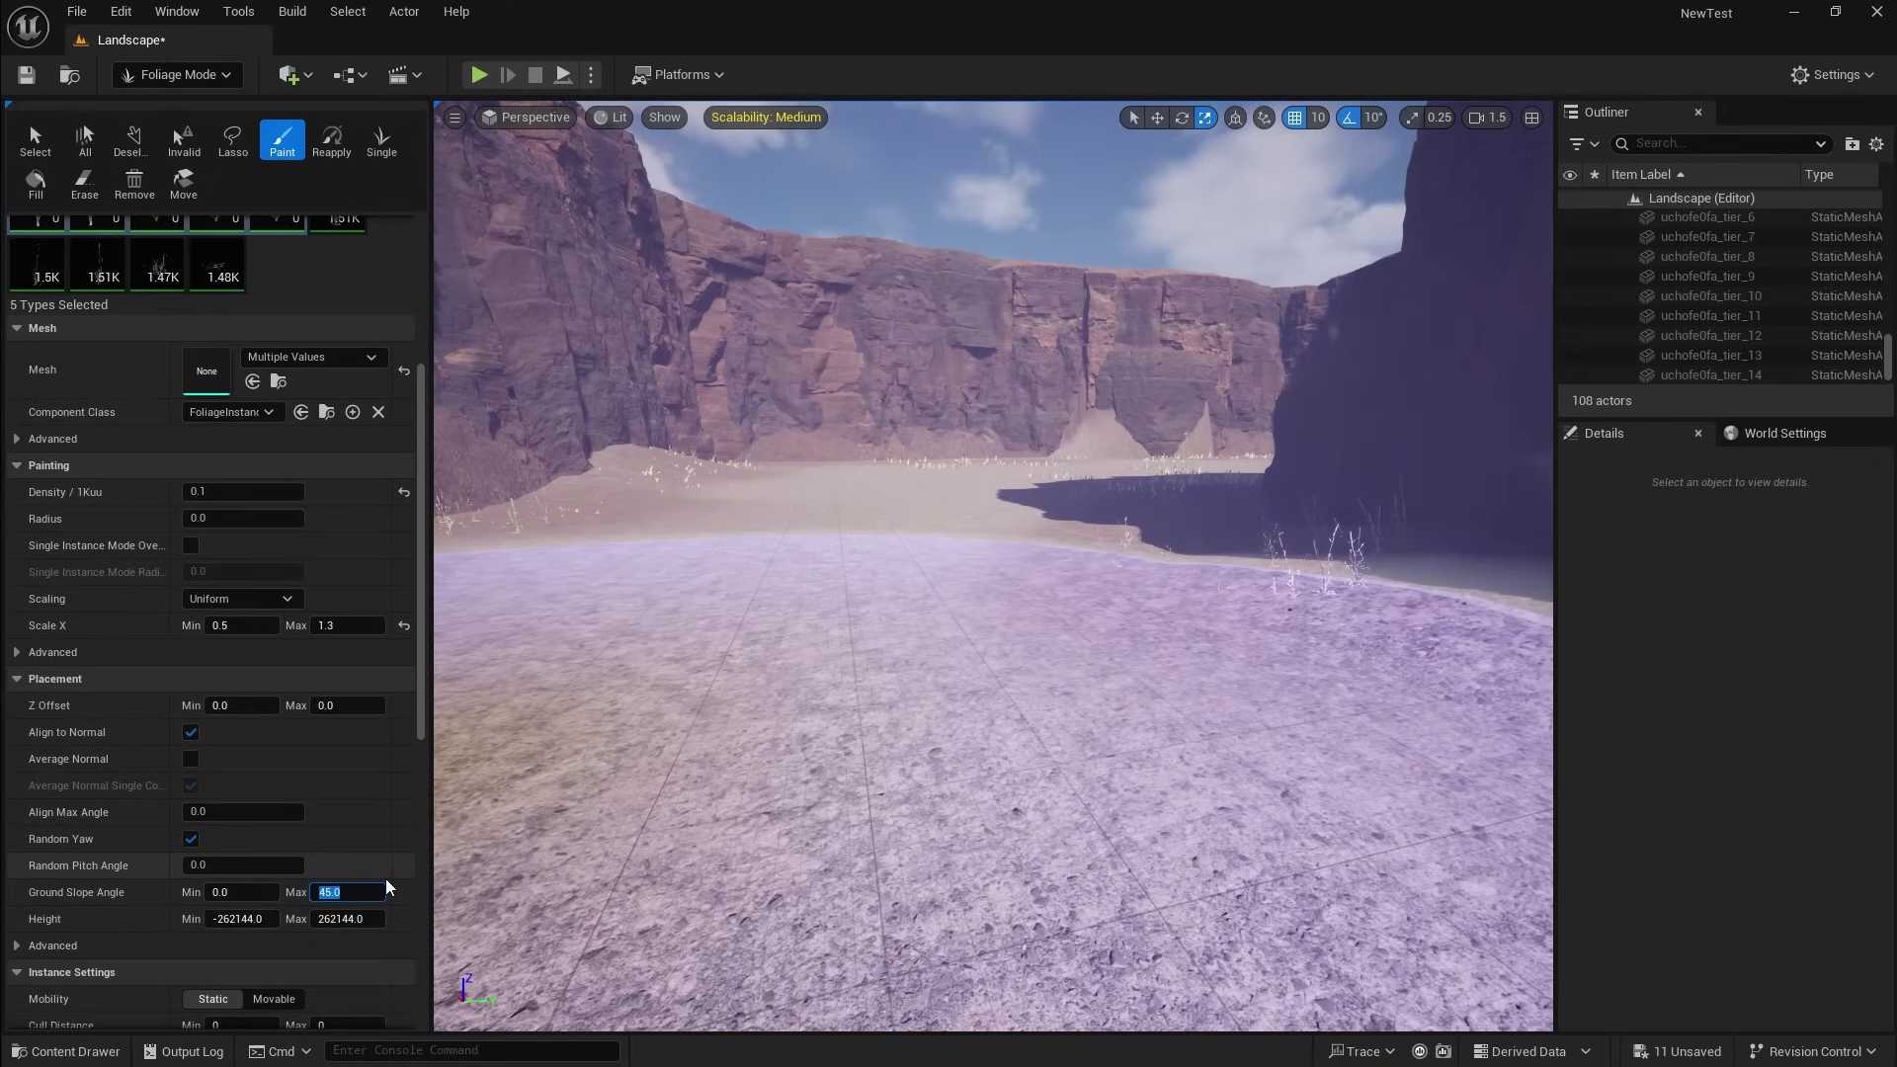
text(35)
key(Return)
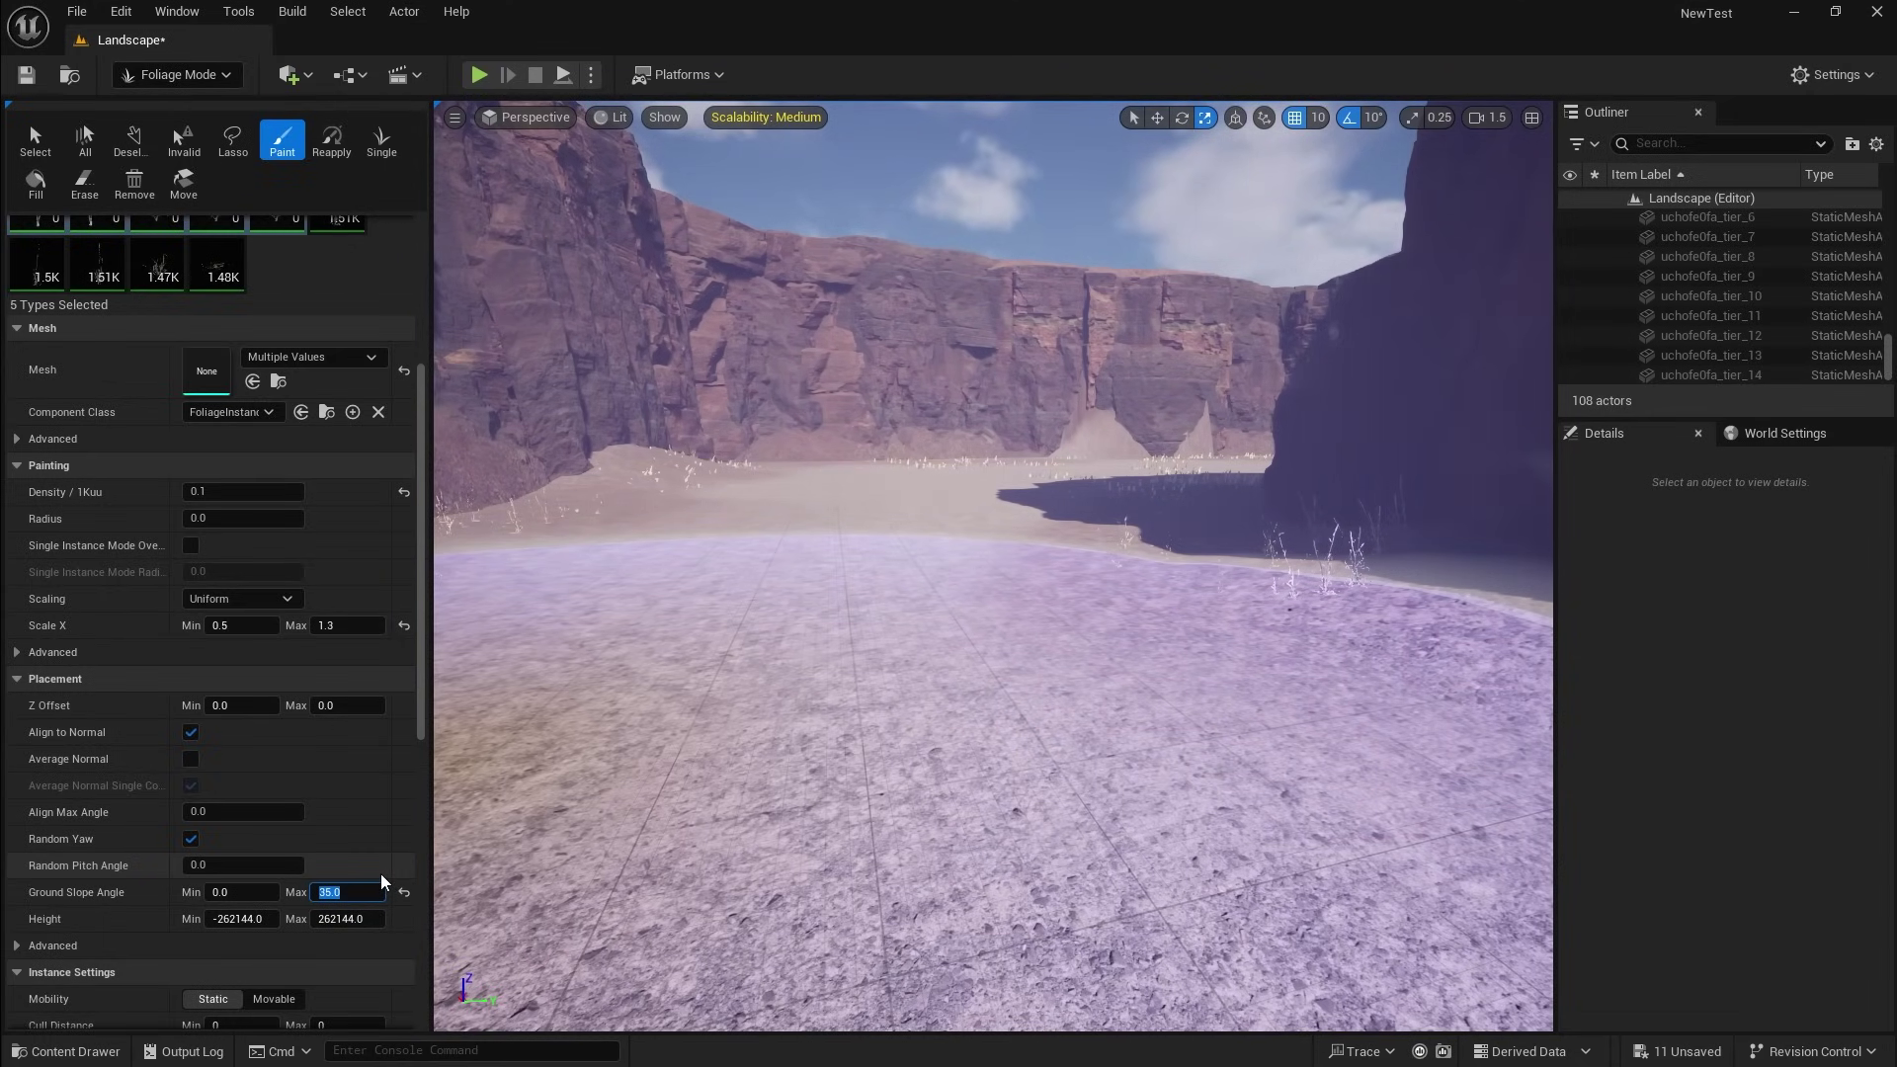
Change the Collision Presets from NoCollision to BlockAll
scroll(198, 838, down, 4)
scroll(197, 838, down, 5)
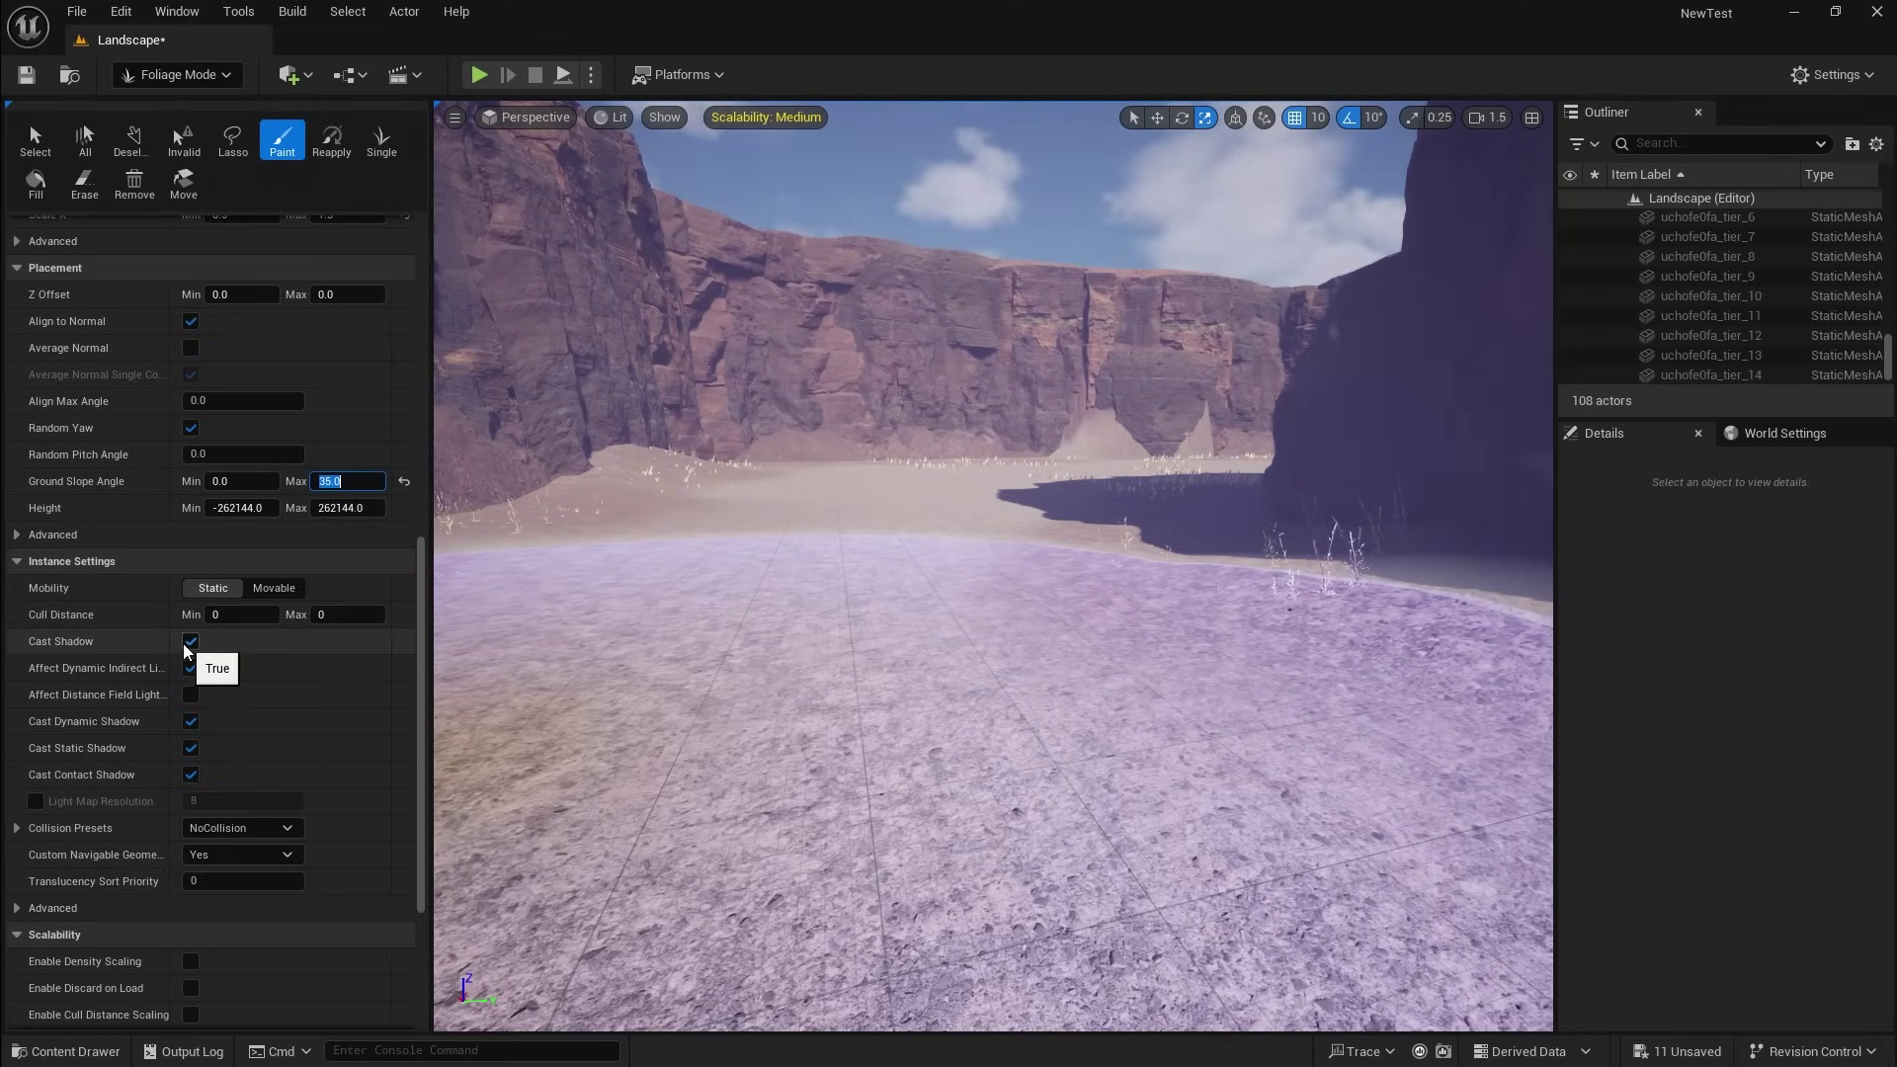
click(262, 828)
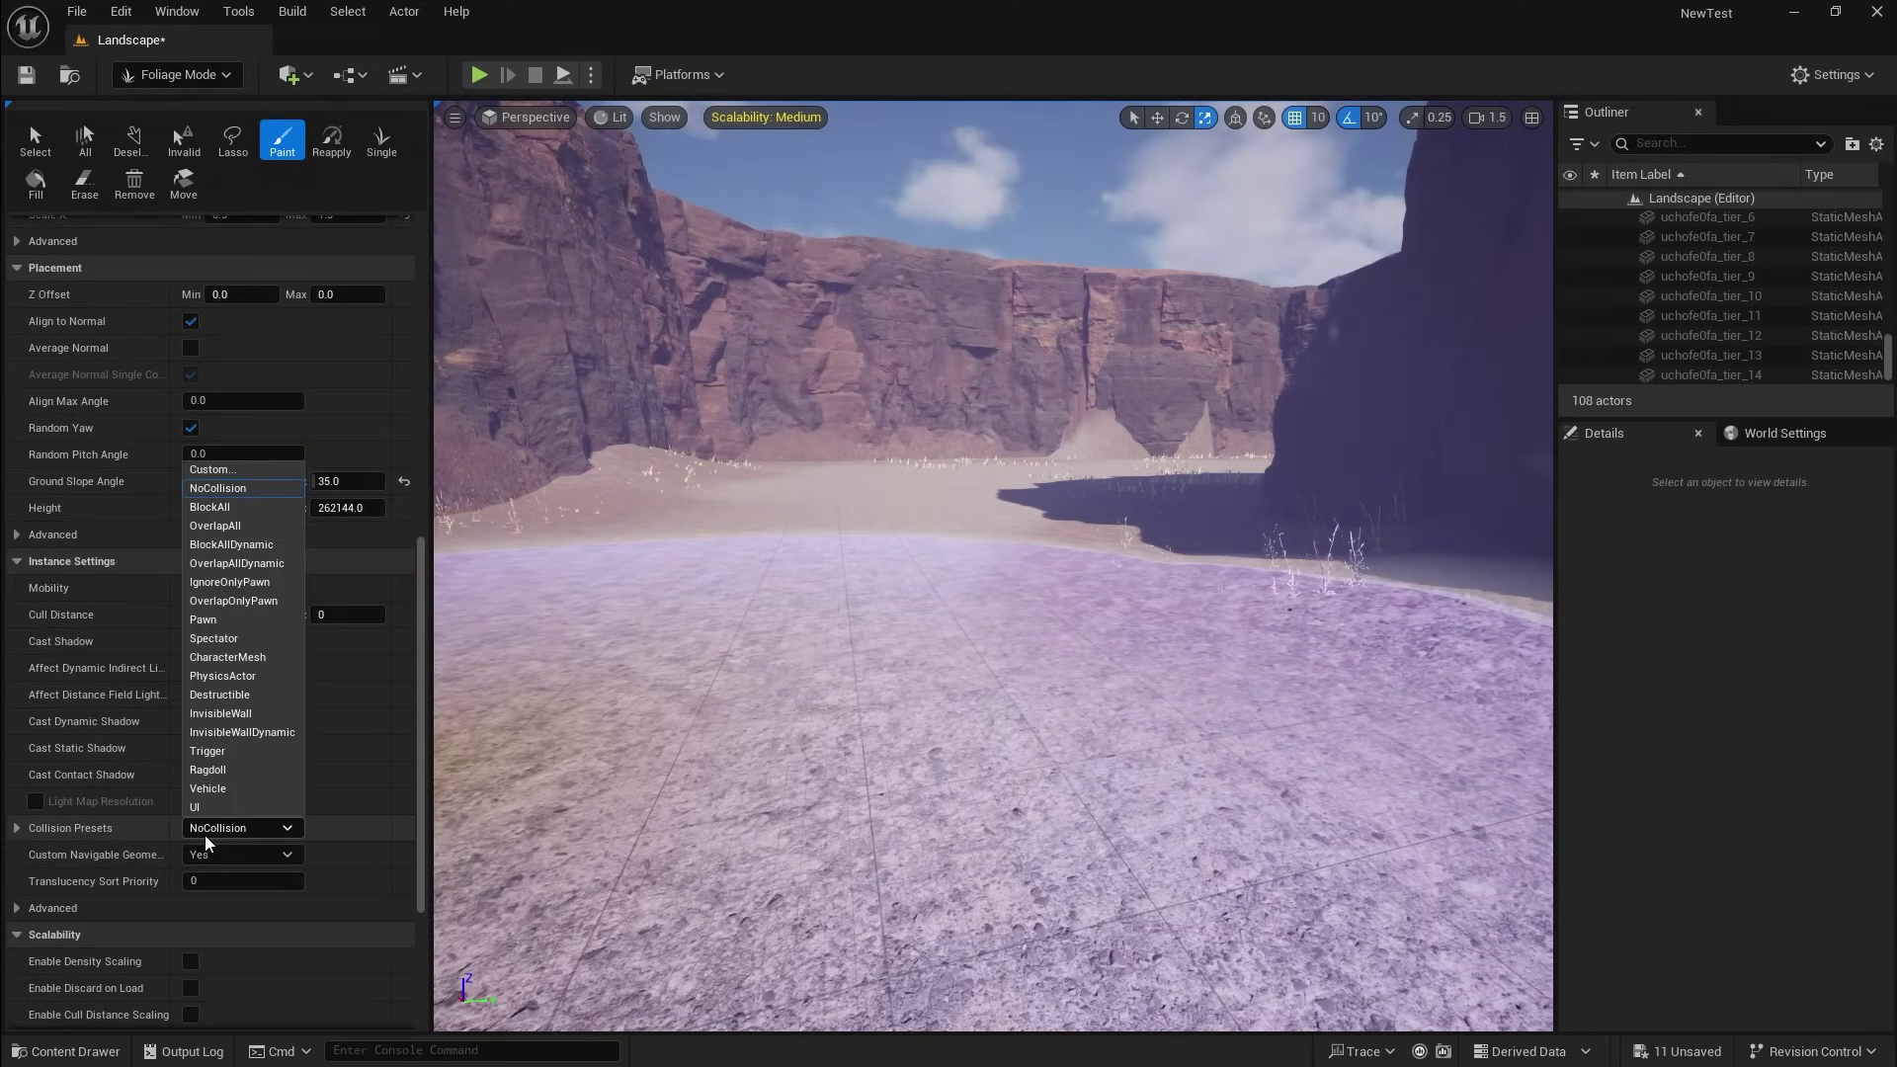
click(232, 506)
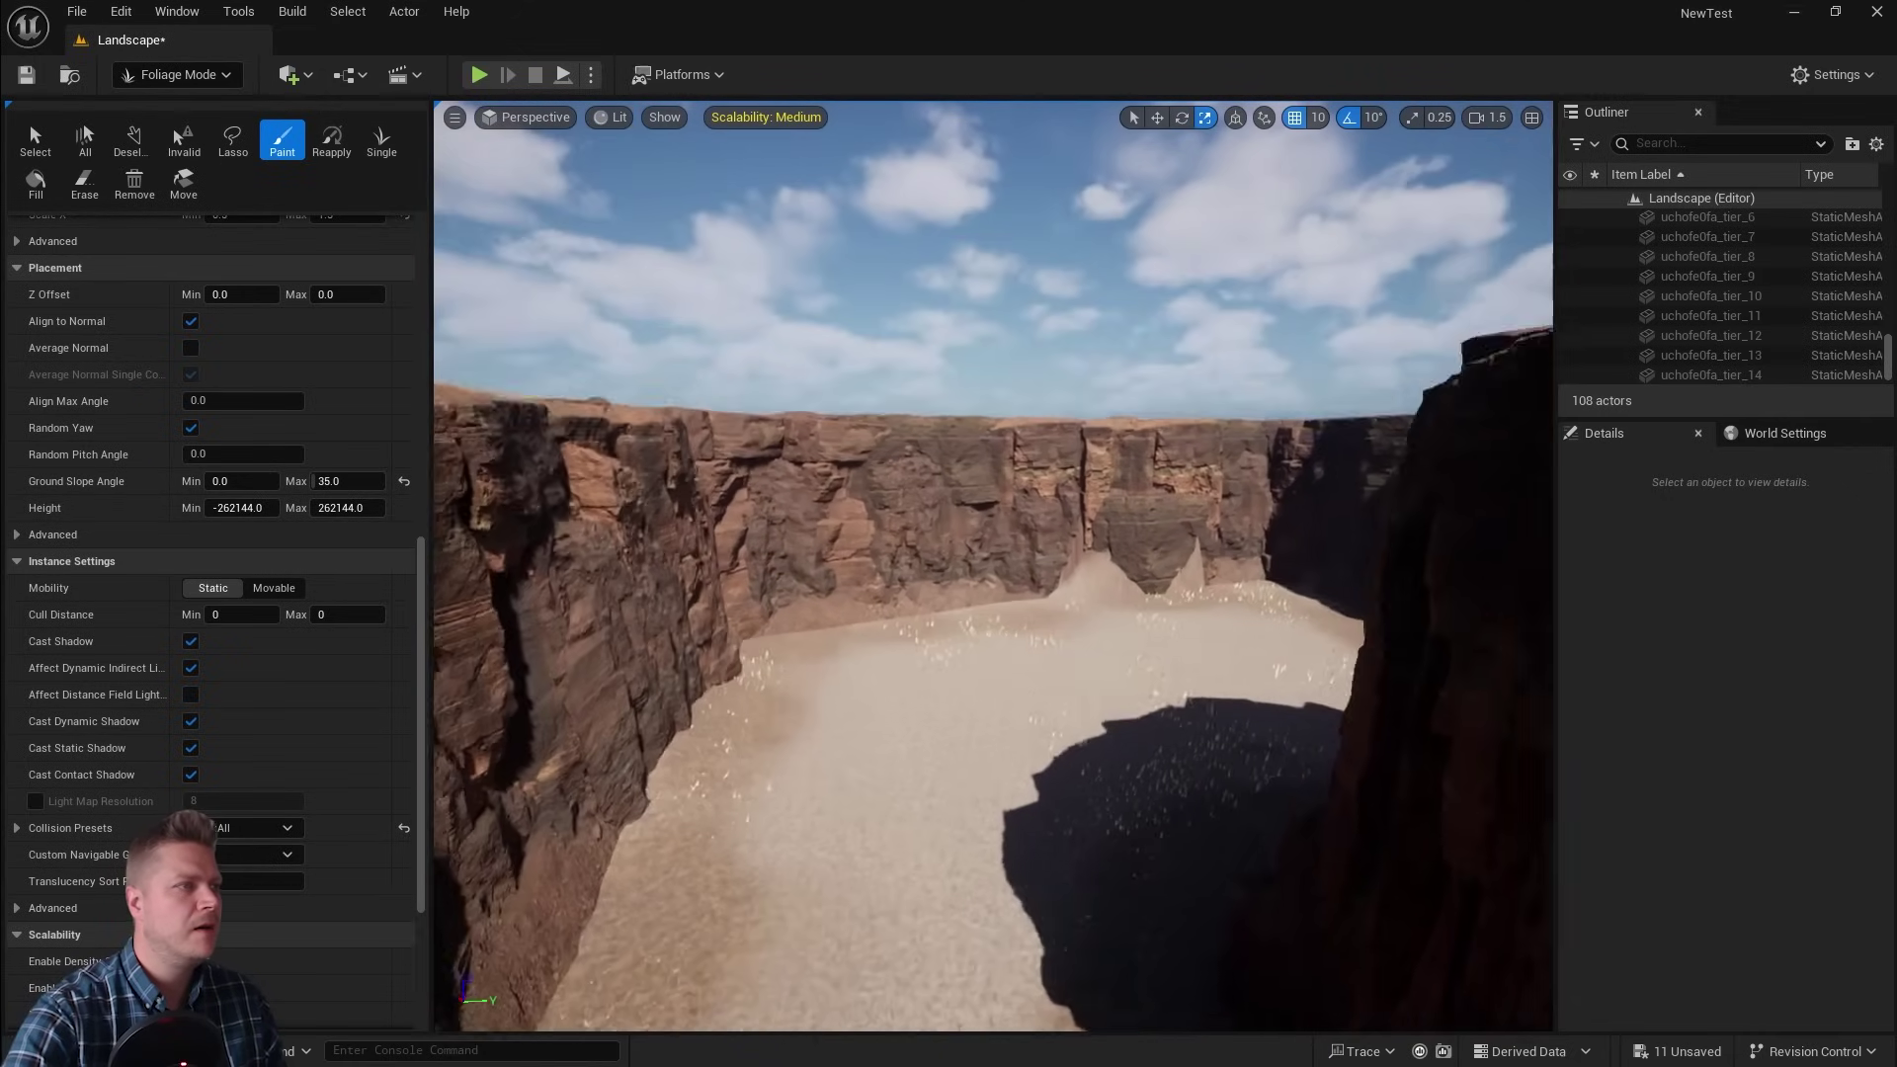
Enlarge the foliage brush and paint dry bushes across the canyon floor
right_drag(935, 701, 934, 701)
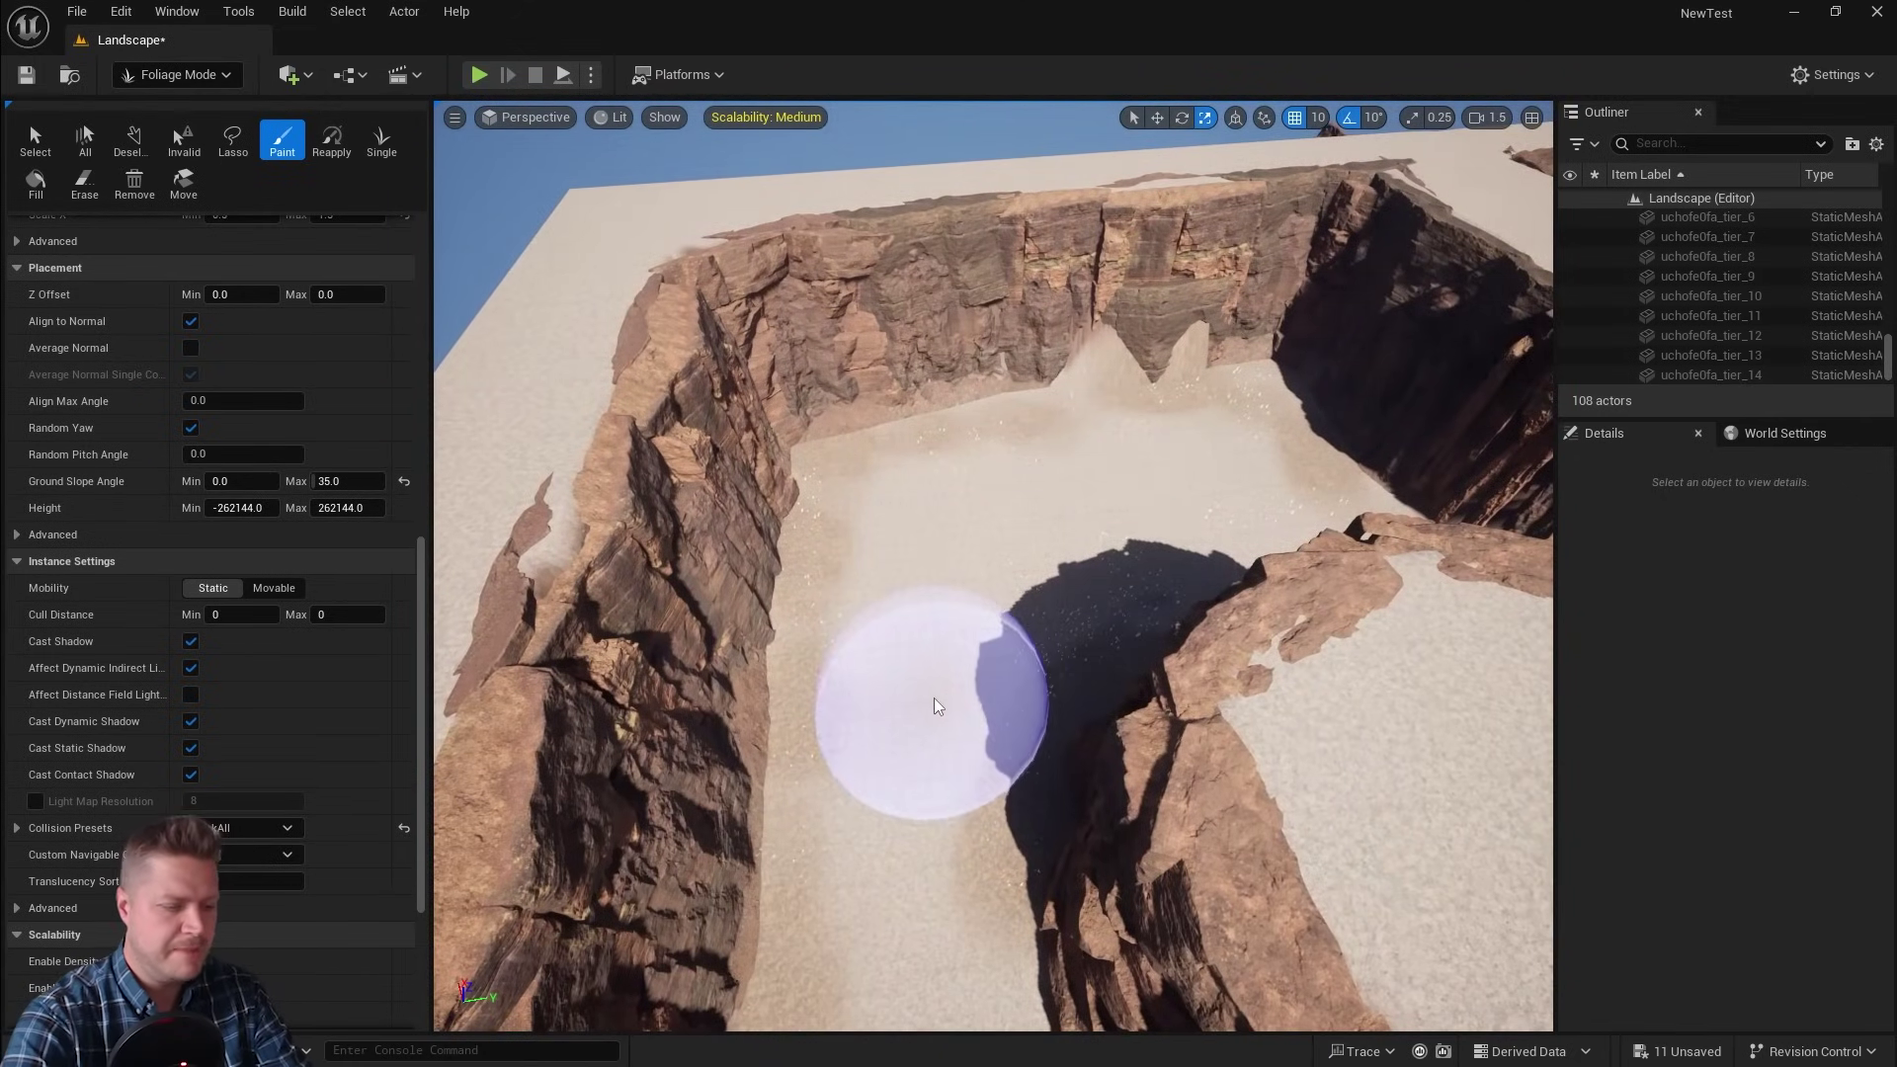
key(bracketright)
key(bracketright)
key(bracketright)
key(bracketright)
key(bracketright)
key(bracketright)
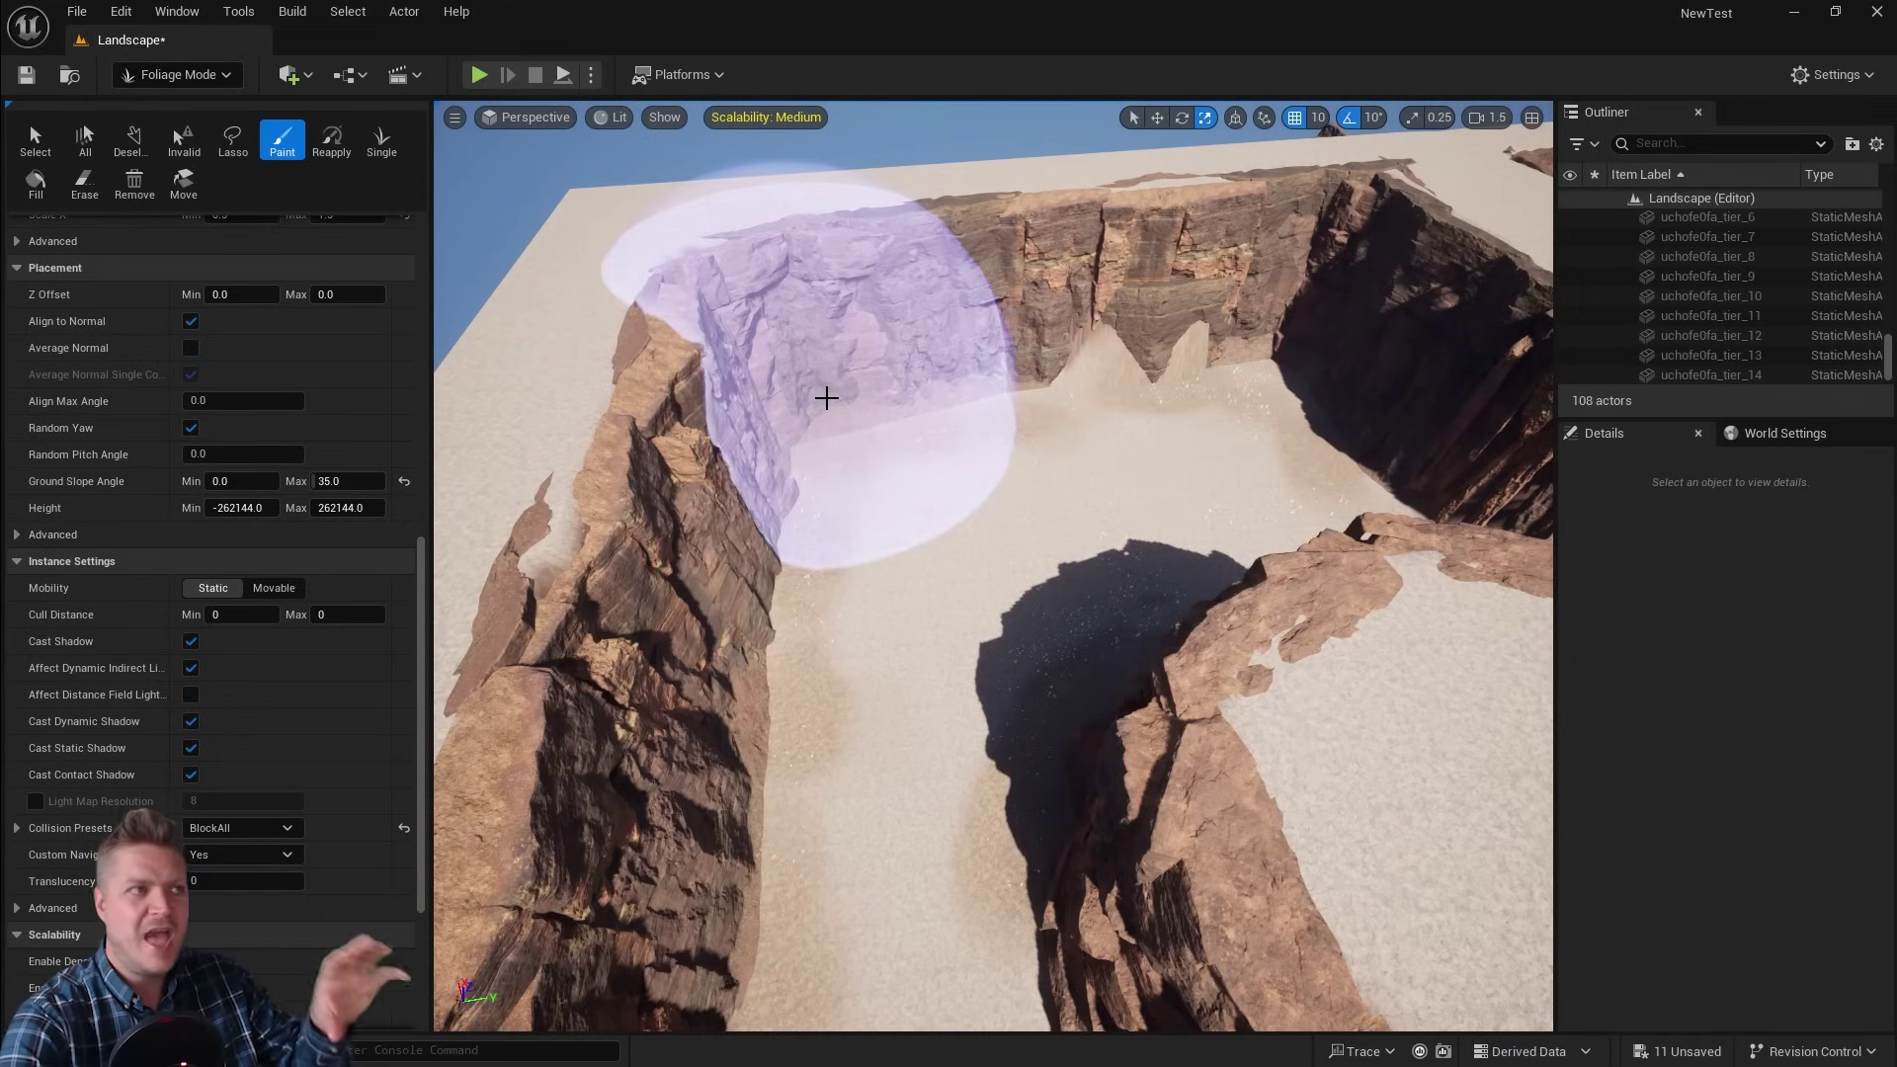
mouse_move(784, 371)
mouse_down()
mouse_move(939, 402)
mouse_move(1063, 372)
mouse_move(1241, 390)
mouse_move(857, 498)
mouse_up()
Paint dead trees on the cliff top, plateau and floor, and along the cliff edge
mouse_move(857, 498)
right_down()
mouse_move(775, 656)
mouse_move(1086, 393)
mouse_move(891, 580)
mouse_move(993, 424)
mouse_move(690, 580)
mouse_move(1130, 309)
mouse_move(1028, 381)
mouse_move(1031, 620)
mouse_move(1071, 626)
mouse_move(1294, 784)
mouse_move(930, 638)
mouse_move(1087, 463)
mouse_move(1136, 466)
mouse_move(1127, 479)
mouse_move(1136, 455)
right_up()
mouse_move(1136, 455)
mouse_down()
mouse_move(1030, 494)
mouse_move(1131, 553)
mouse_move(1364, 579)
mouse_move(1366, 646)
mouse_move(1227, 747)
mouse_up()
right_drag(1228, 747, 1116, 726)
right_drag(1127, 655, 1126, 655)
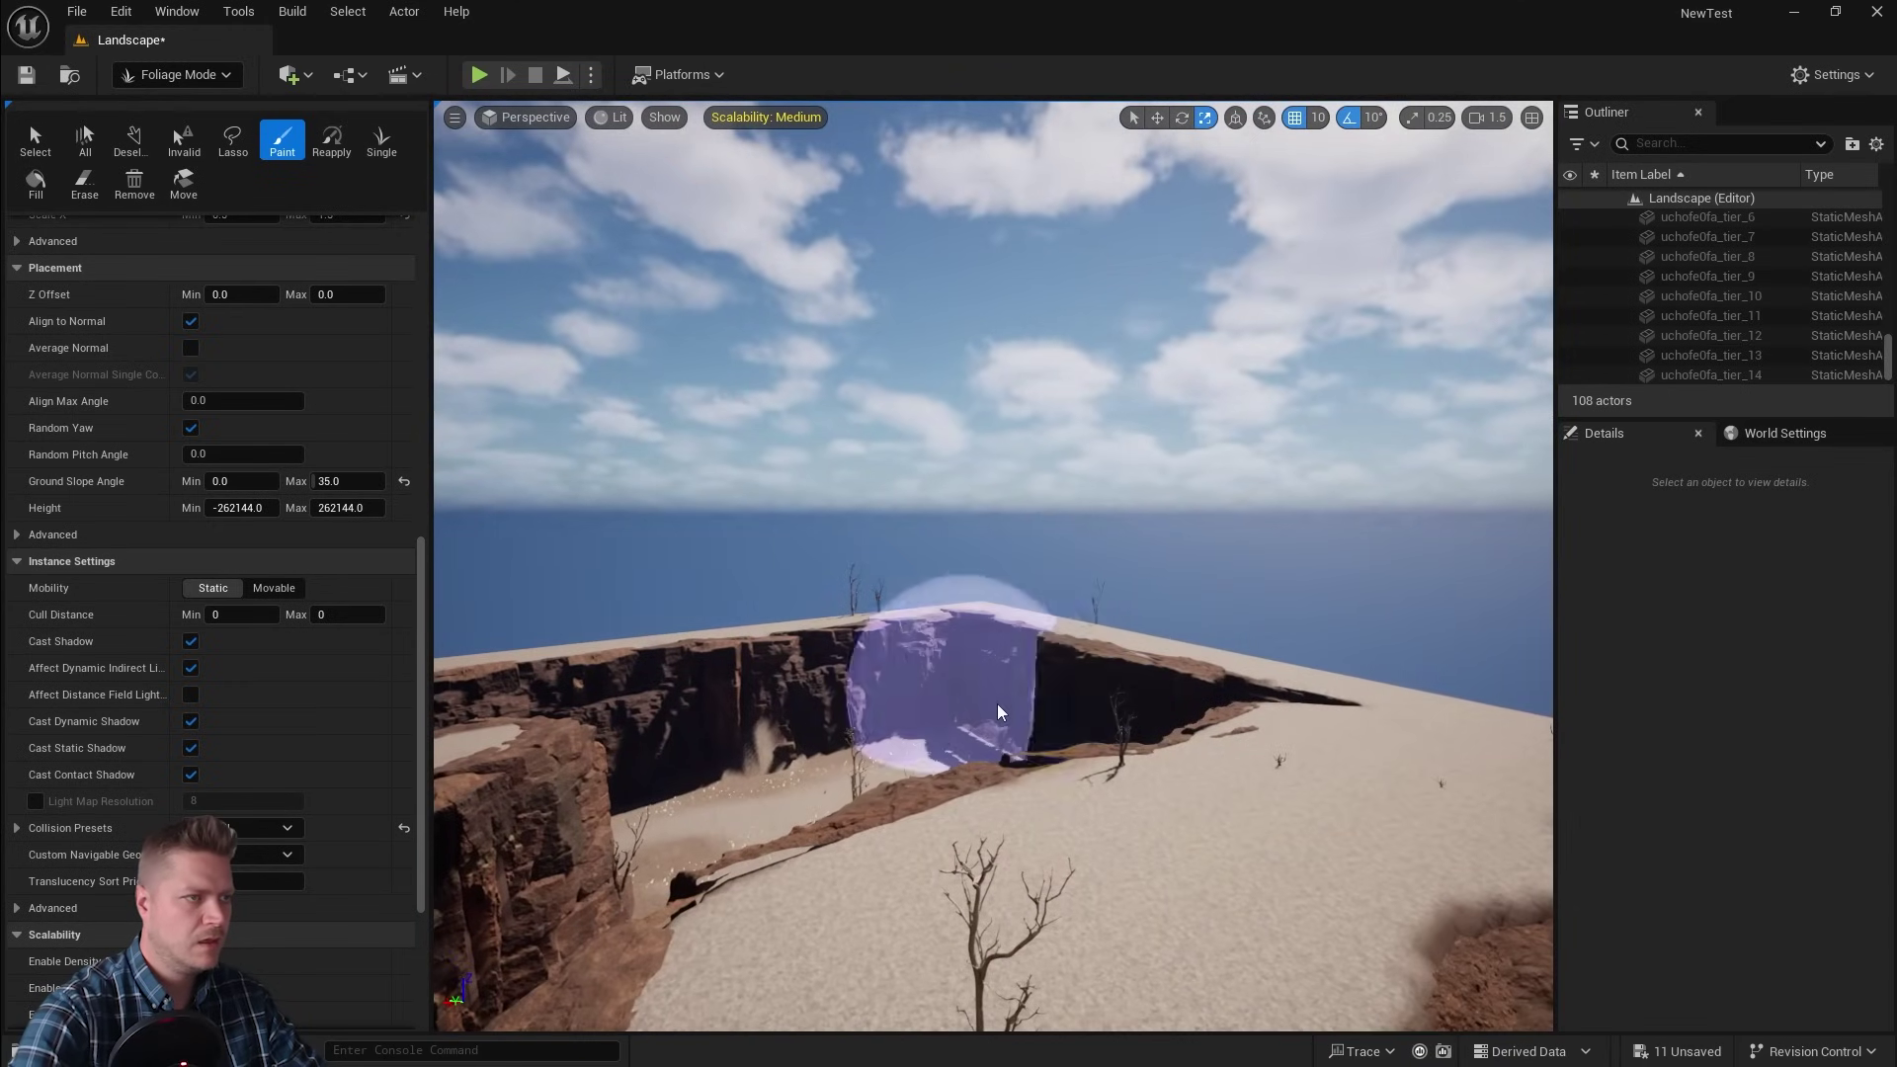
right_drag(847, 656, 999, 559)
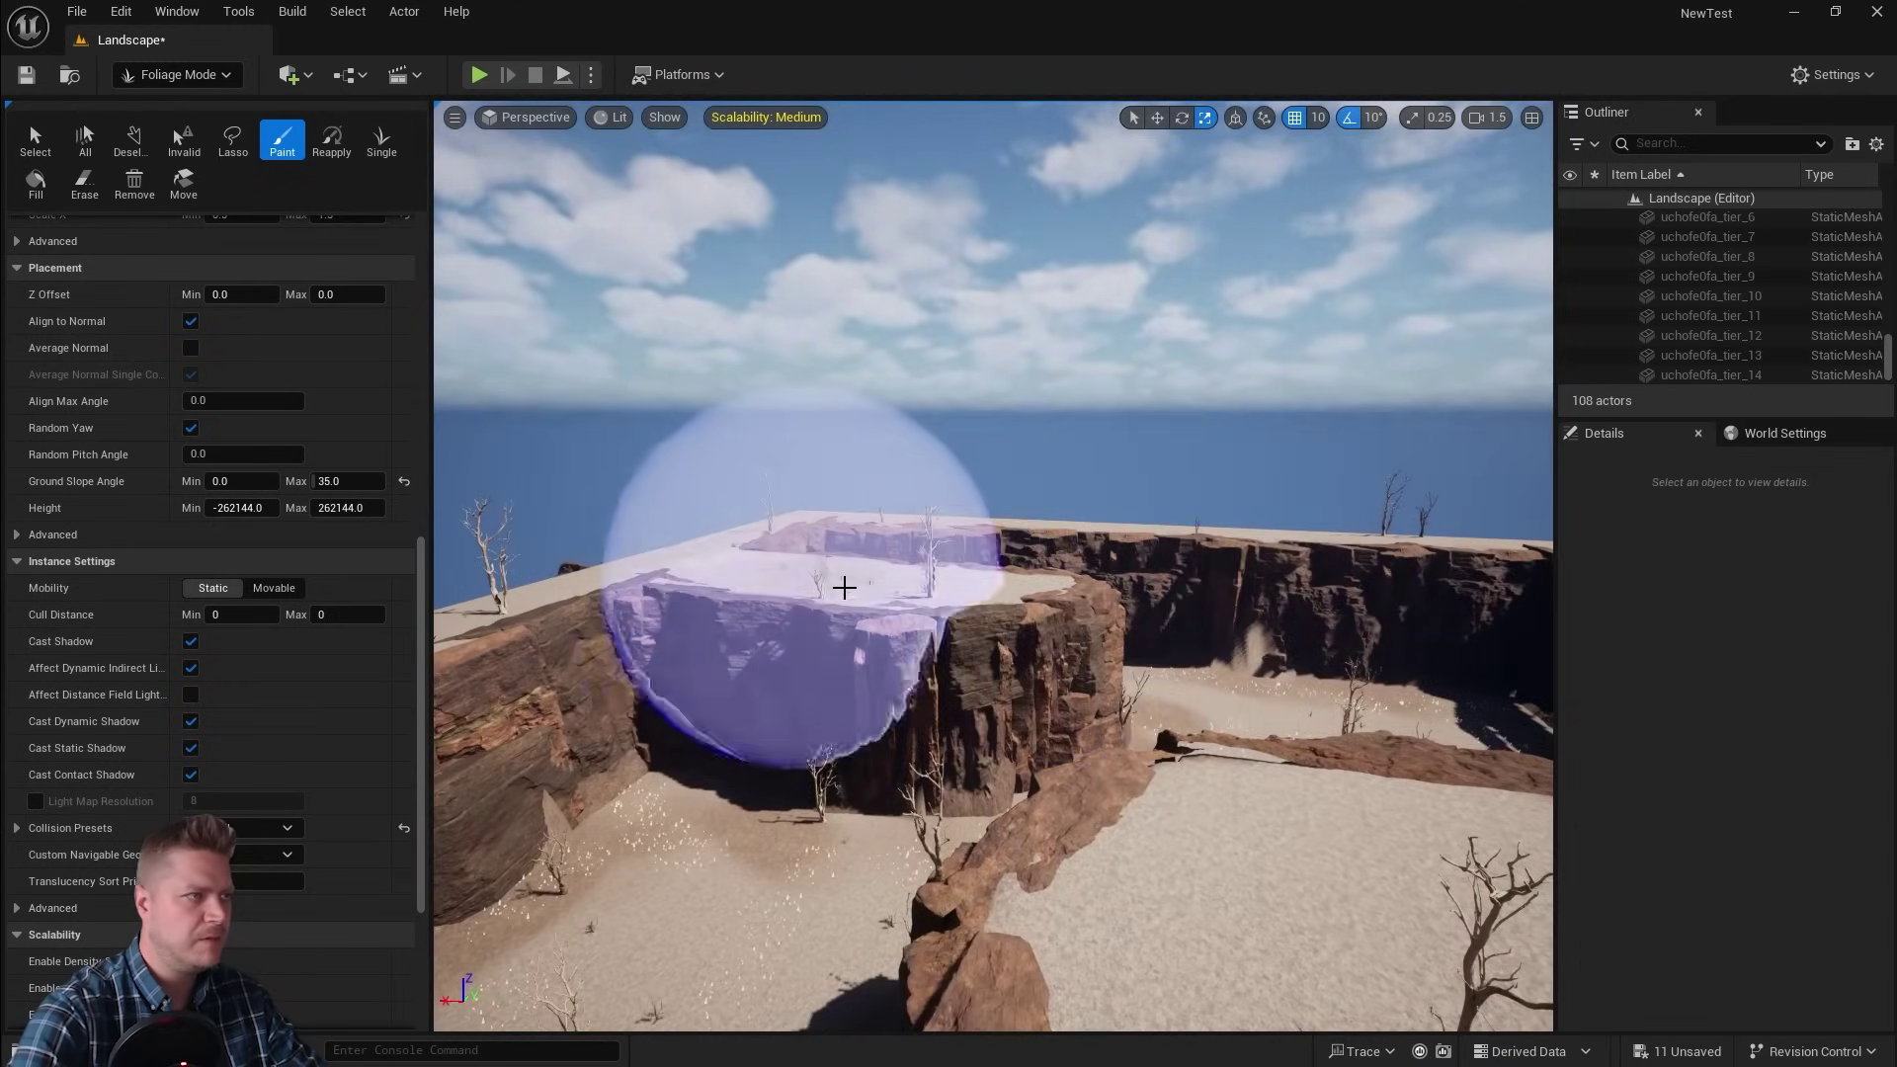
Scatter dead trees across the sand and rock on the far side of the canyon
right_drag(842, 584, 842, 583)
right_drag(680, 838, 679, 837)
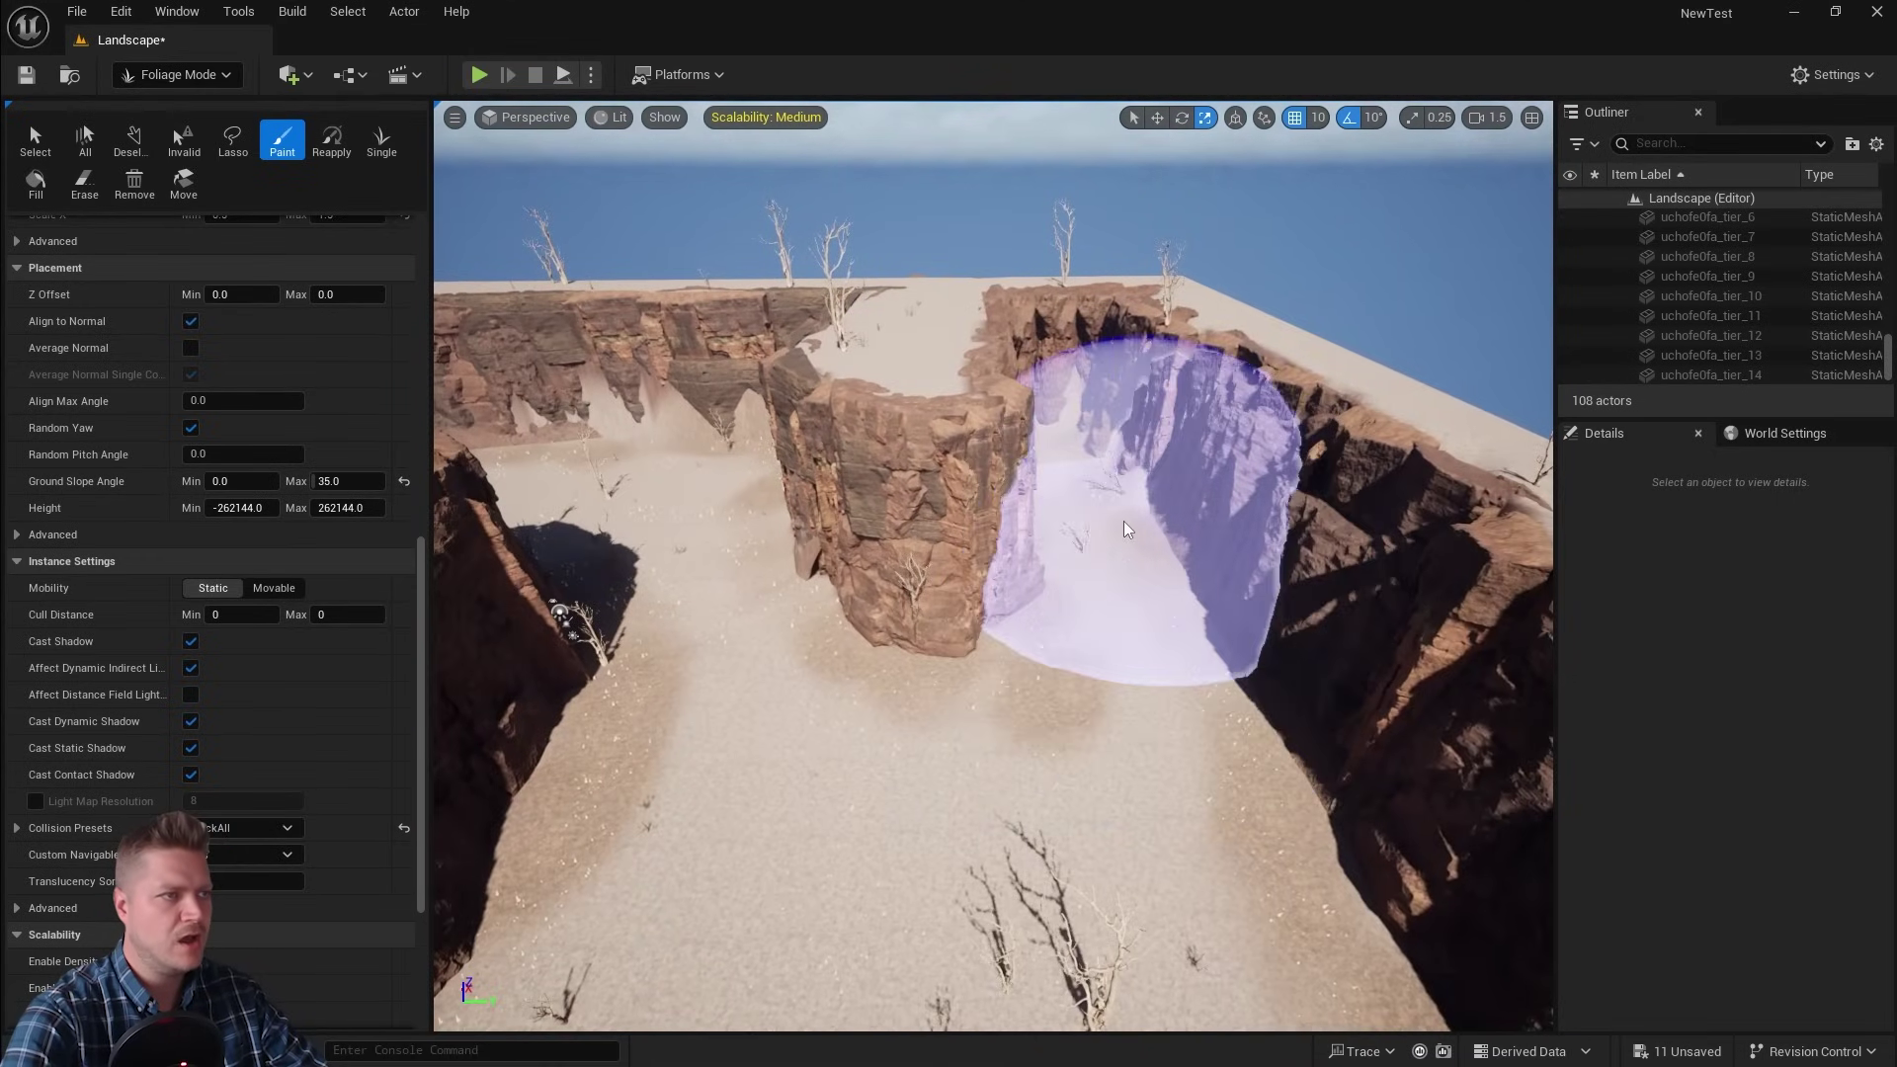
right_drag(901, 778, 901, 778)
right_drag(1289, 846, 1289, 846)
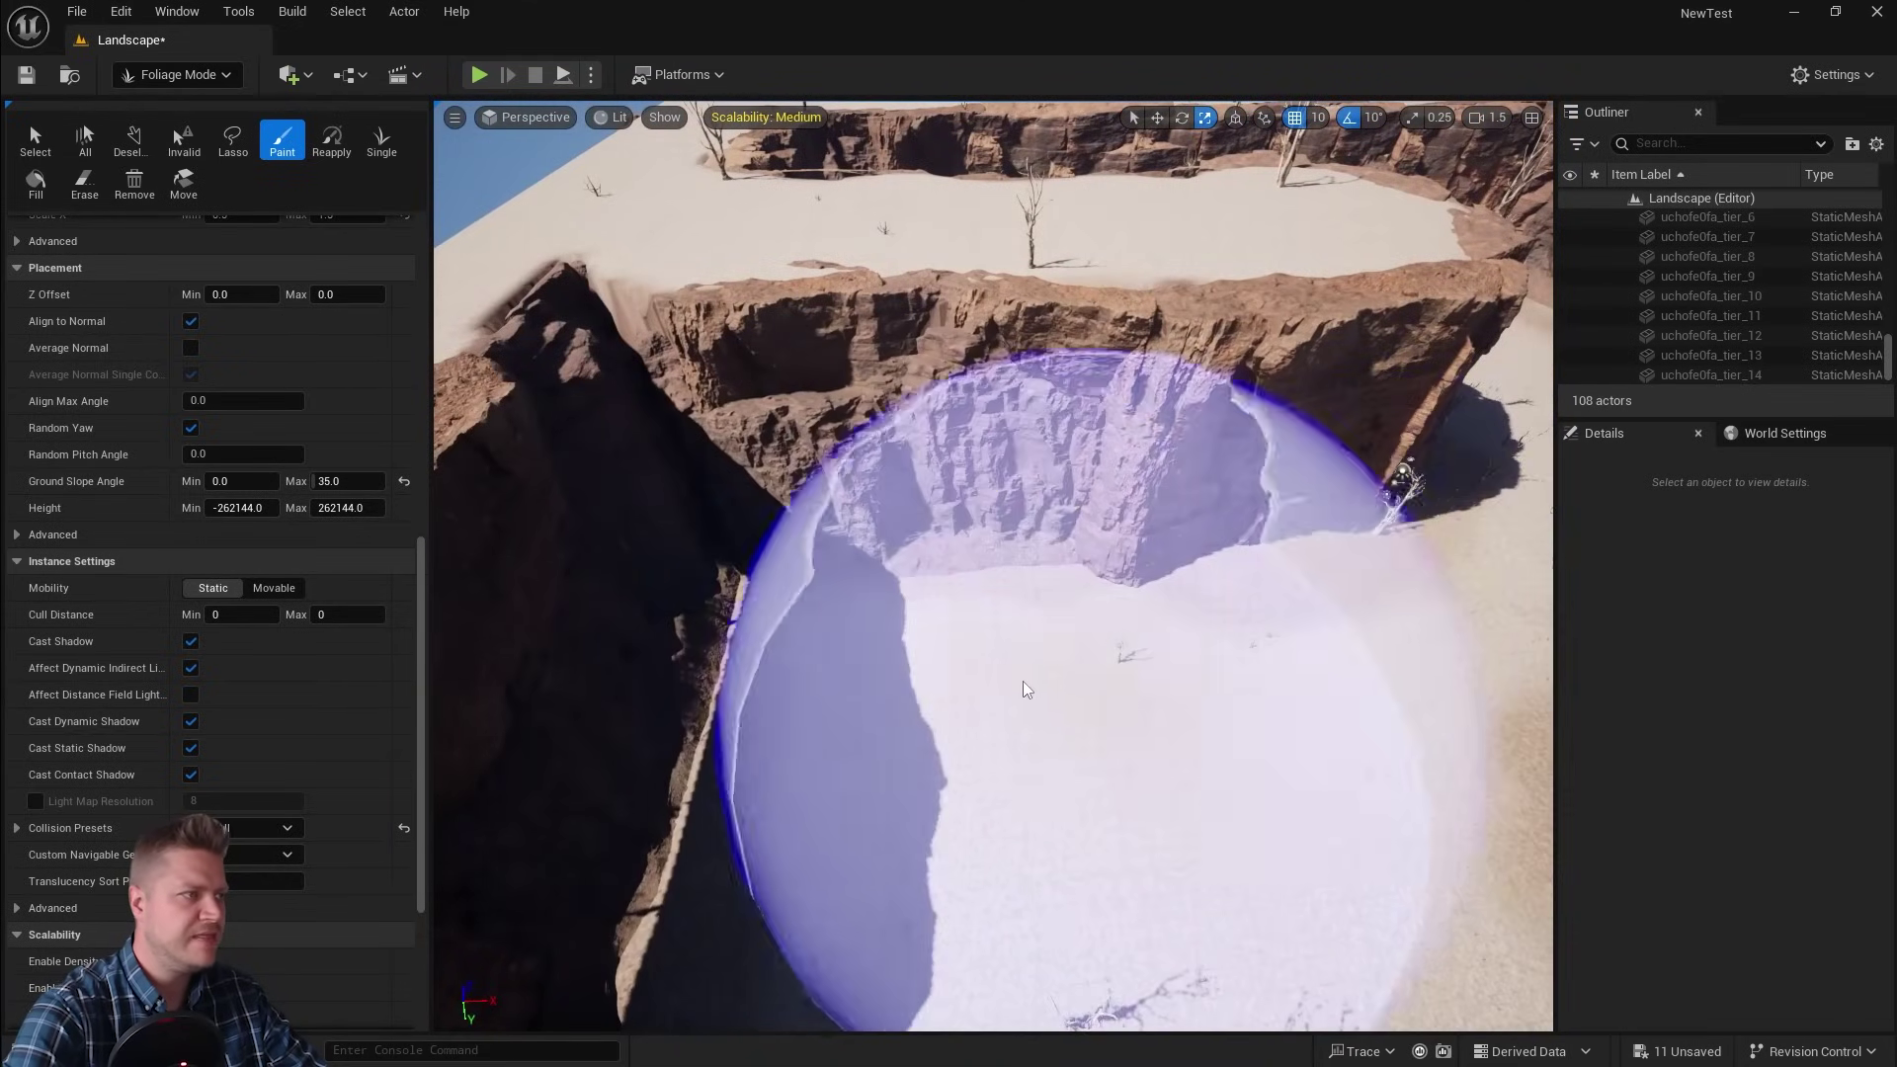
mouse_move(1102, 720)
mouse_down()
mouse_move(741, 593)
mouse_move(805, 360)
mouse_move(1317, 356)
mouse_up()
right_drag(1317, 357, 1317, 357)
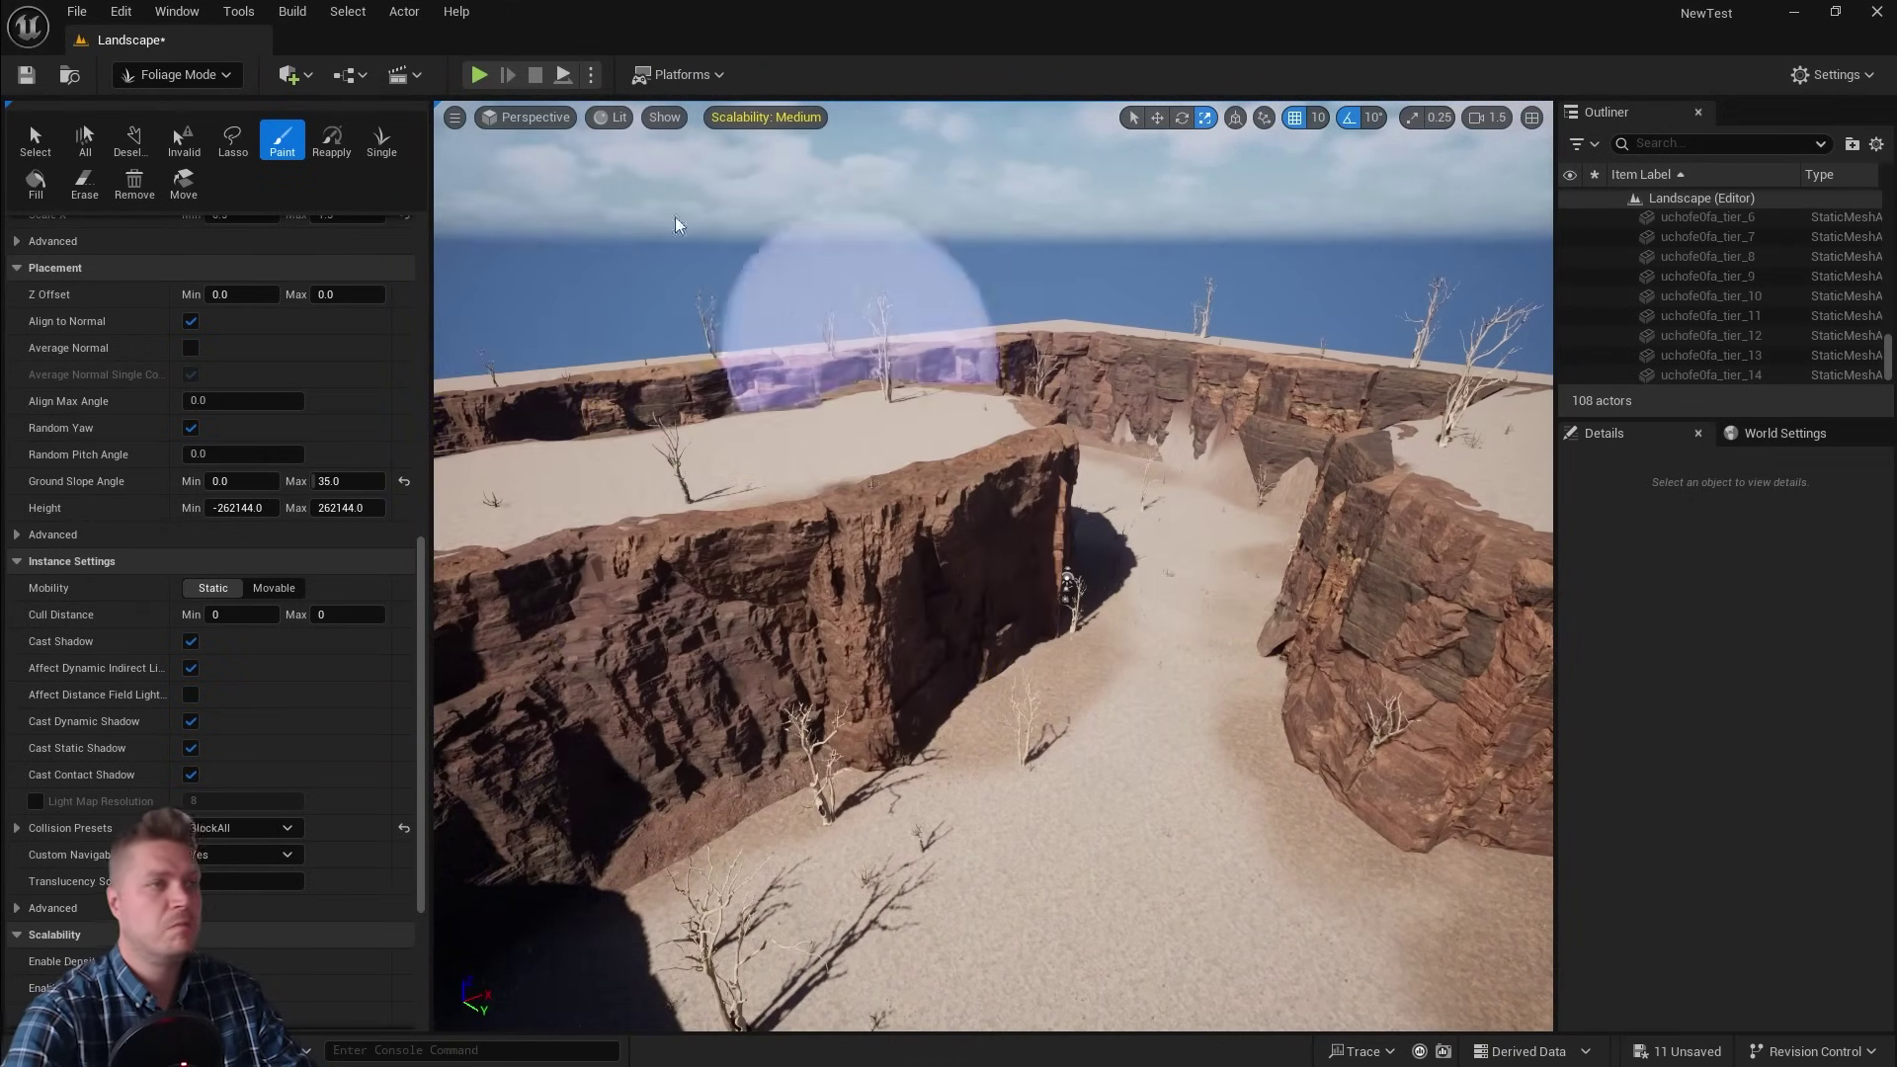
click(478, 74)
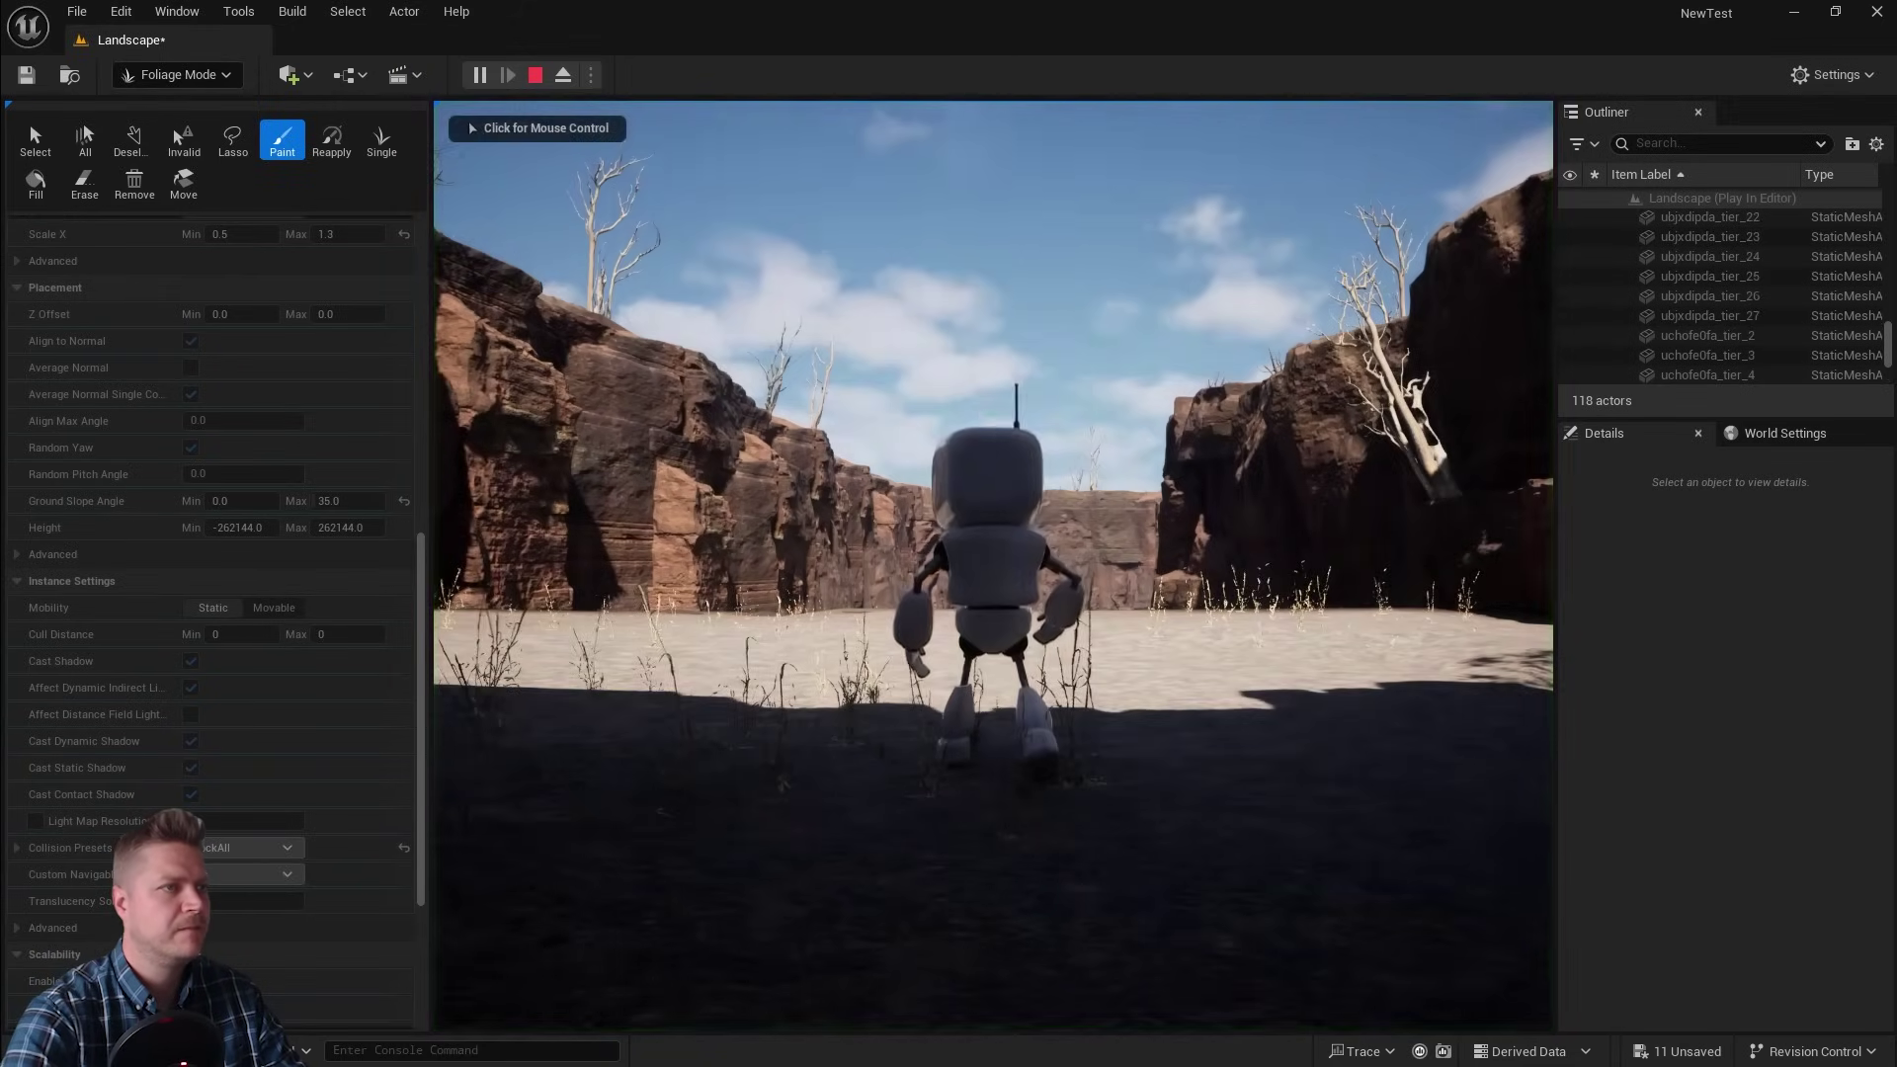
key(w)
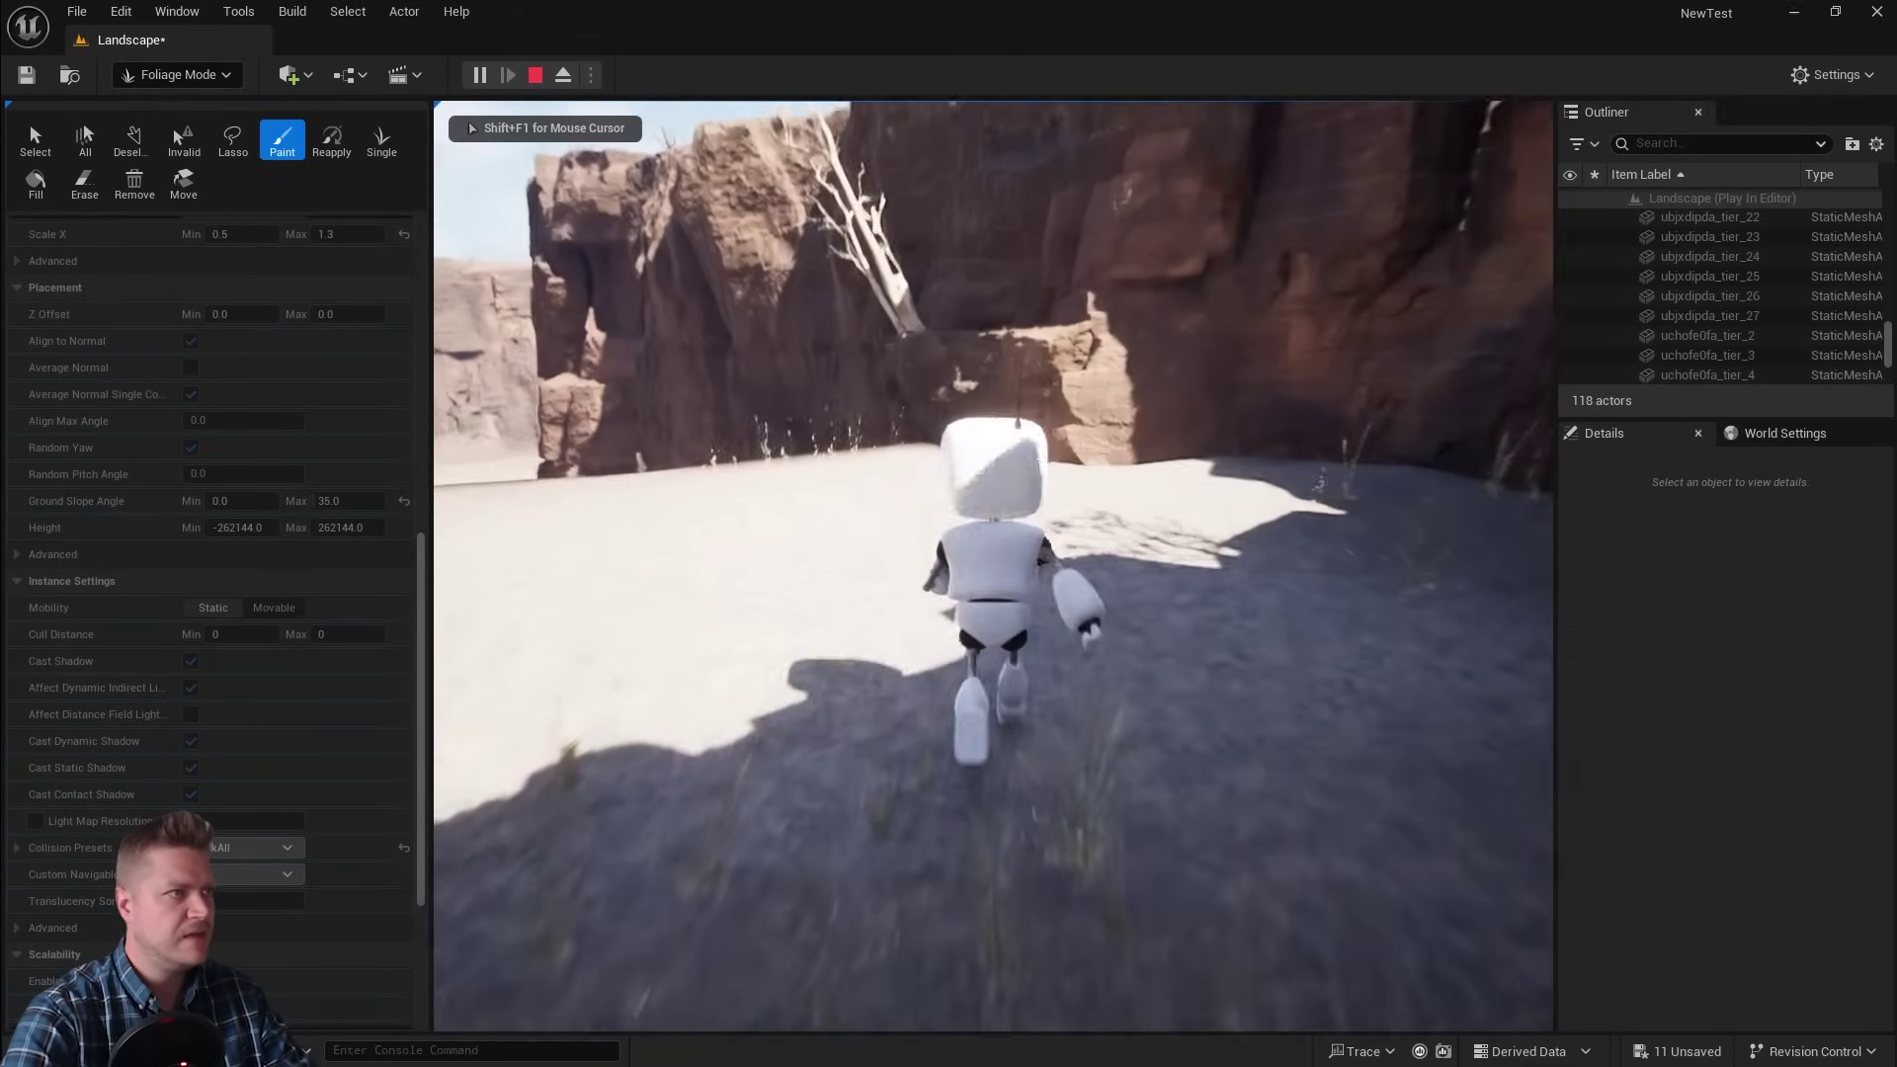
key(w)
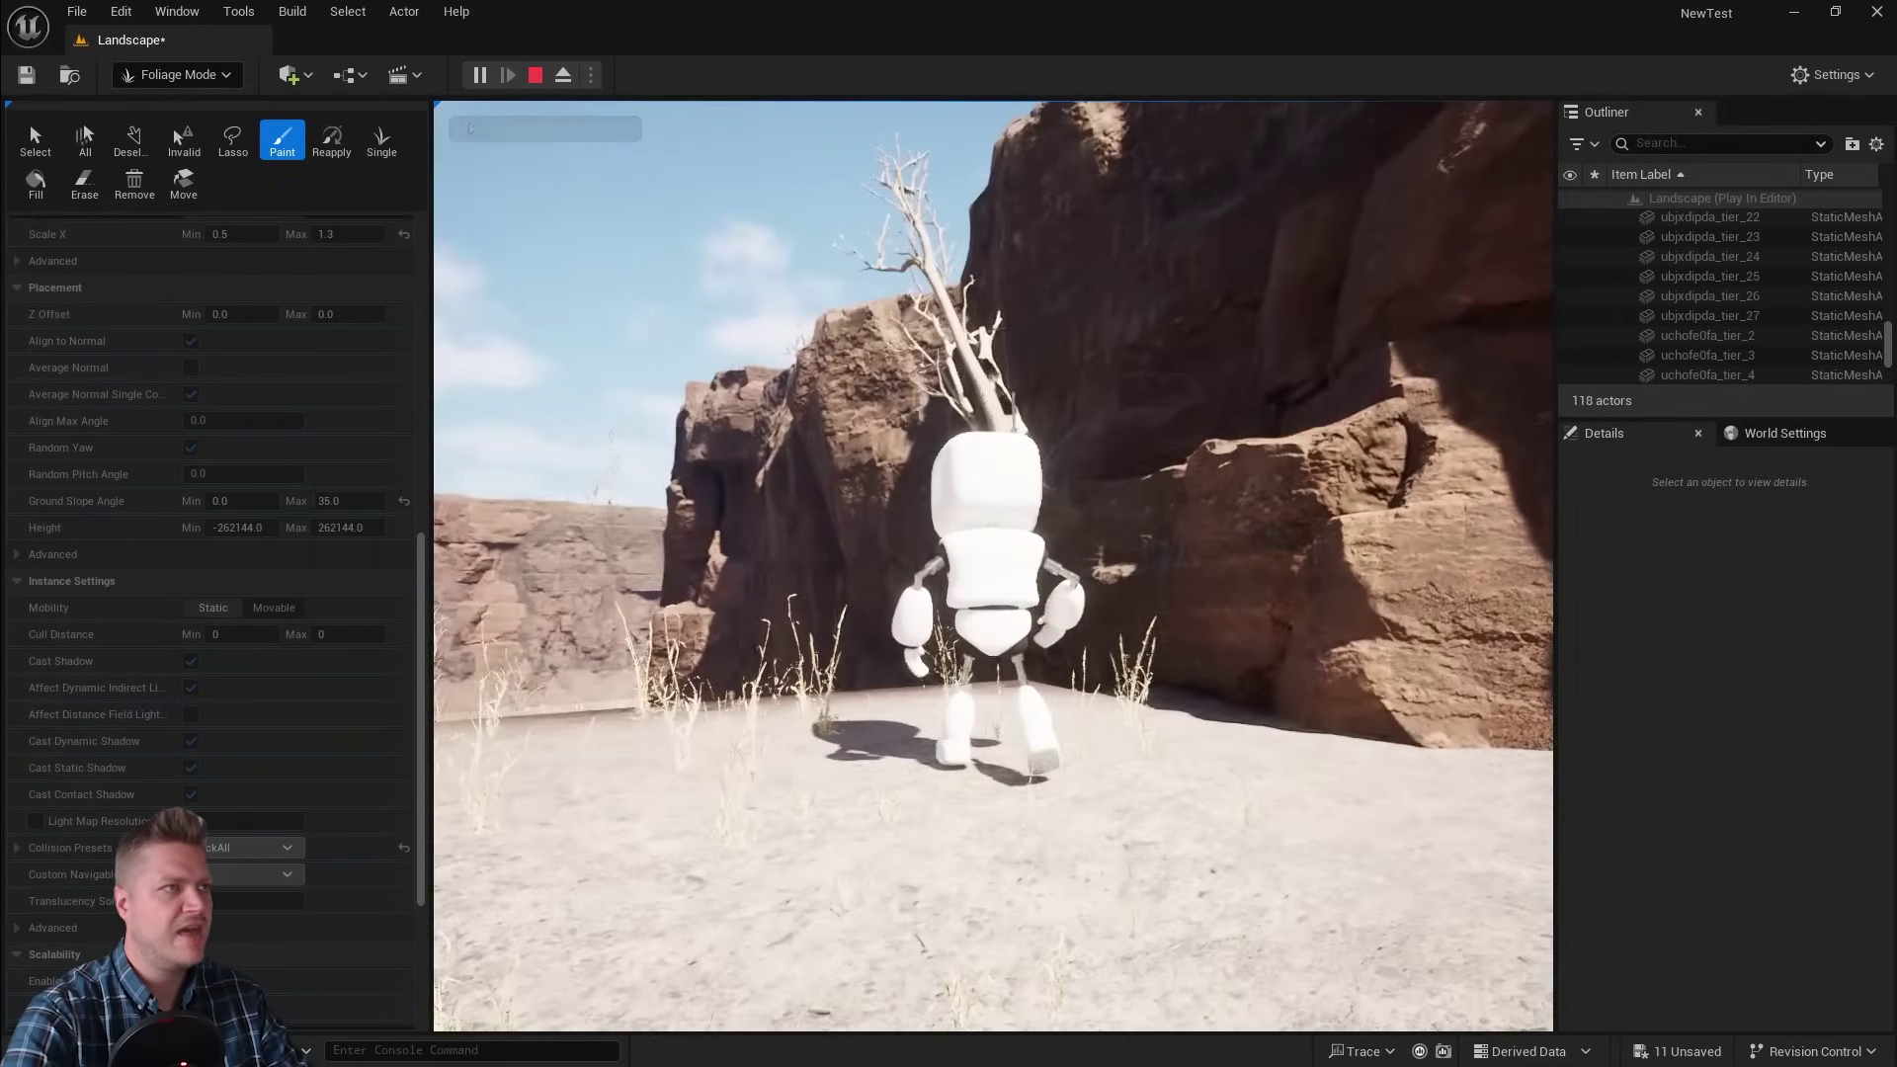
key(w)
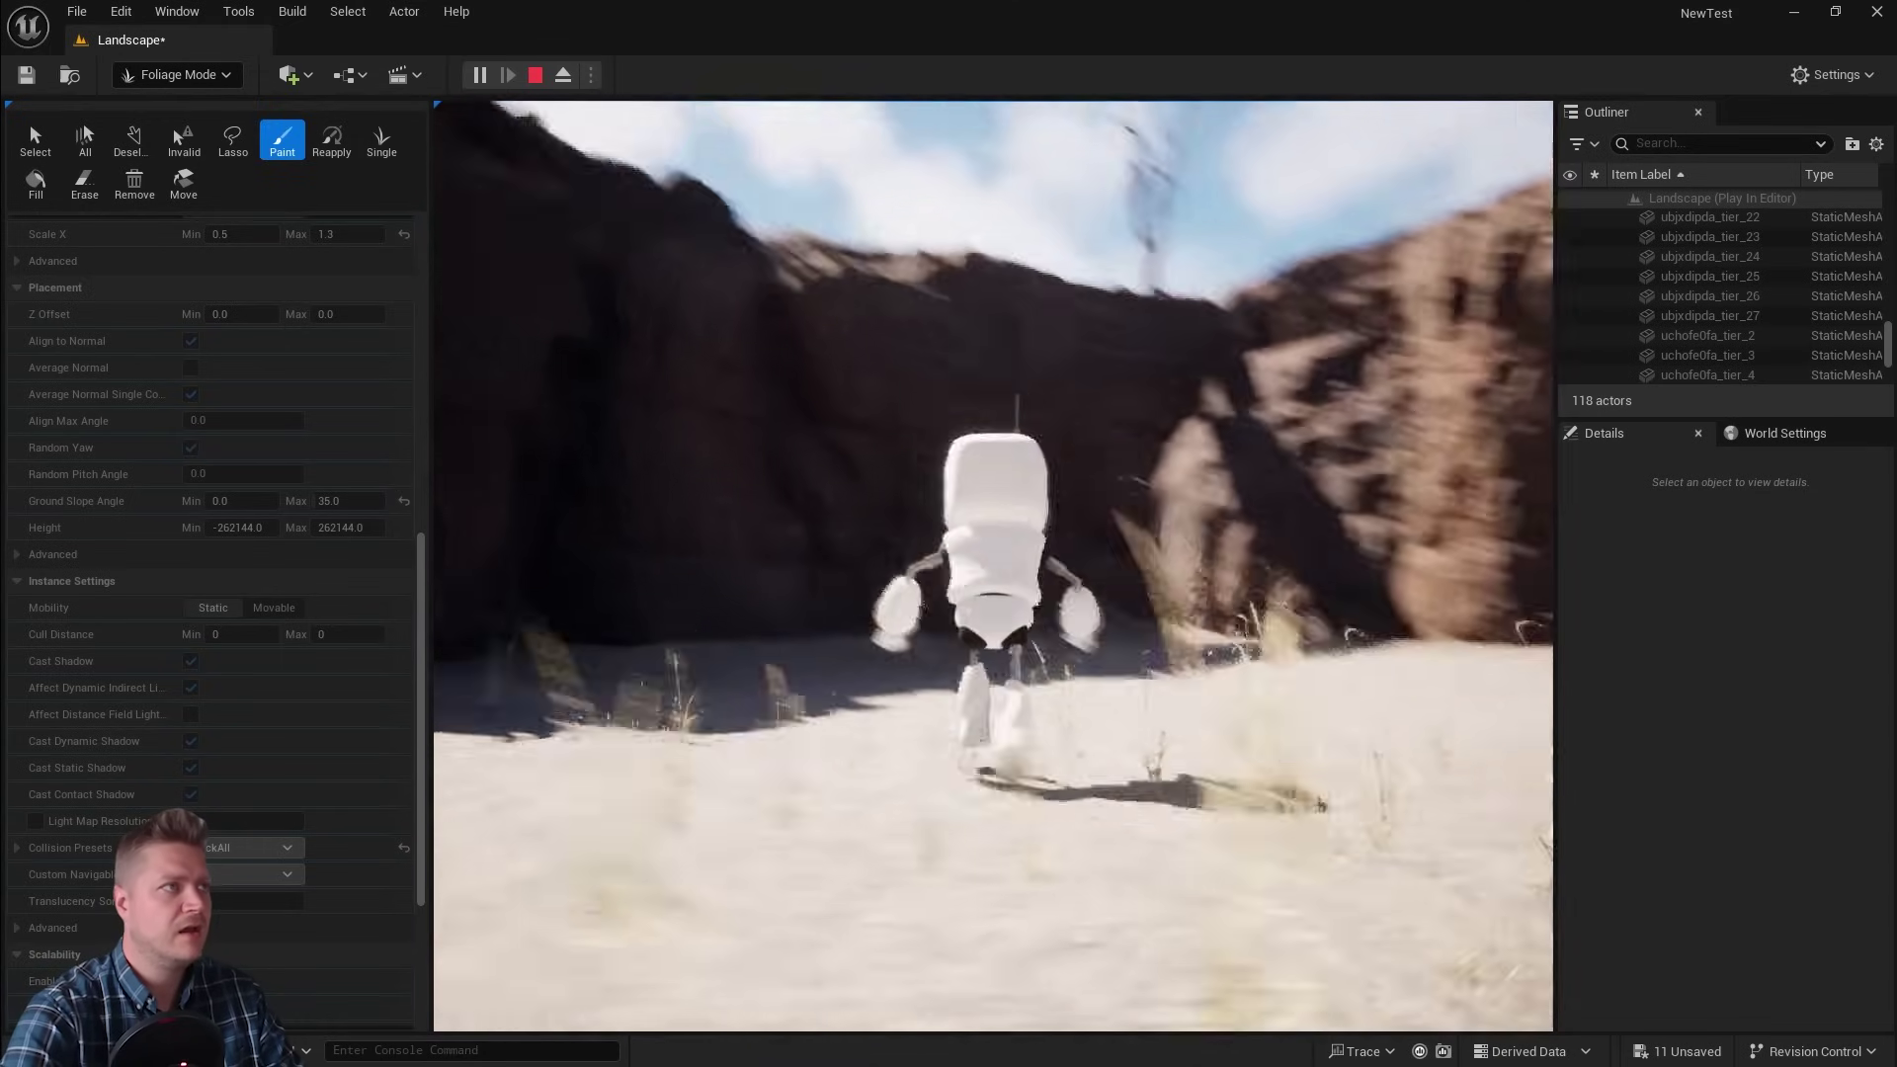
key(w)
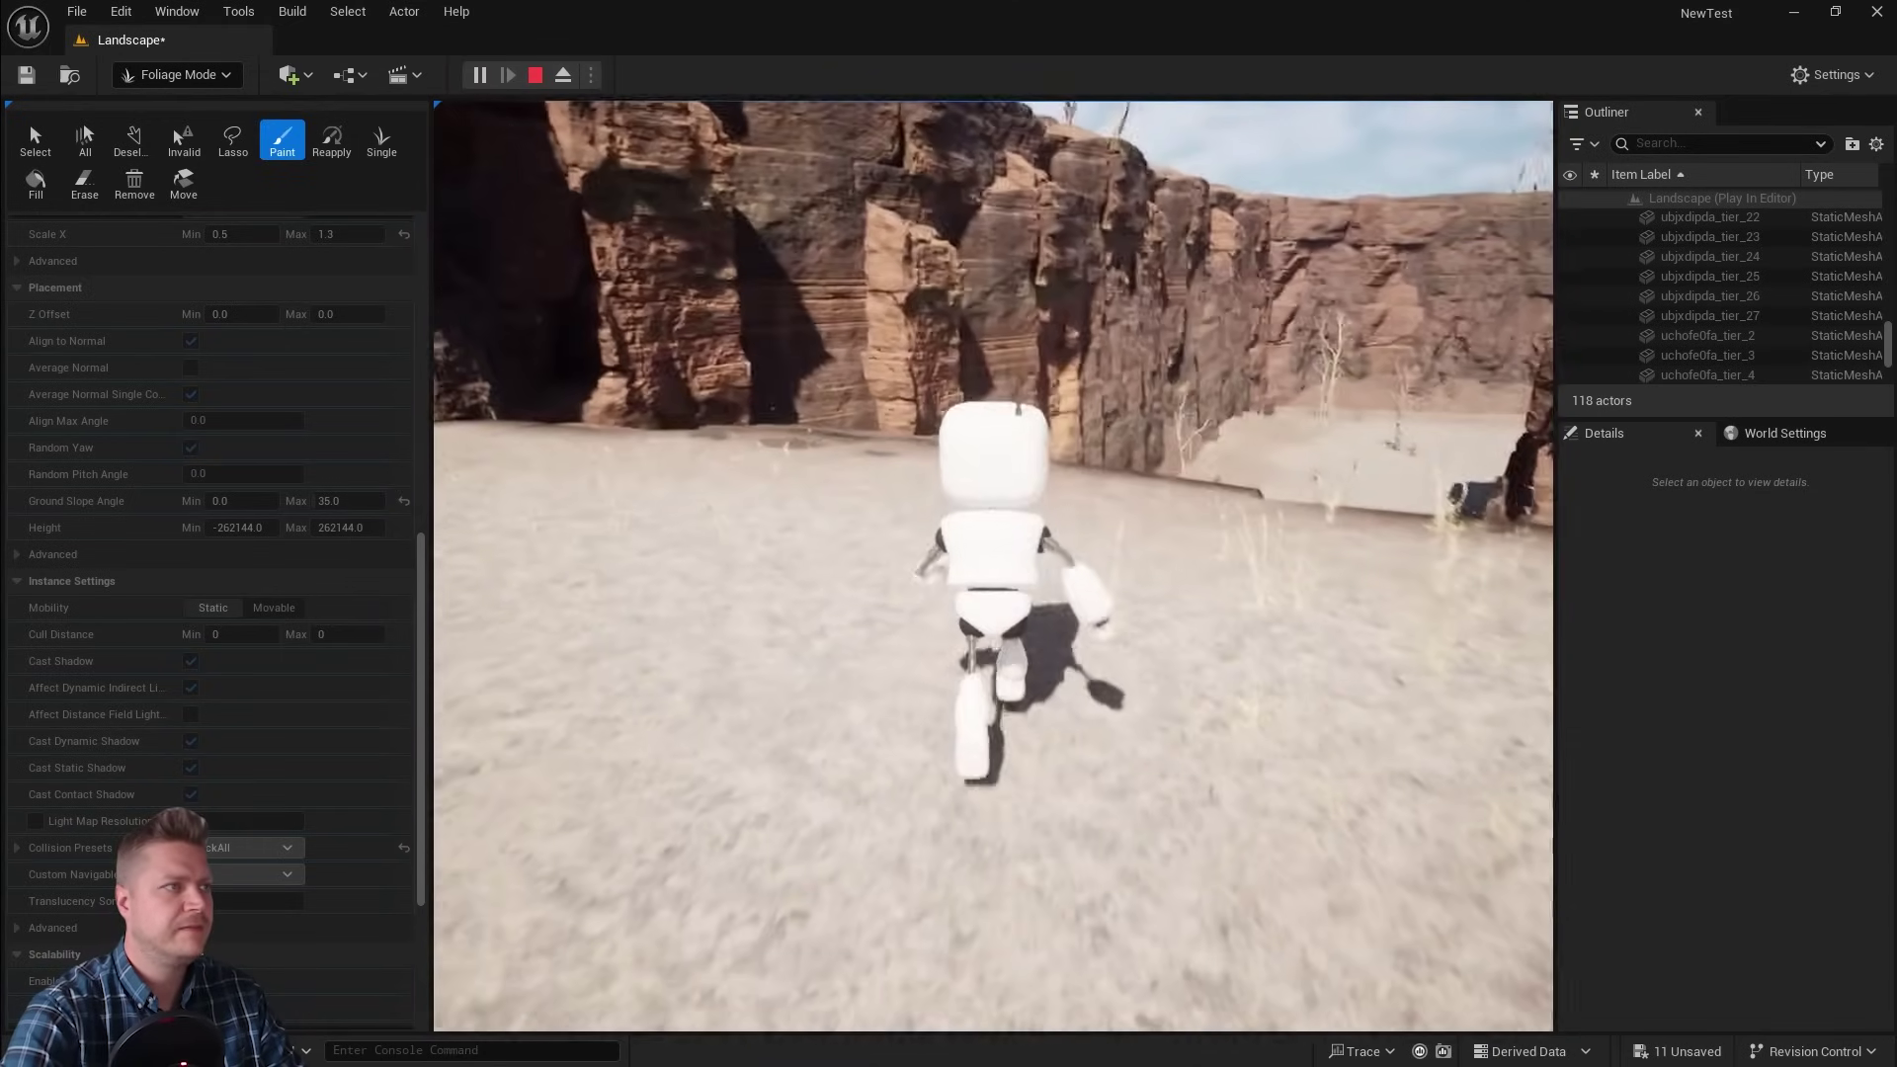
key(w)
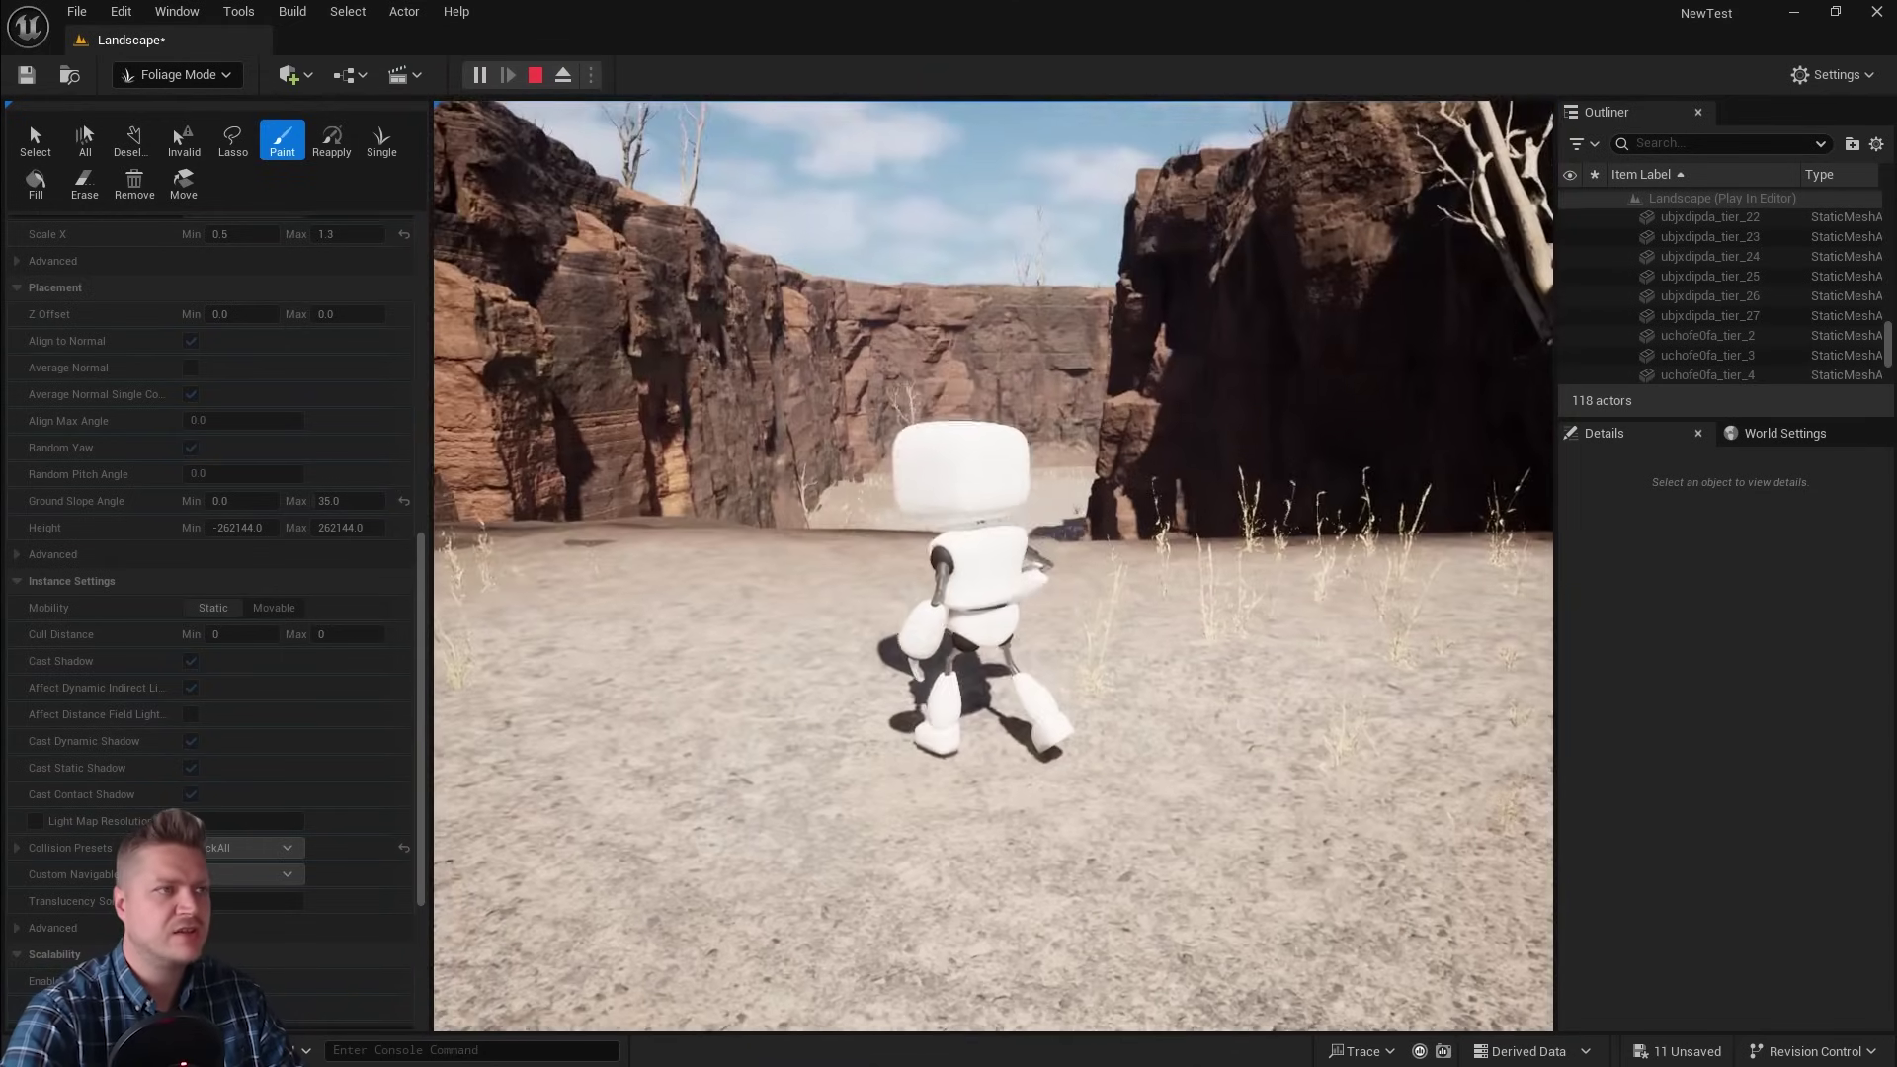
key(w)
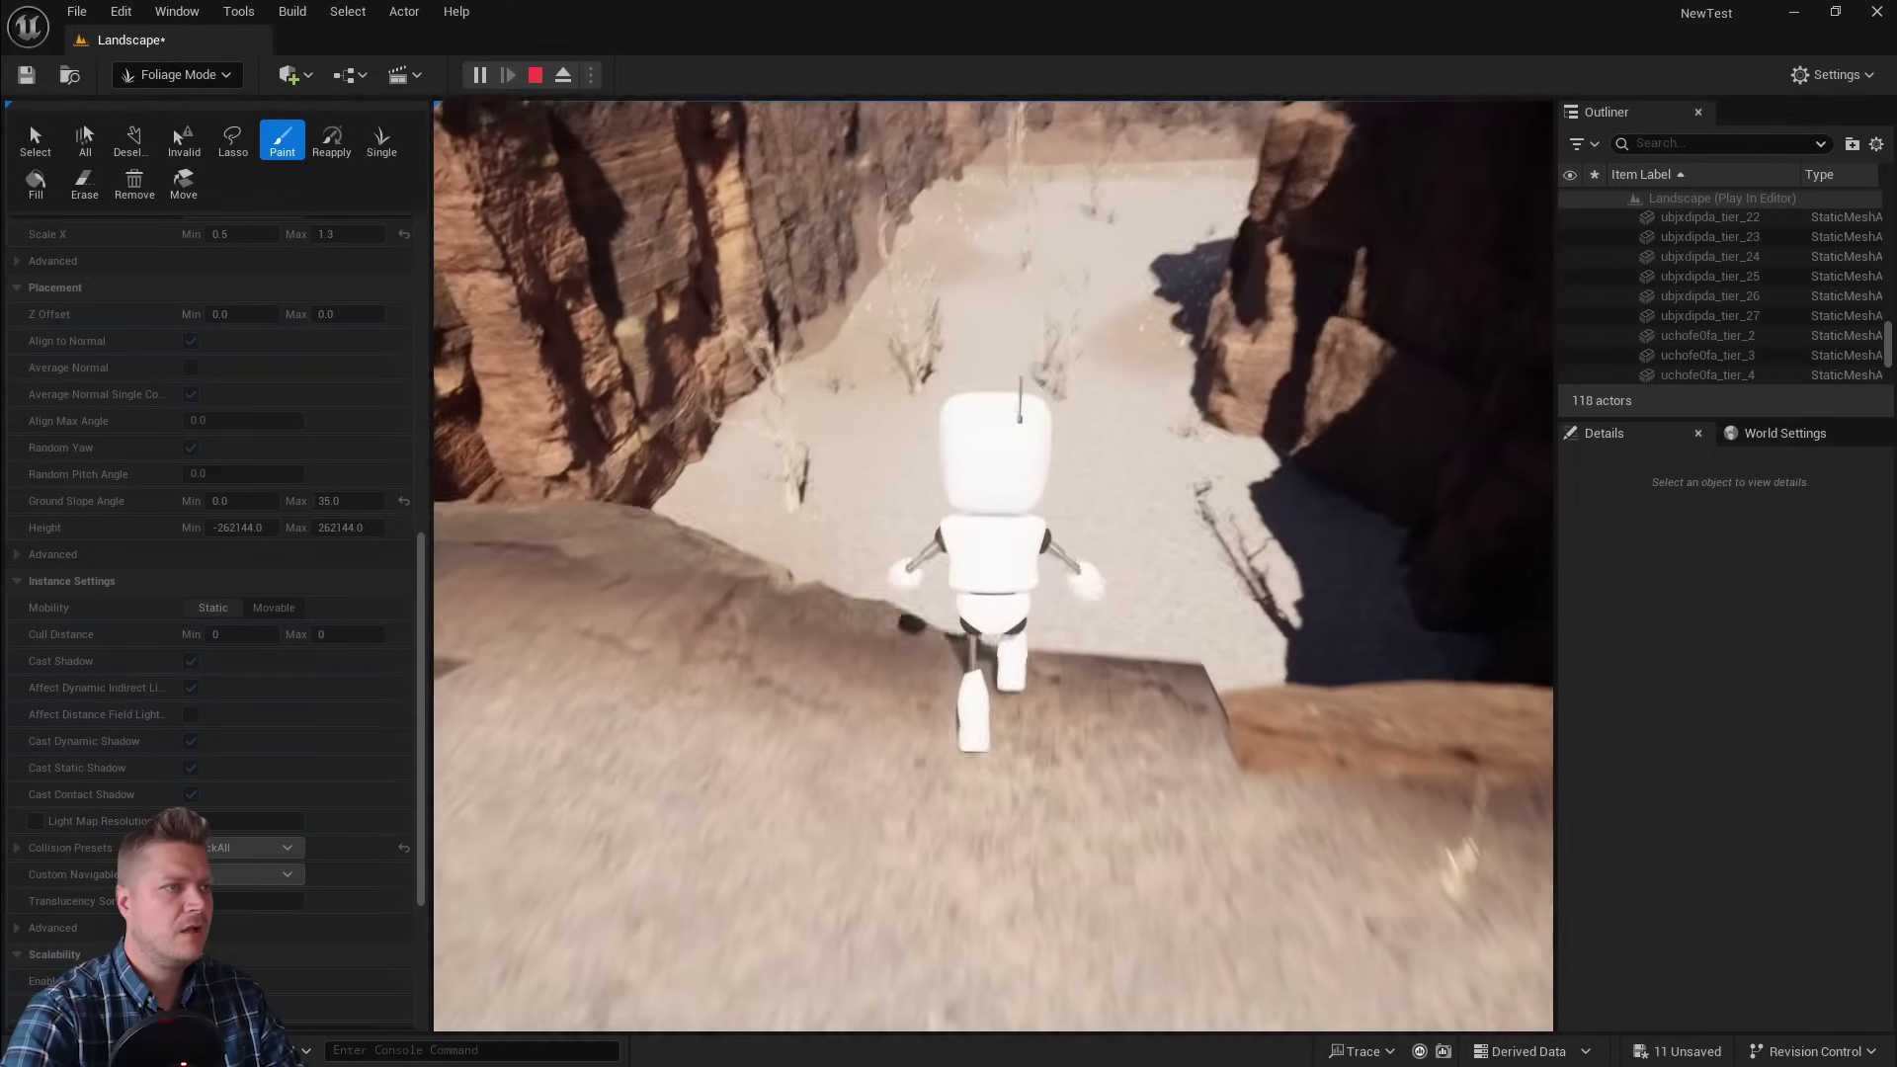
key(space)
key(w)
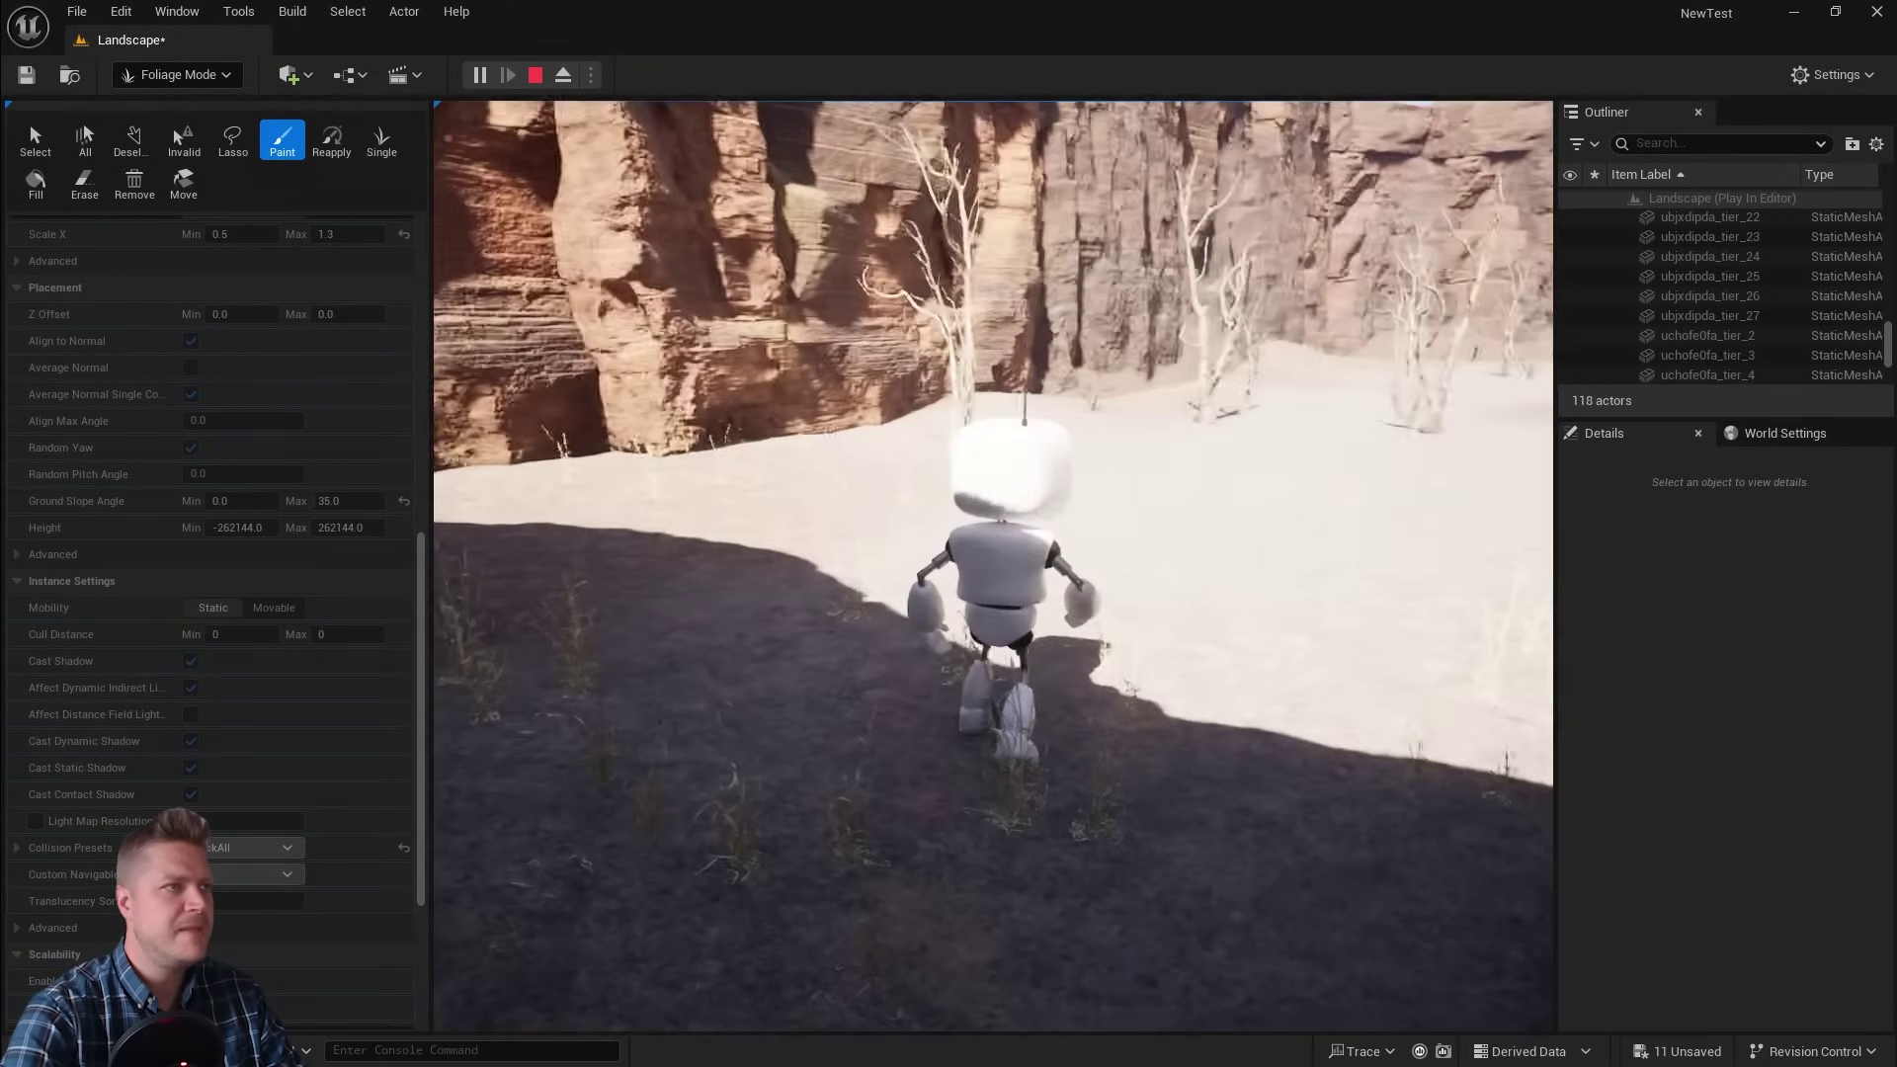
key(w)
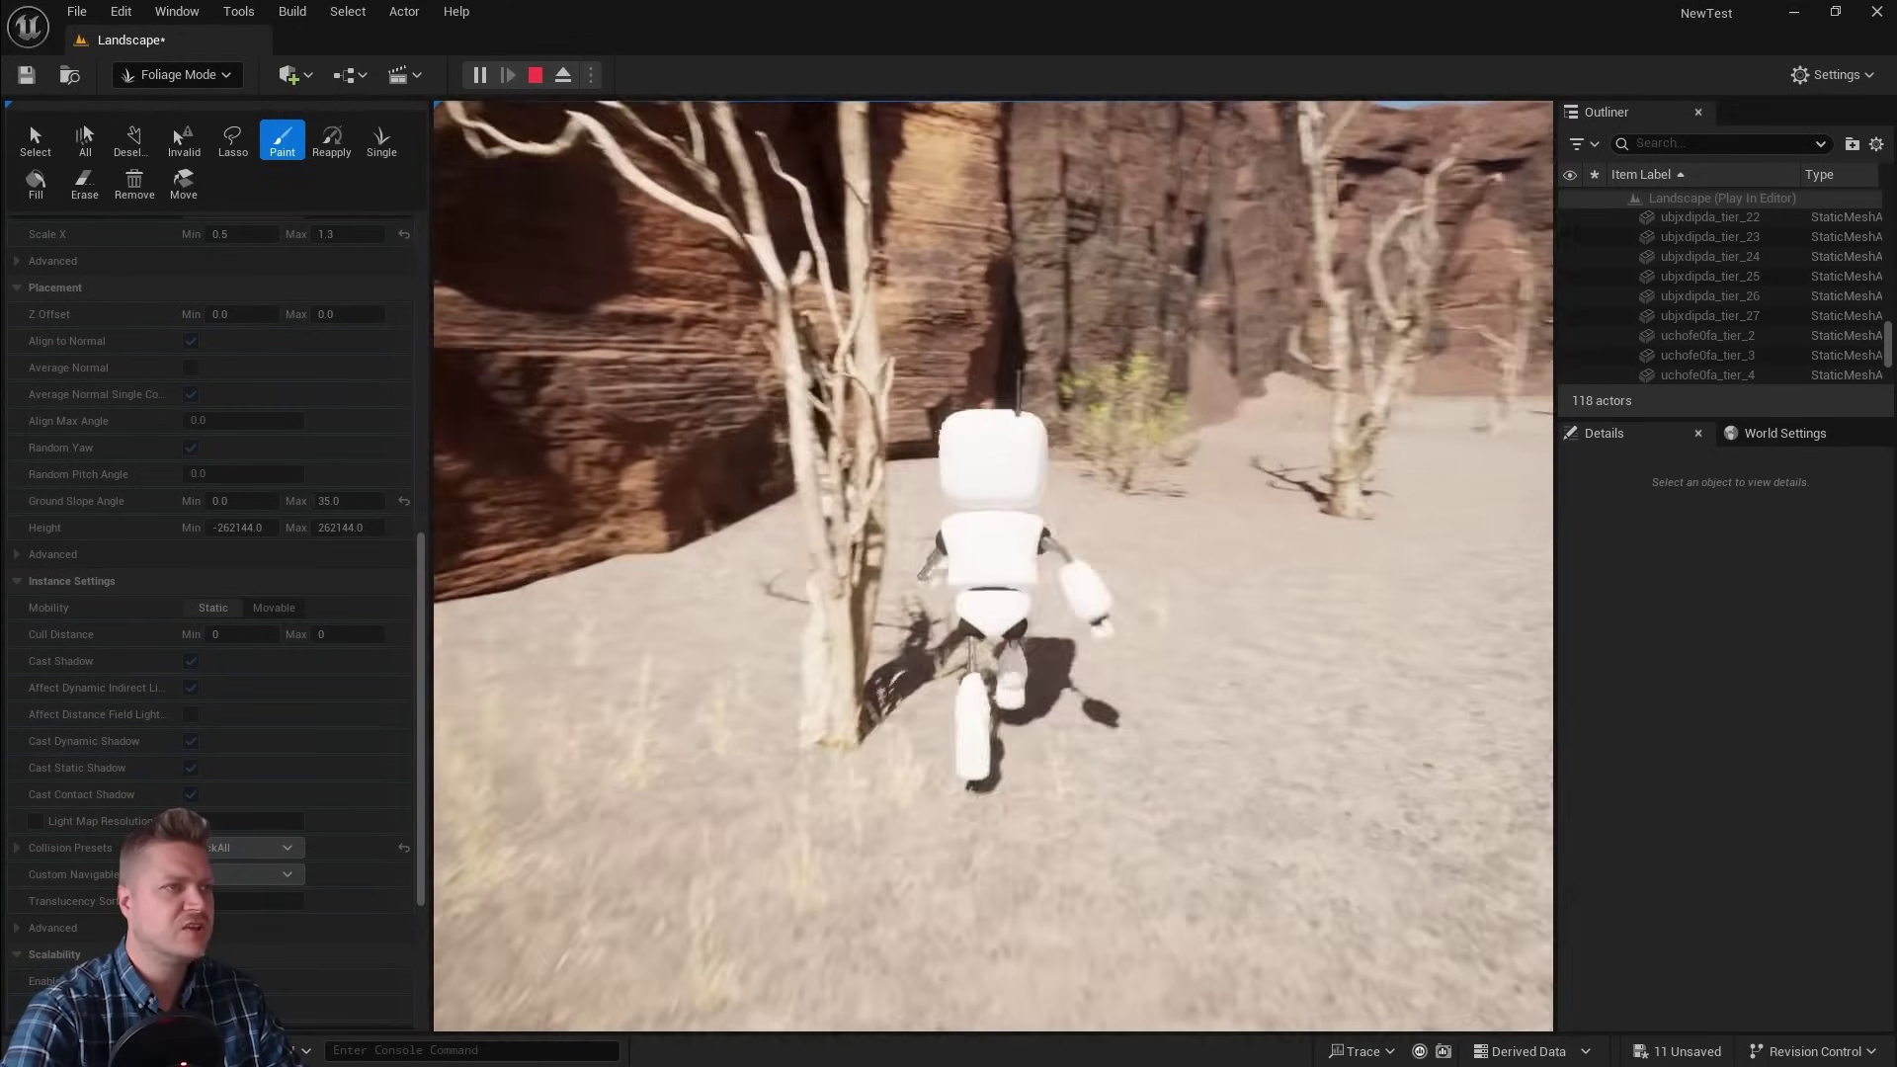
key(w)
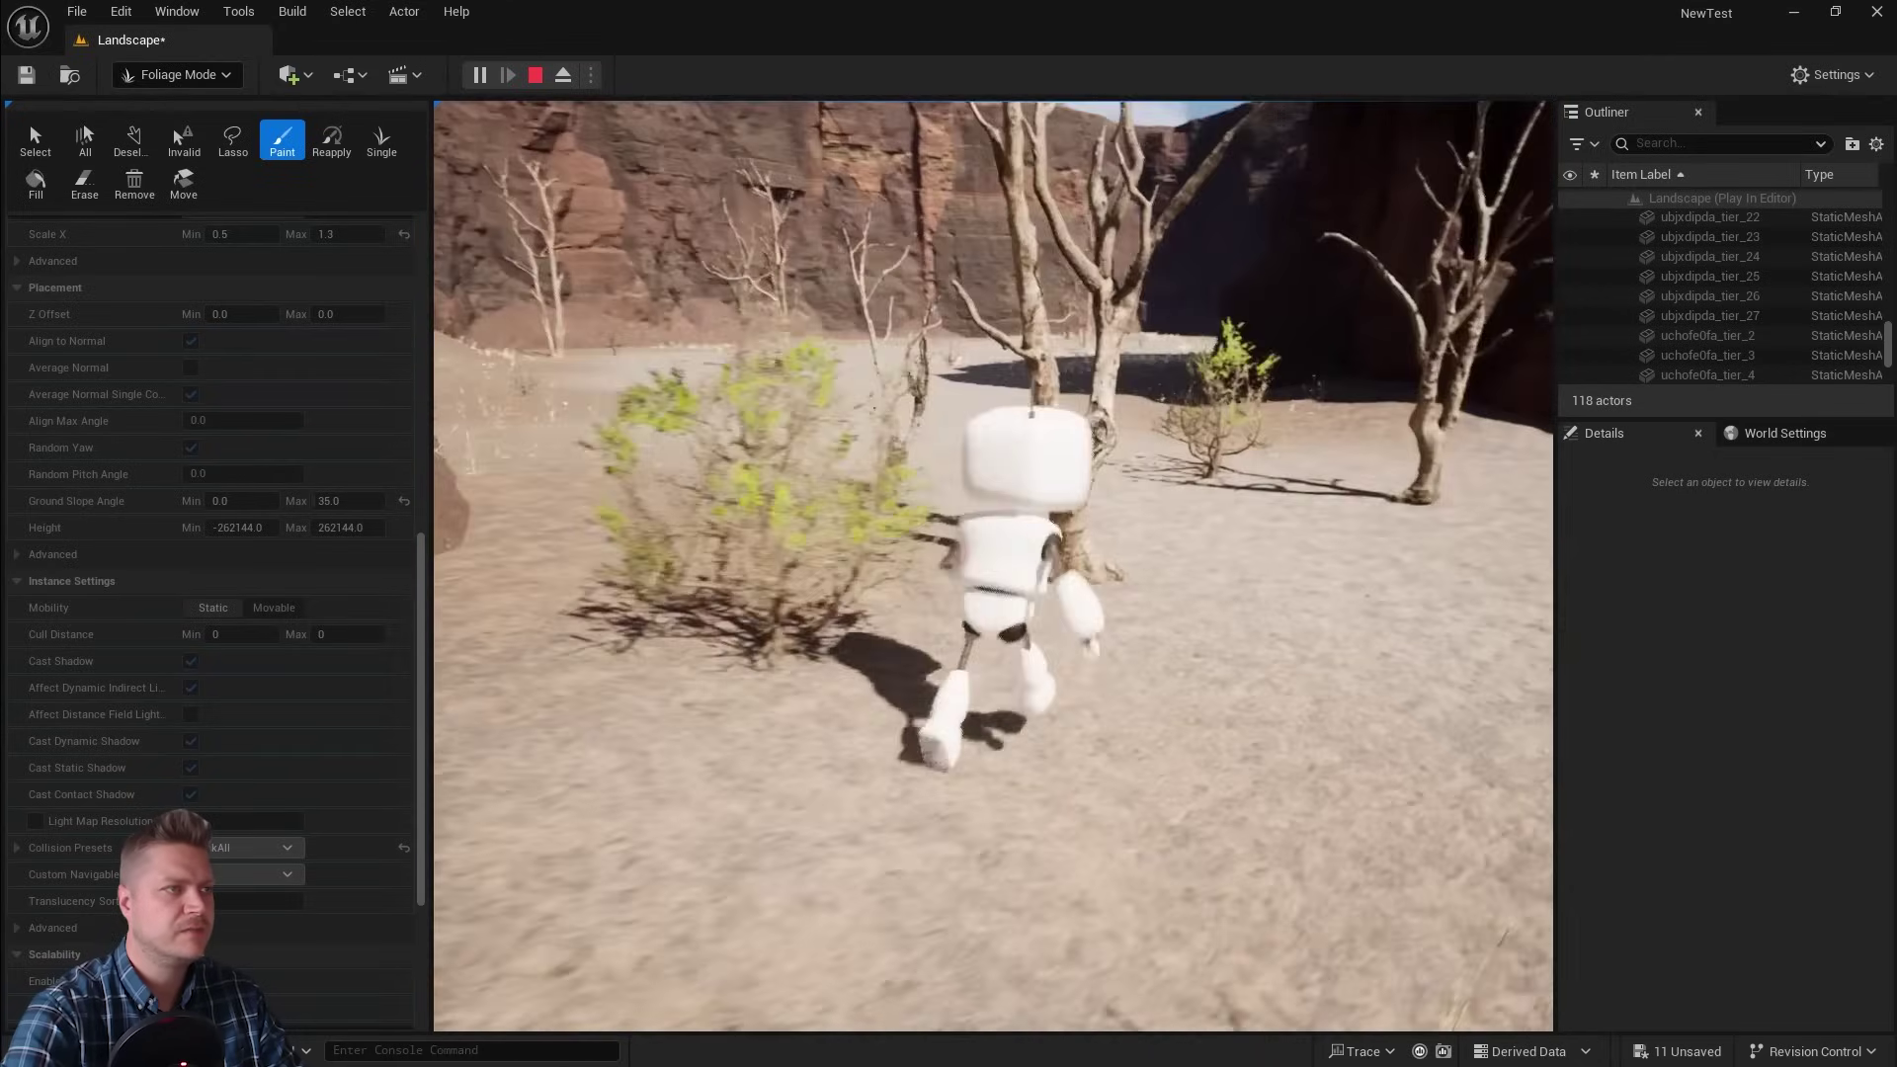
key(w)
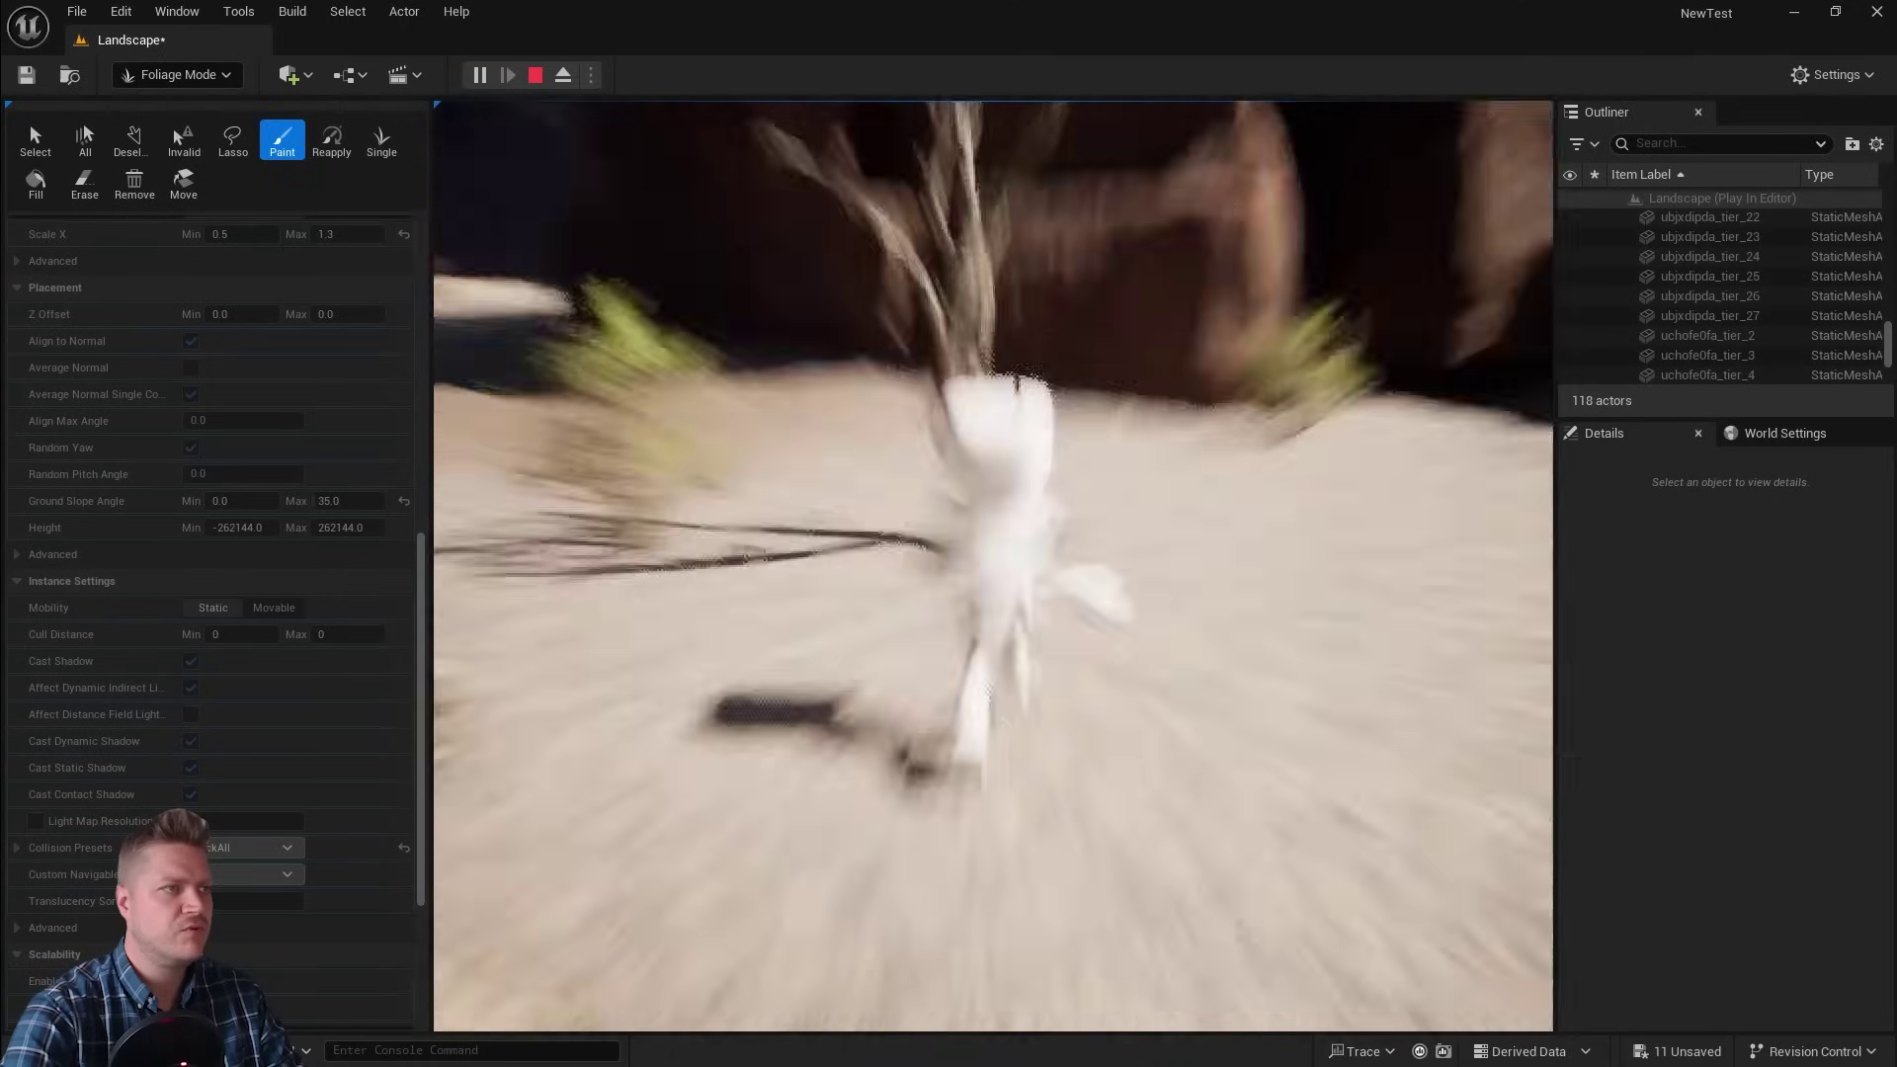
key(w)
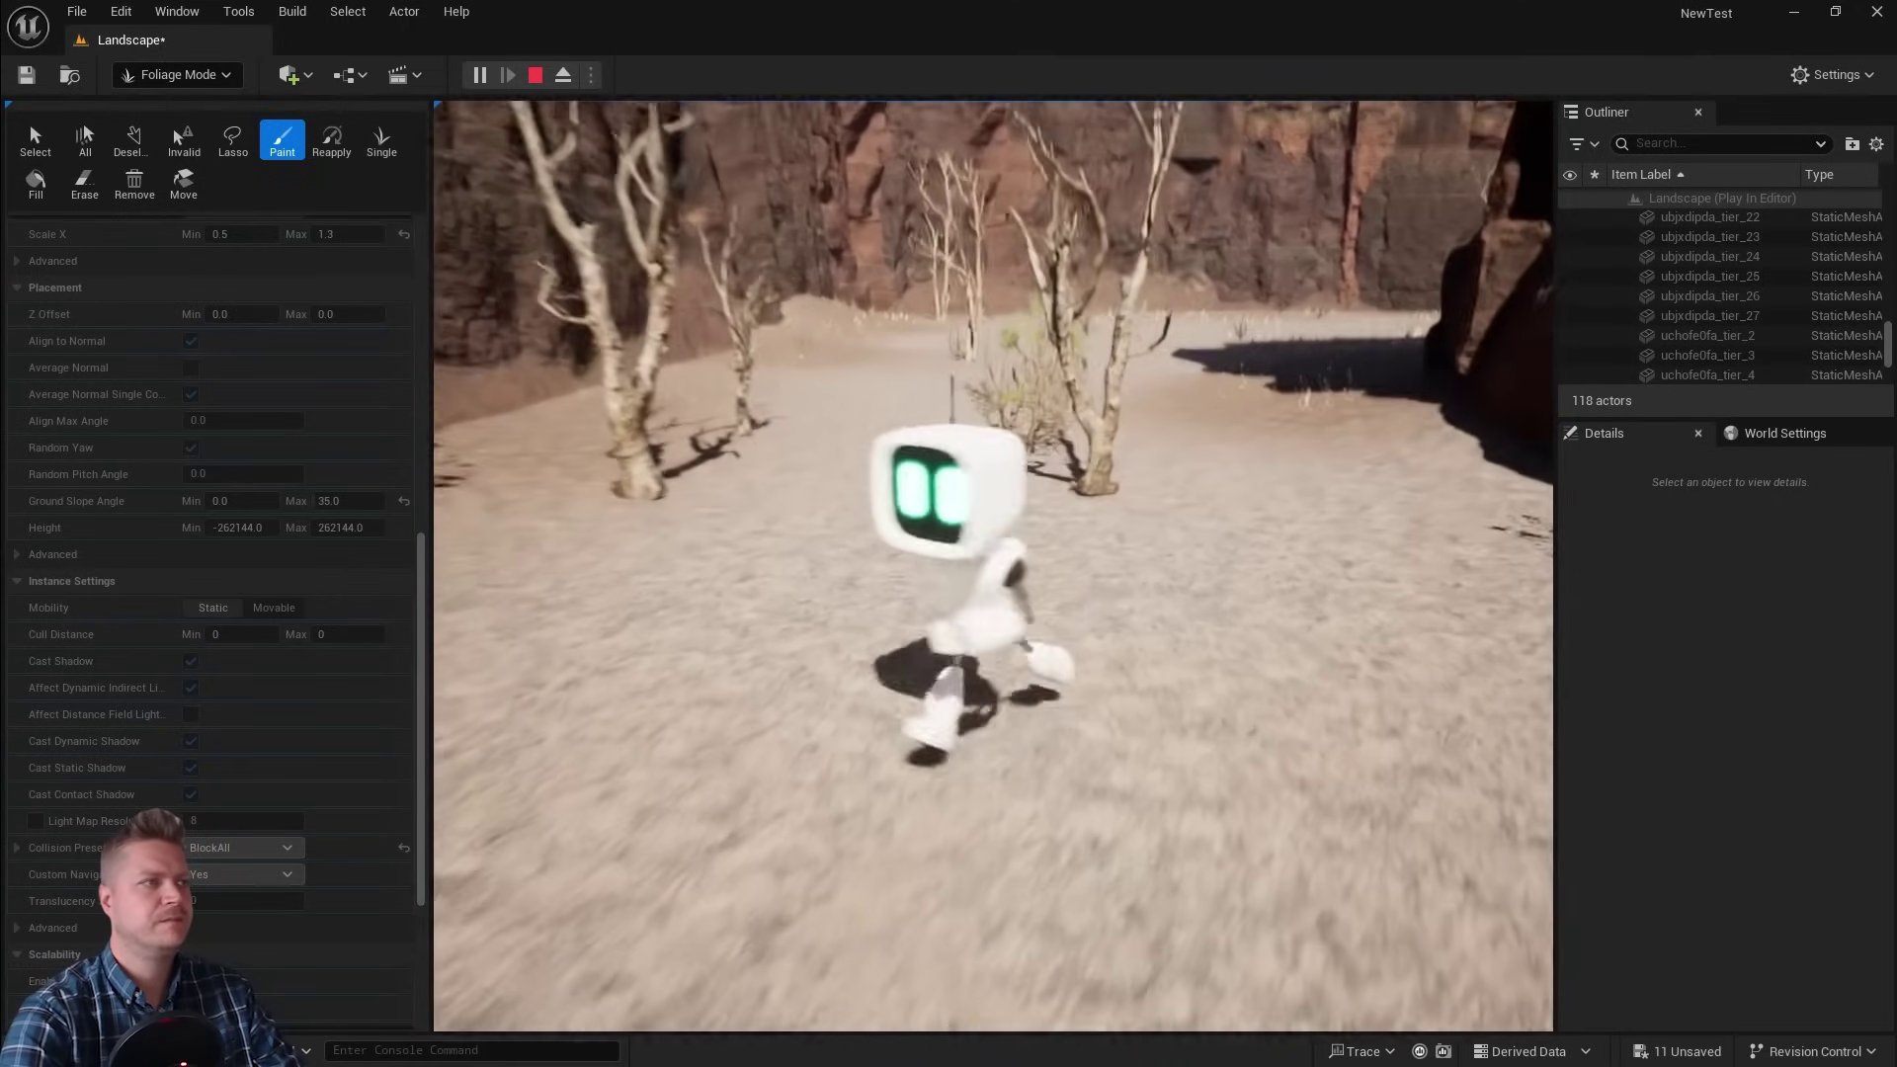
key(w)
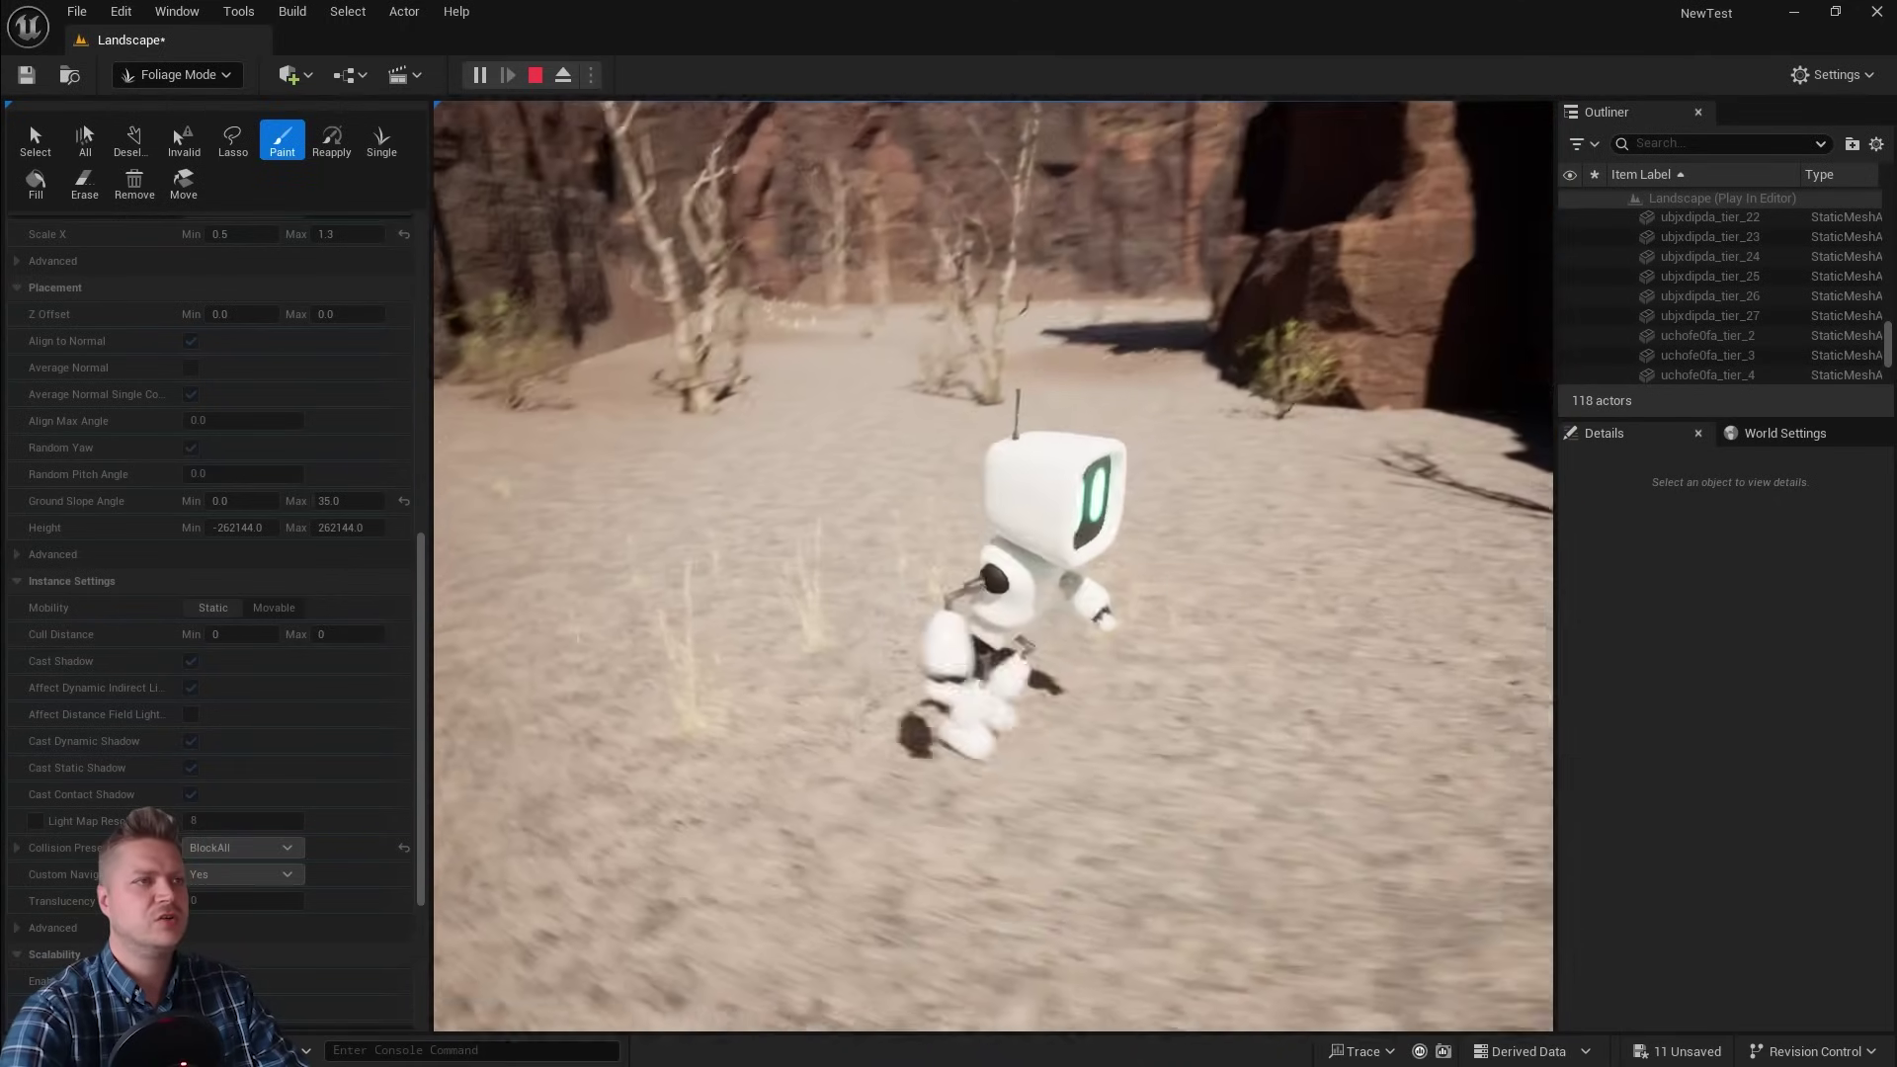
key(w)
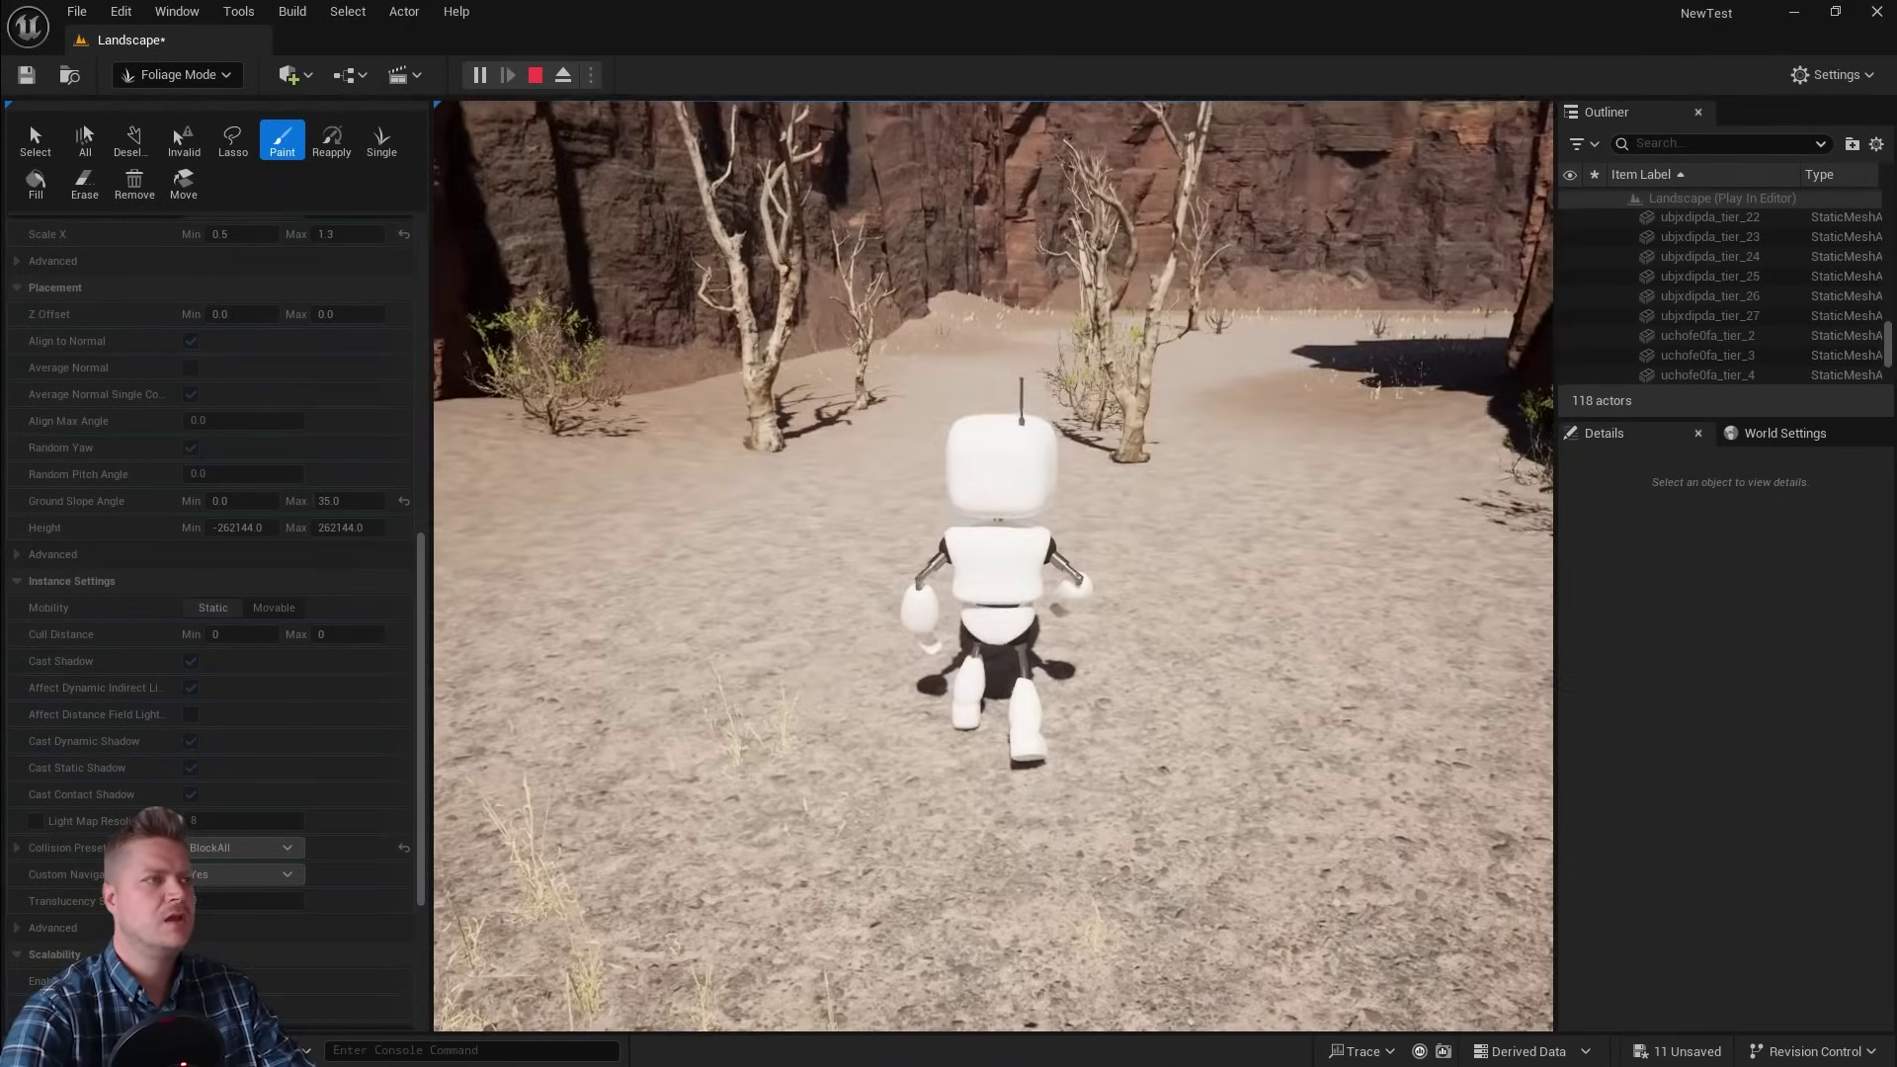
key(Escape)
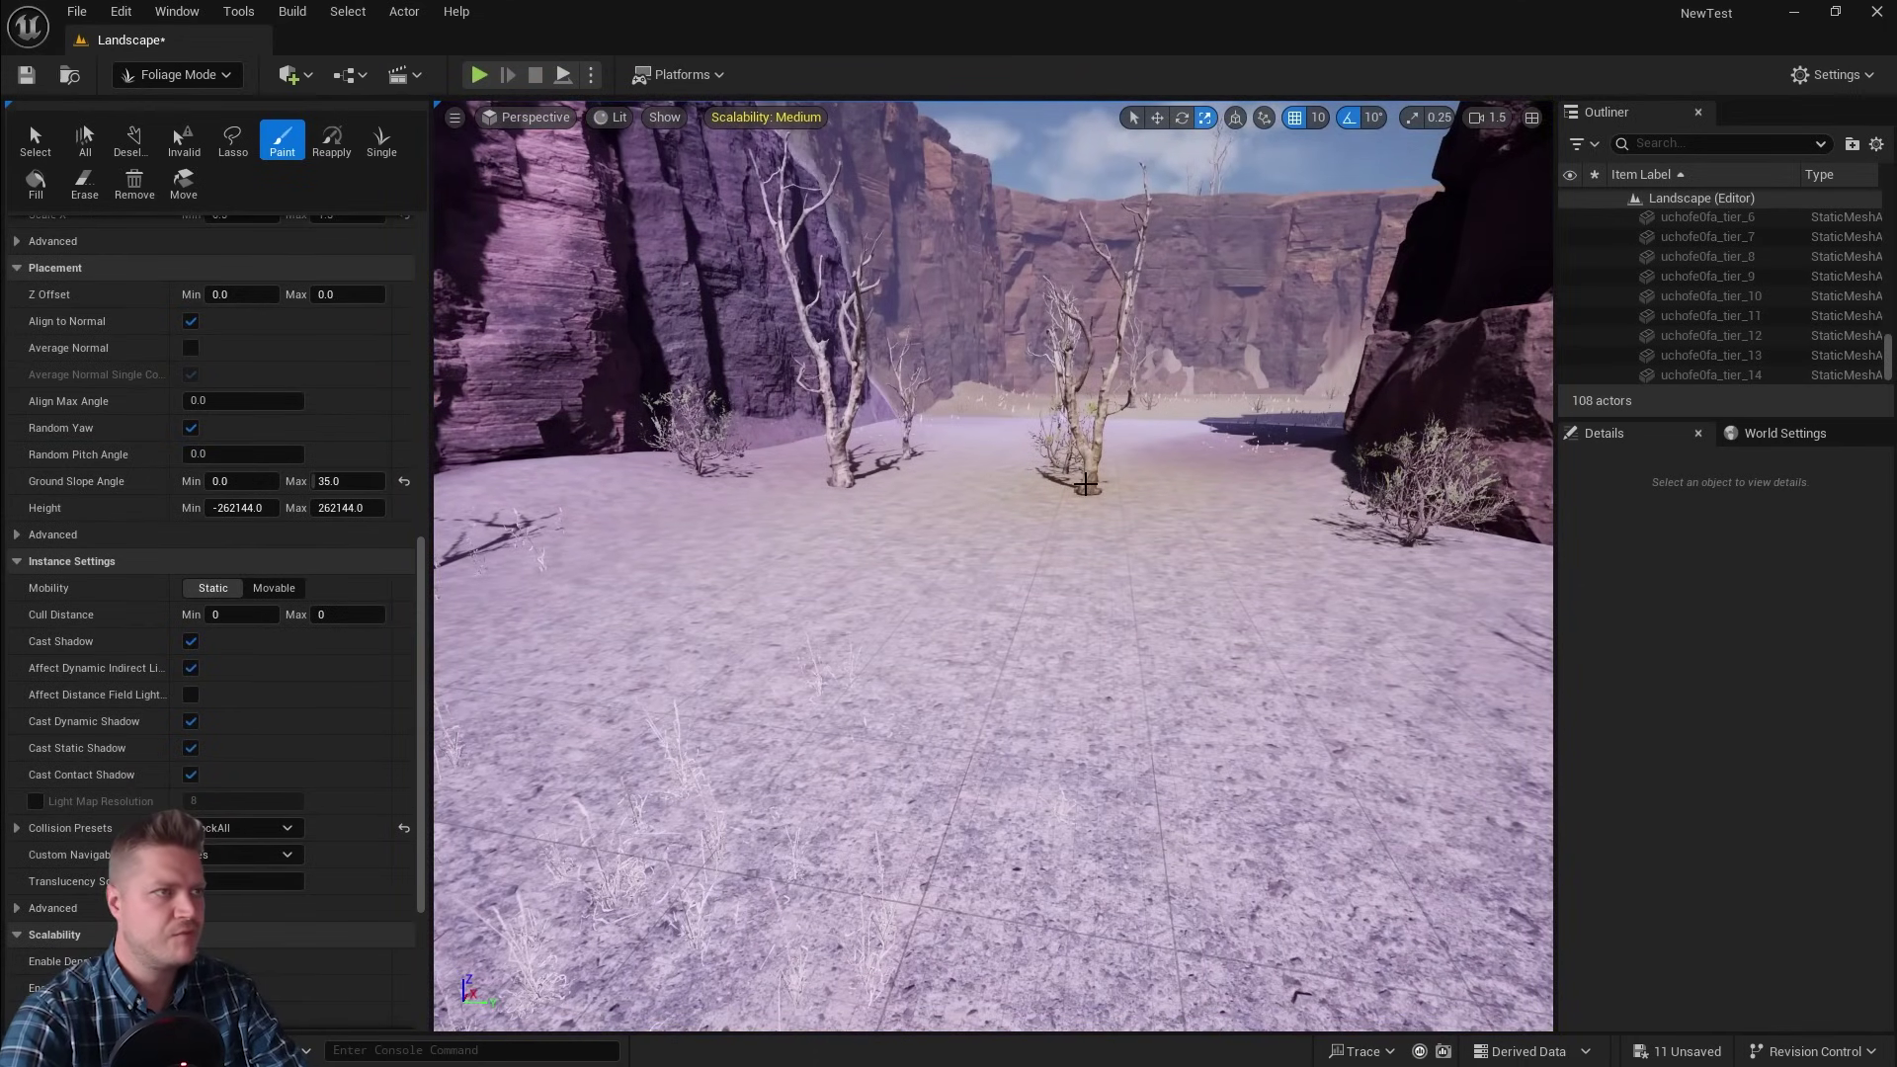
Erase the dead trees blocking the middle of the canyon passage, then resume painting
ctrl+scroll(1084, 484, down, 5)
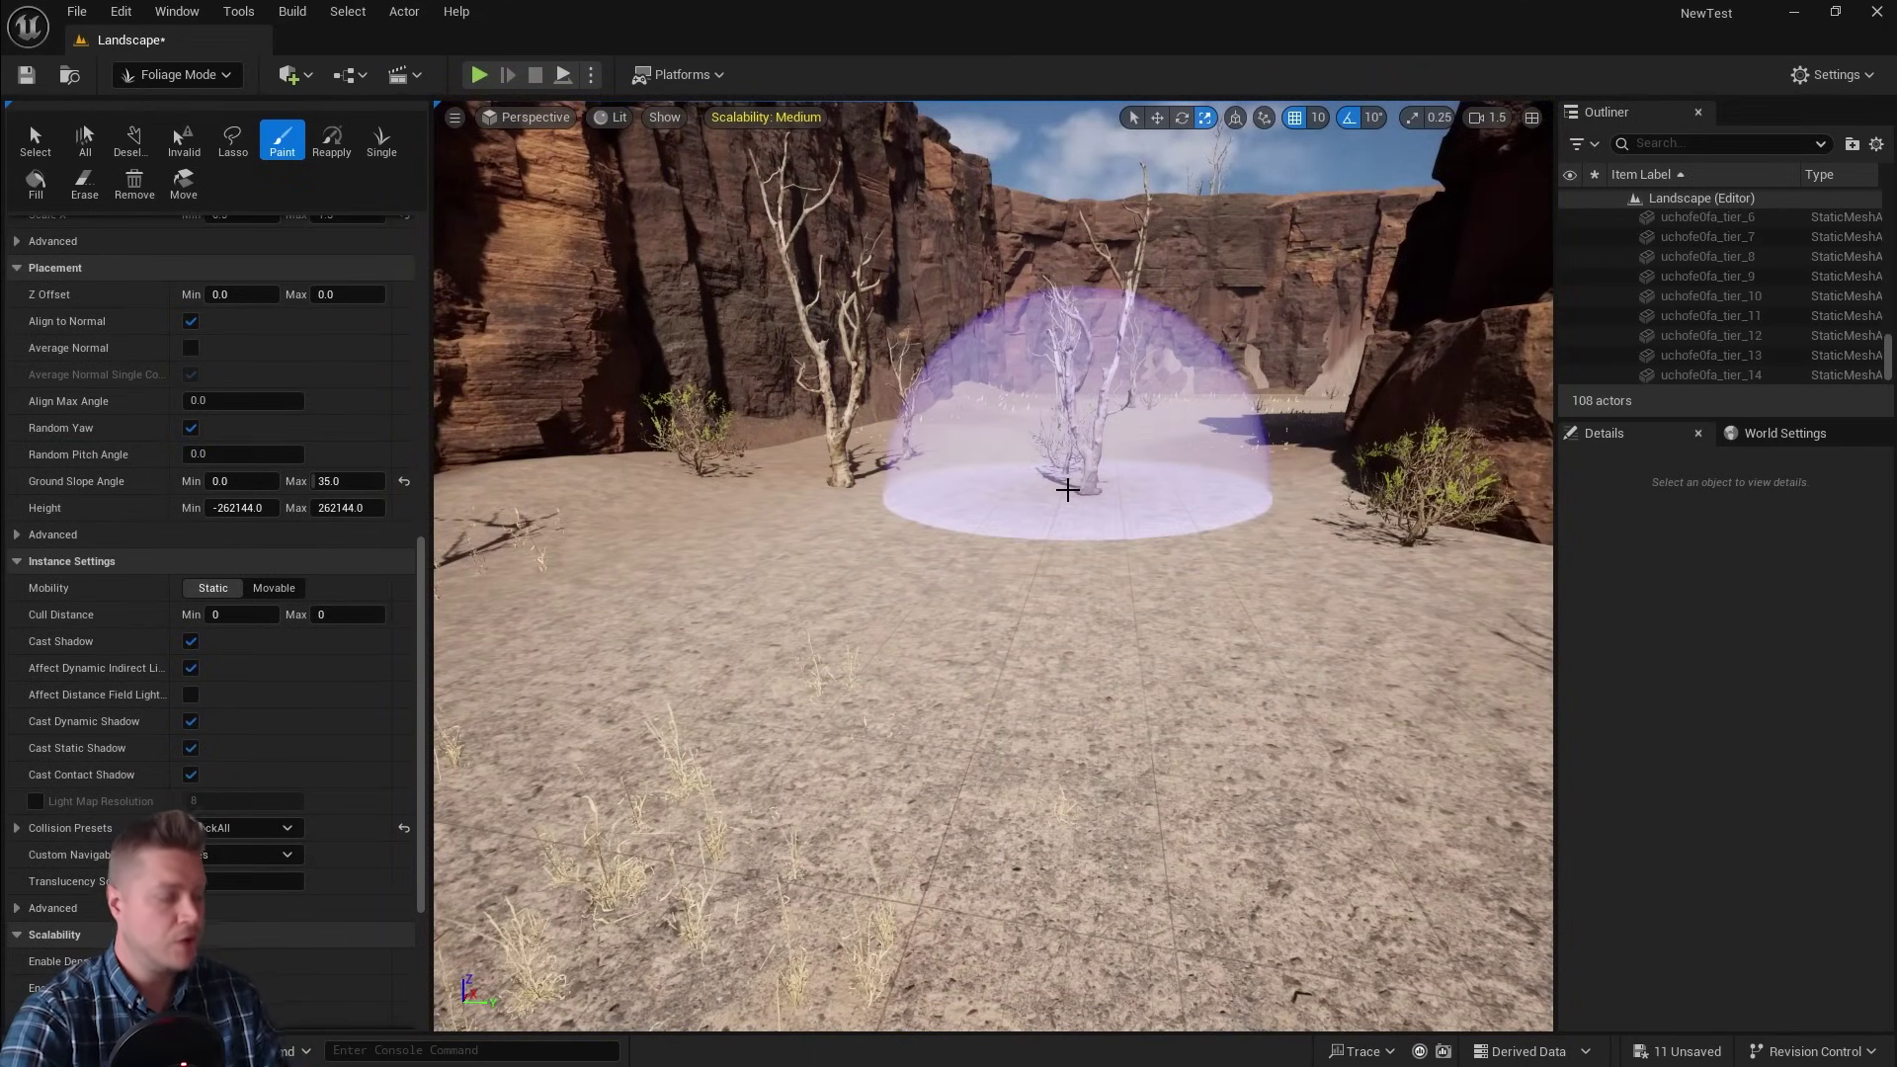
mouse_move(1065, 488)
mouse_down()
mouse_move(958, 518)
mouse_move(933, 491)
mouse_move(1044, 589)
mouse_move(940, 464)
mouse_up()
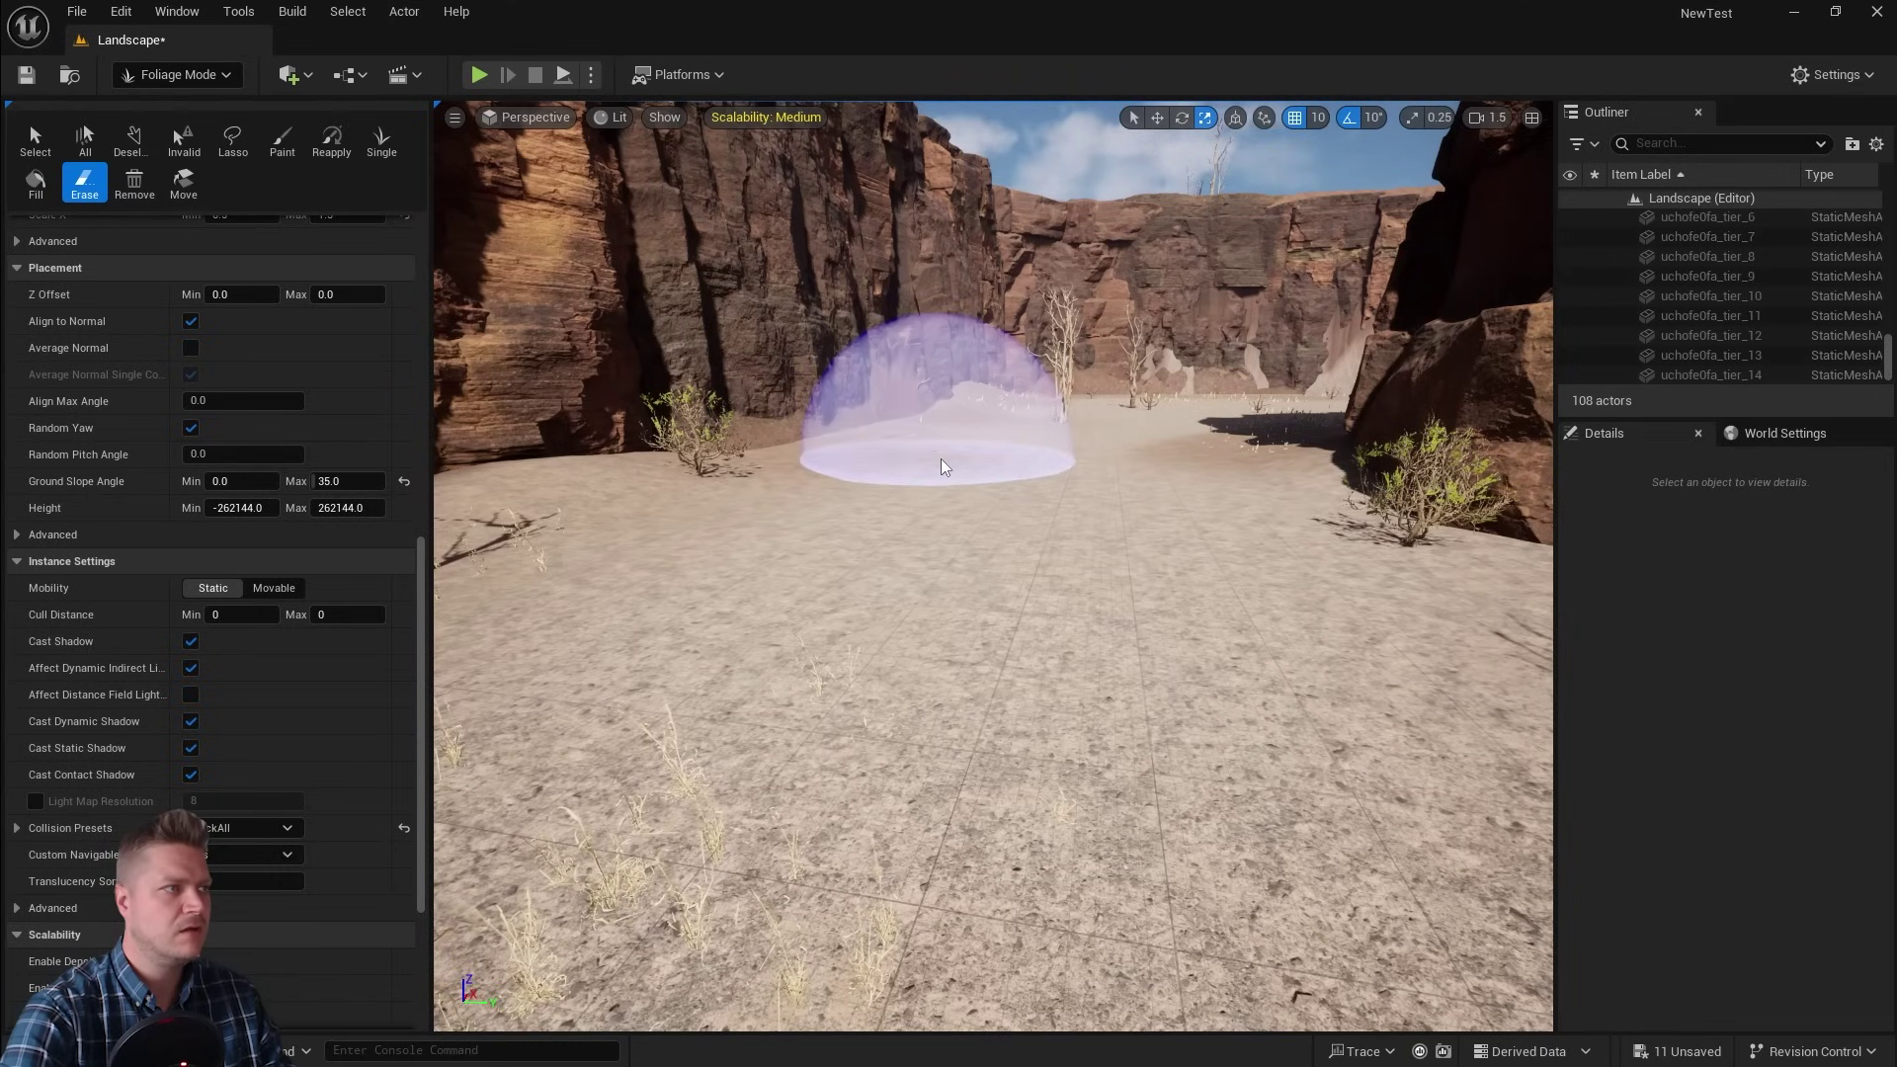
key(shift)
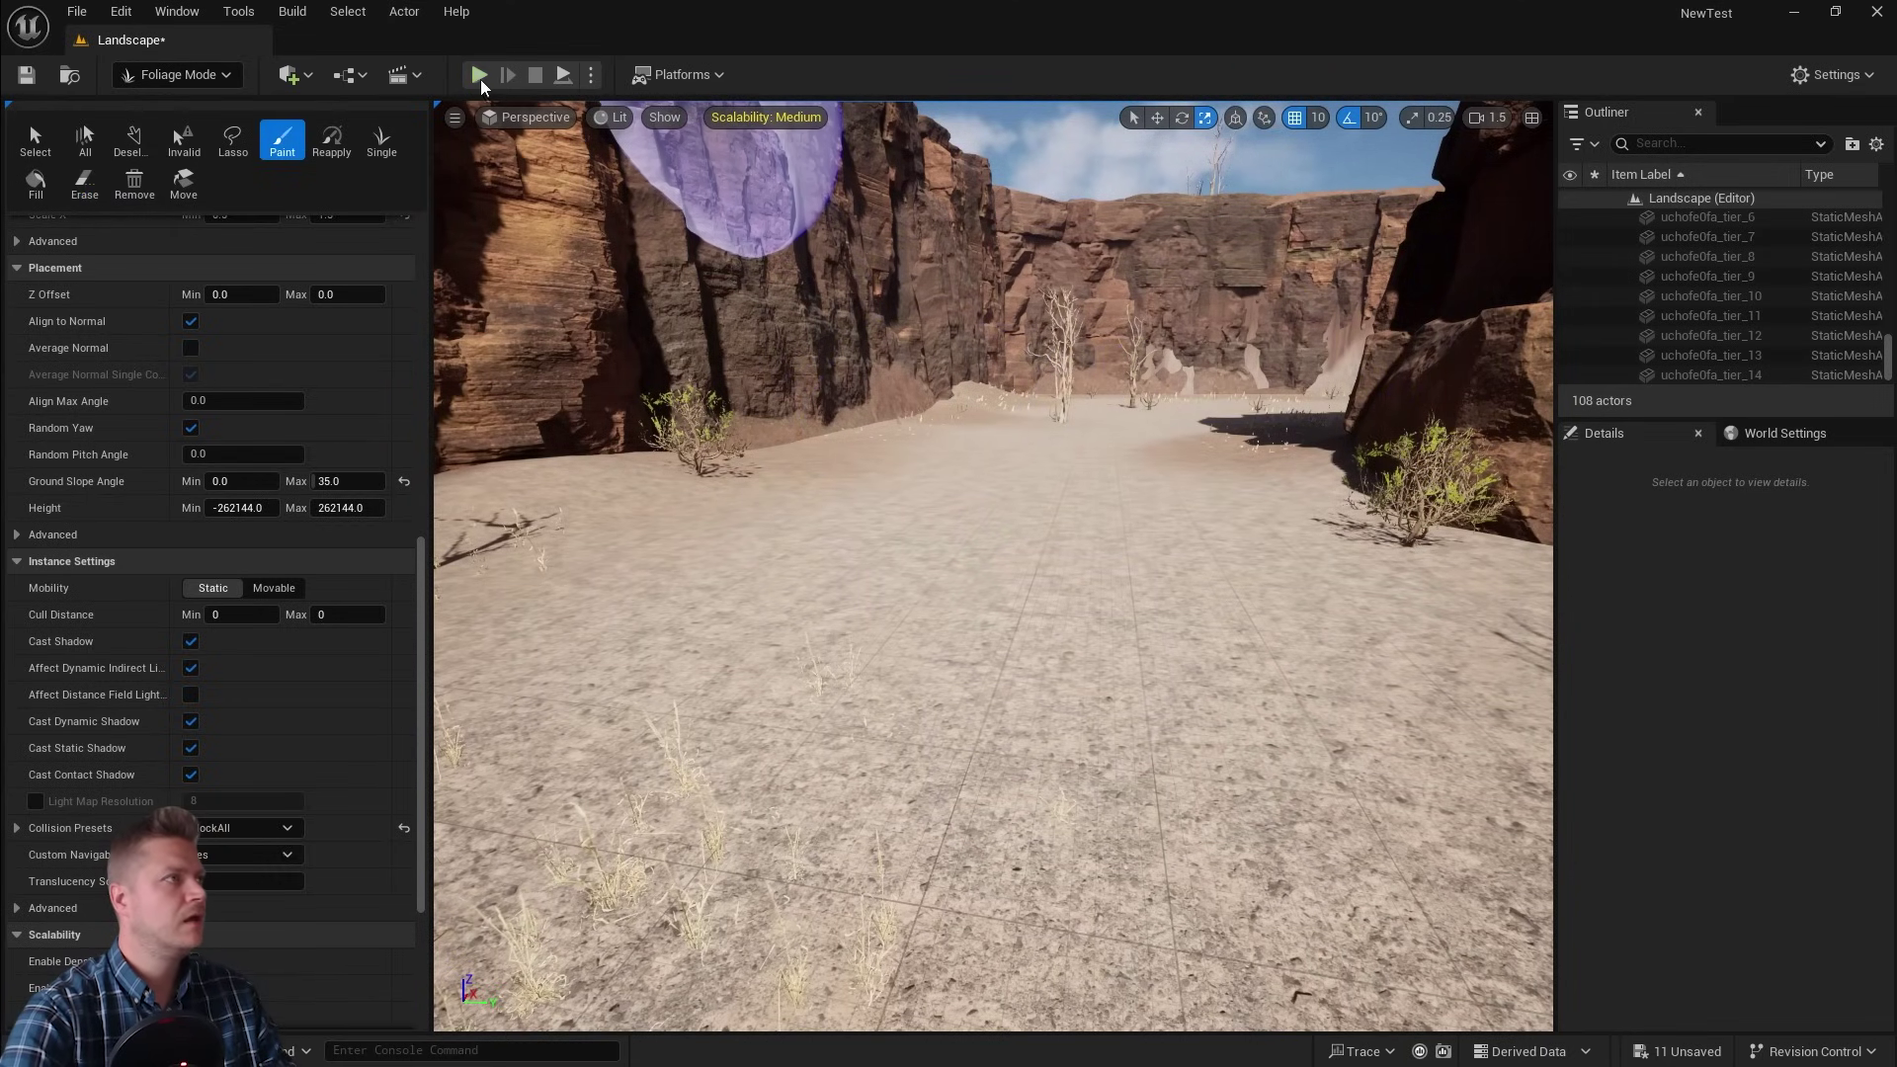
click(479, 76)
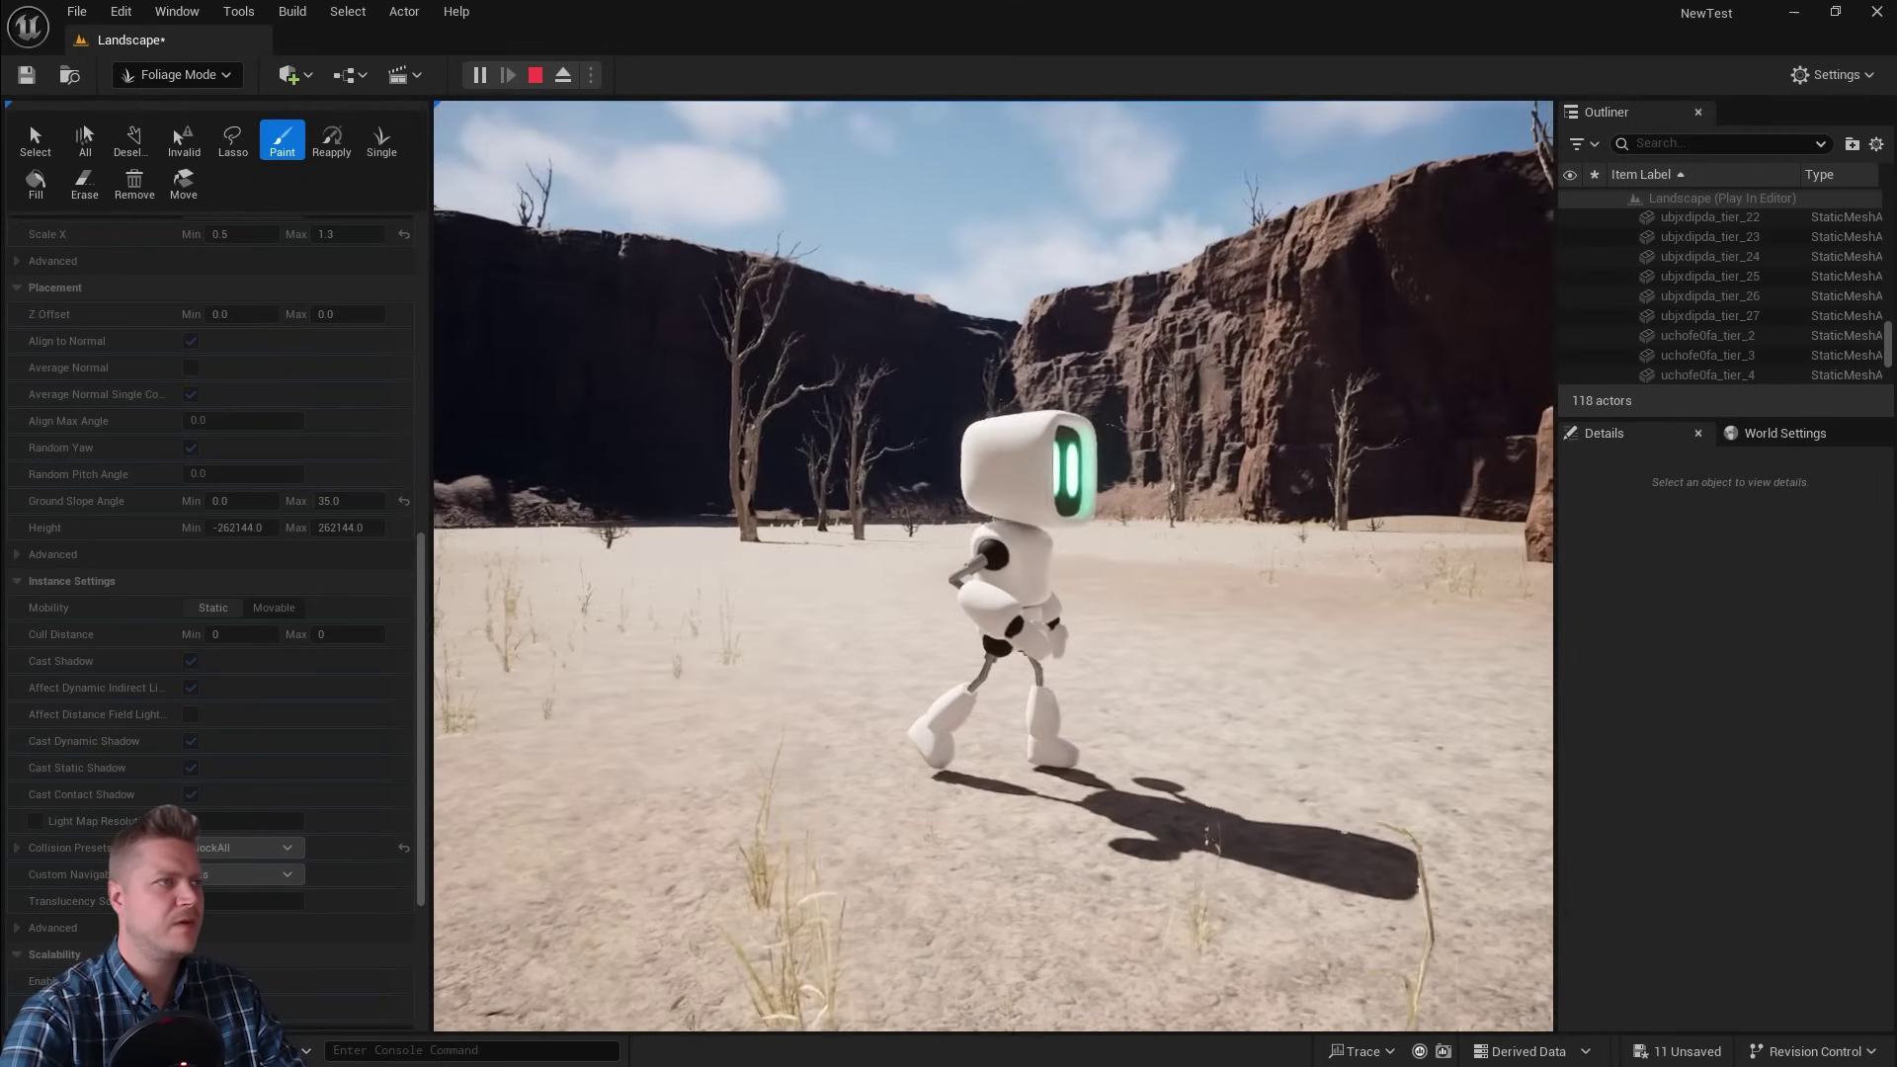
key(Escape)
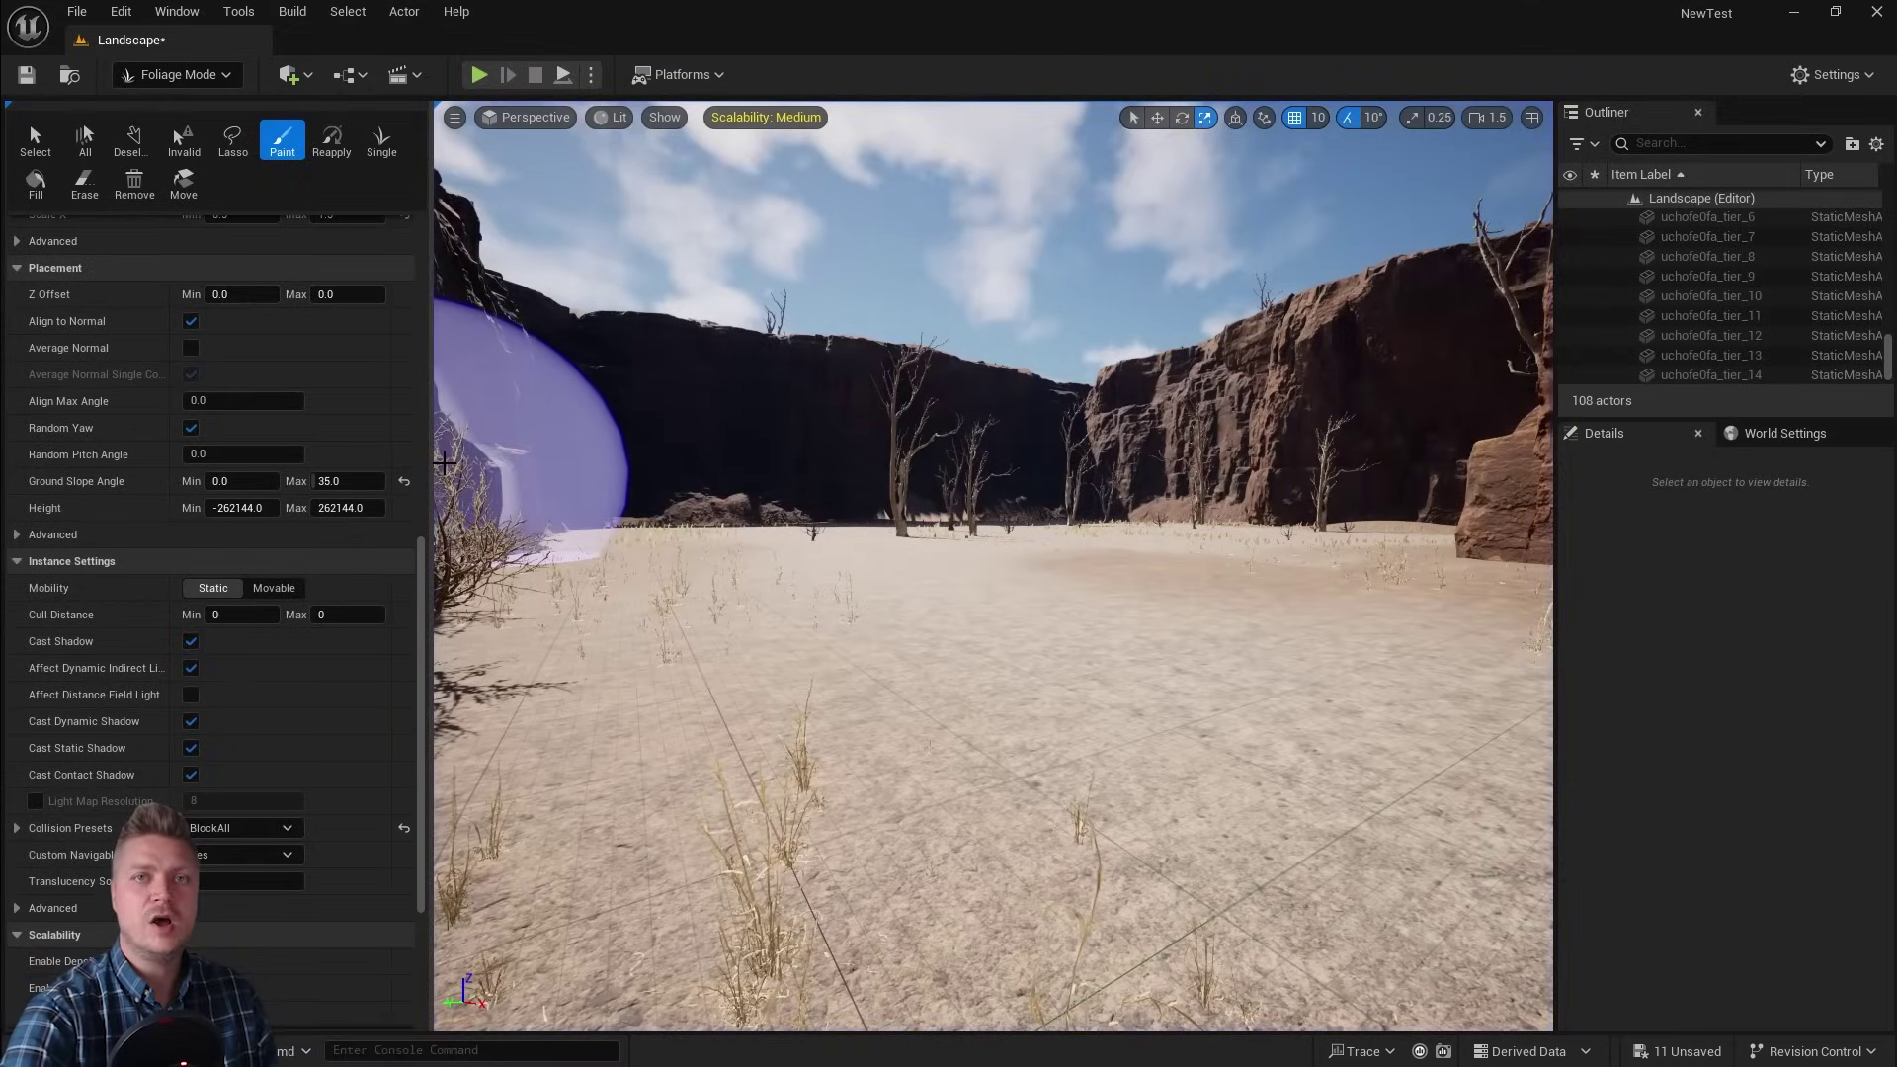